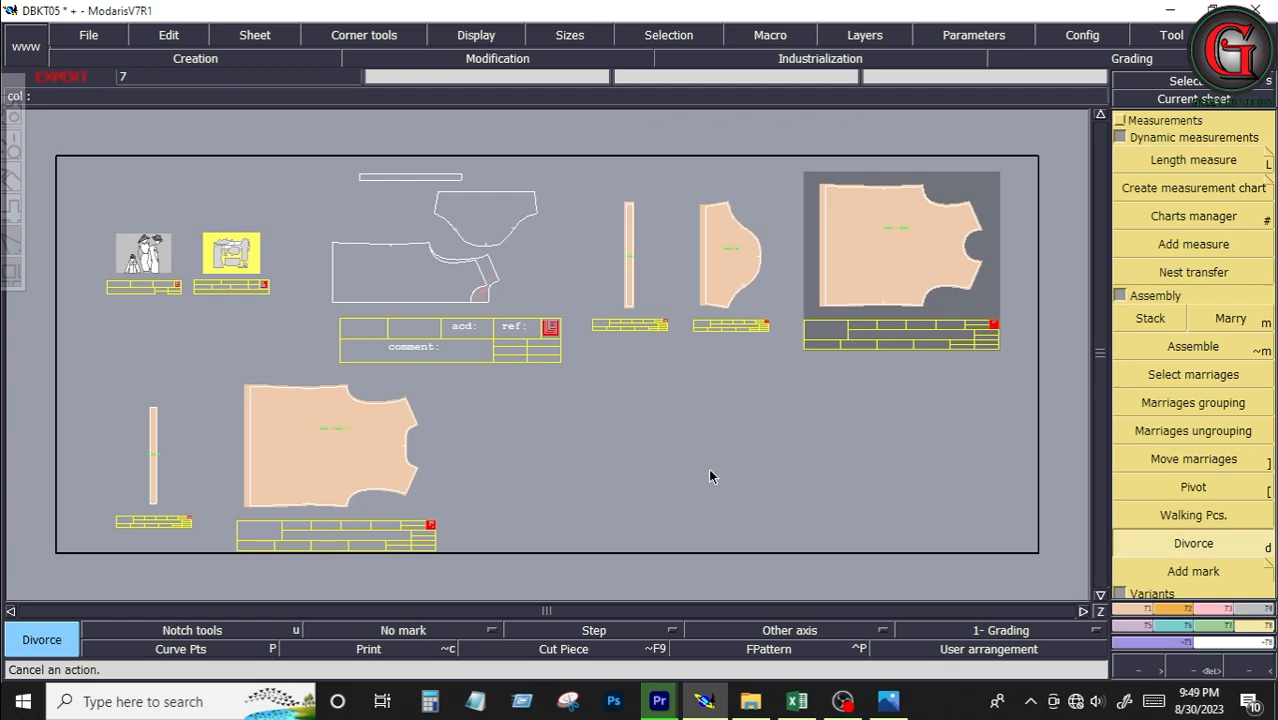
Step: Switch to Excel and review the jacket measurement chart on sheet DJKT-005, from chest down to zipper length
left_click(797, 703)
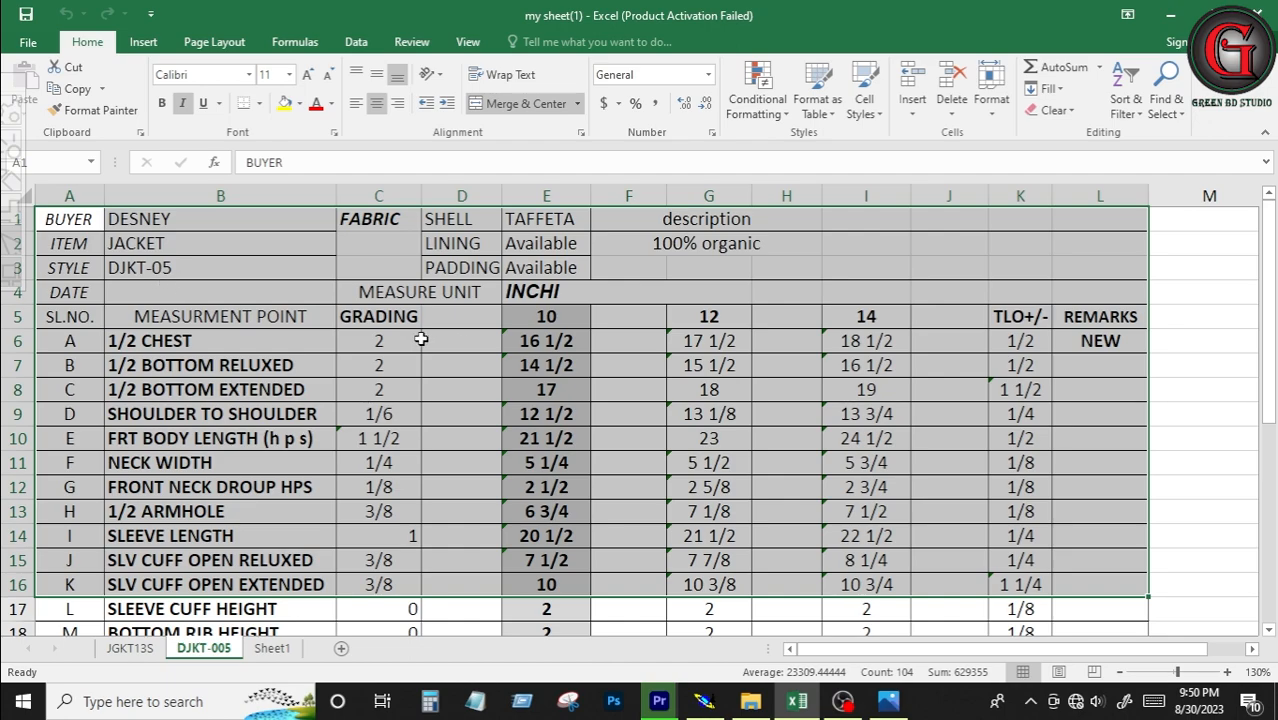
scroll(654, 345, "down", 2)
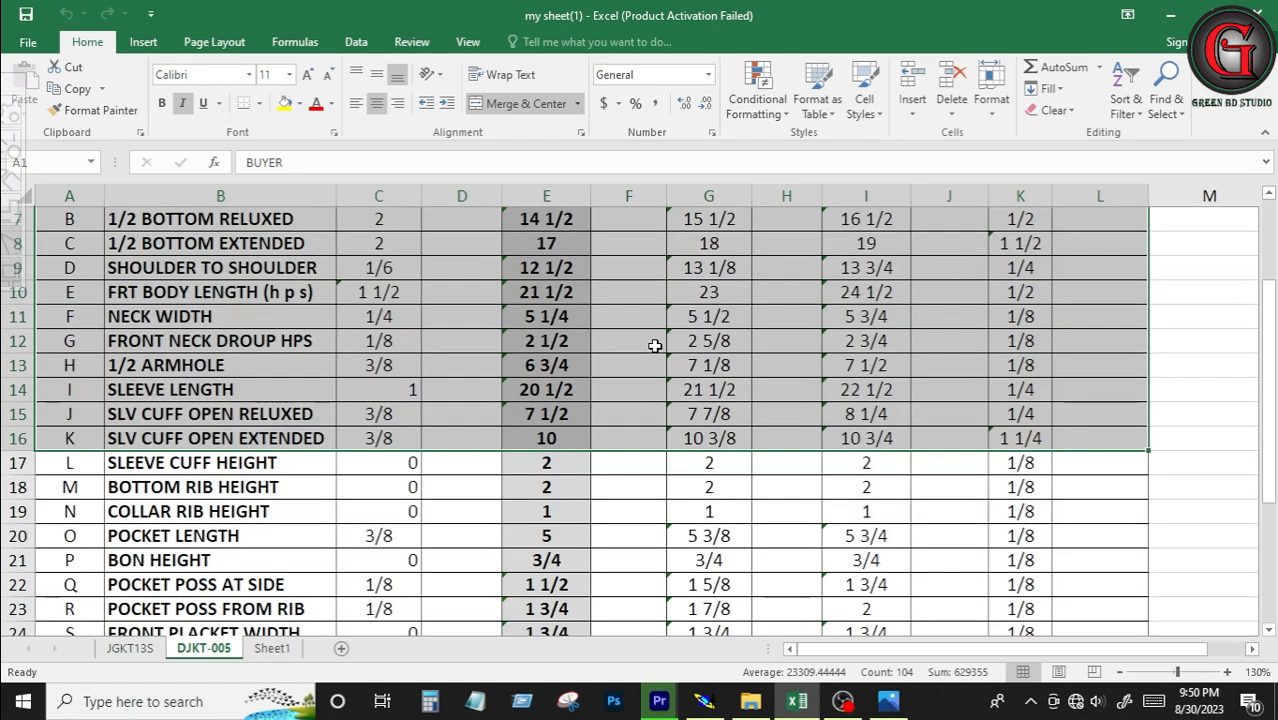
scroll(571, 243, "up", 2)
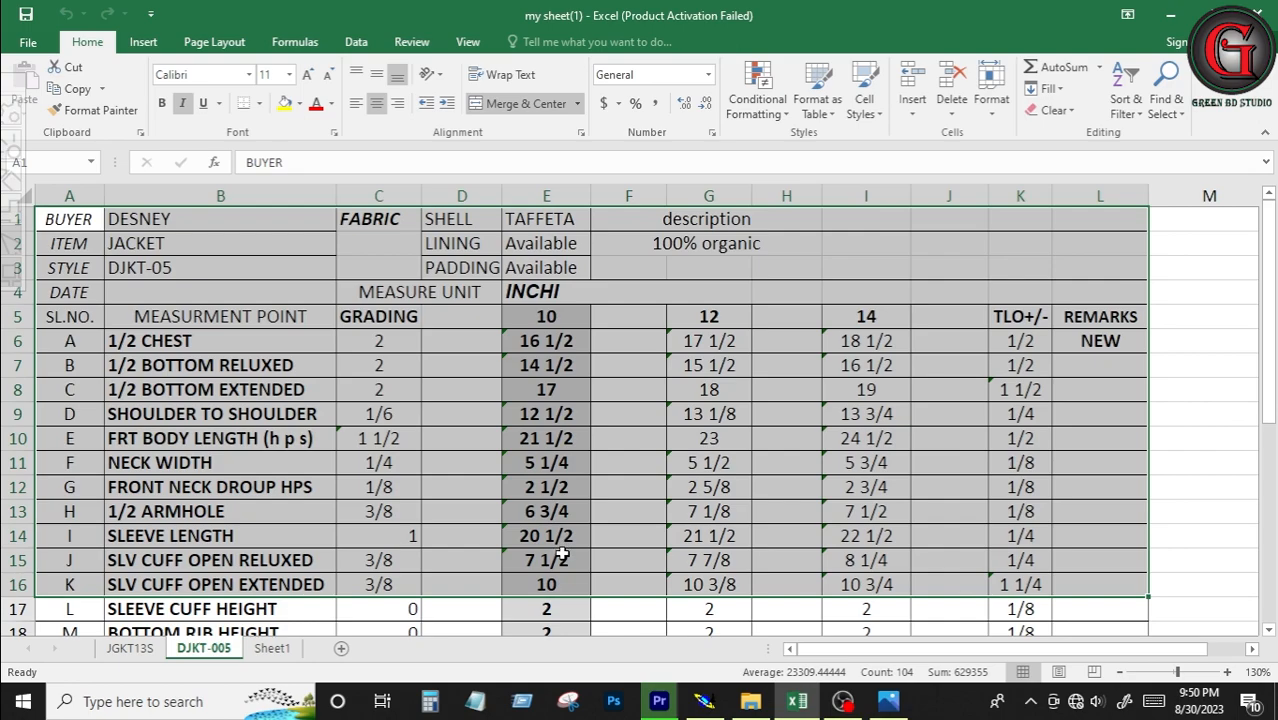
scroll(571, 530, "down", 3)
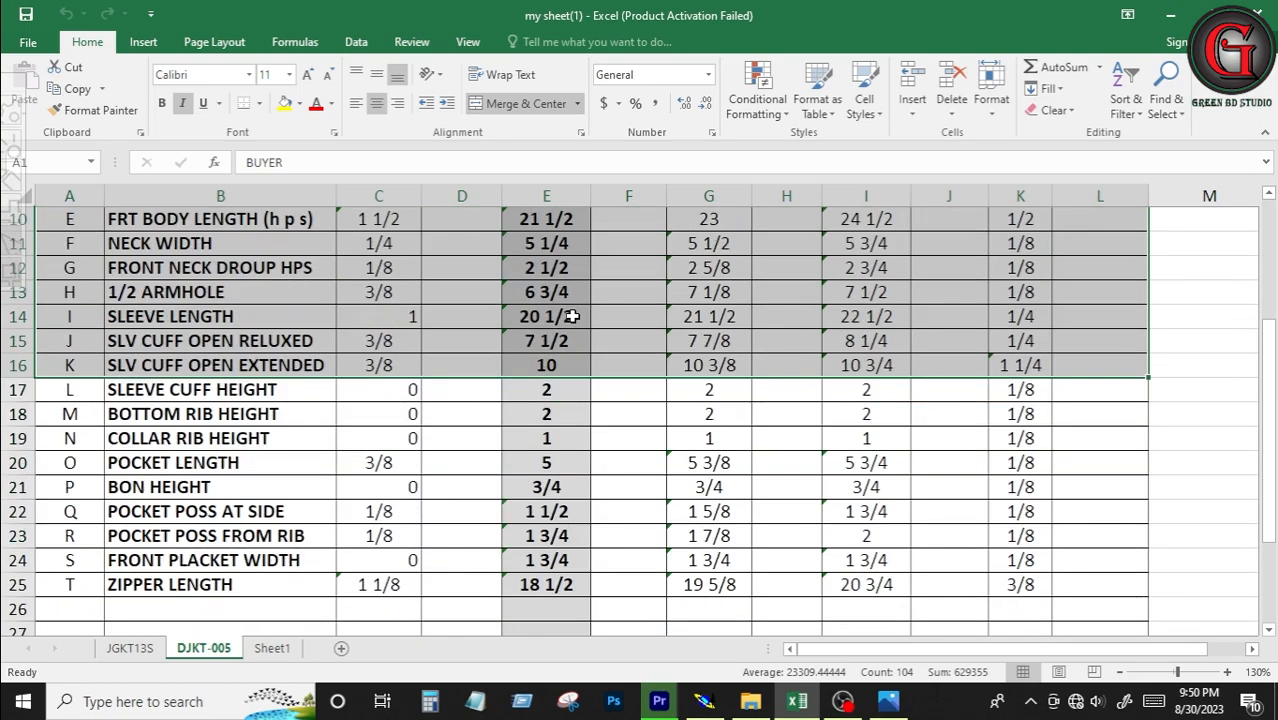
scroll(522, 442, "up", 3)
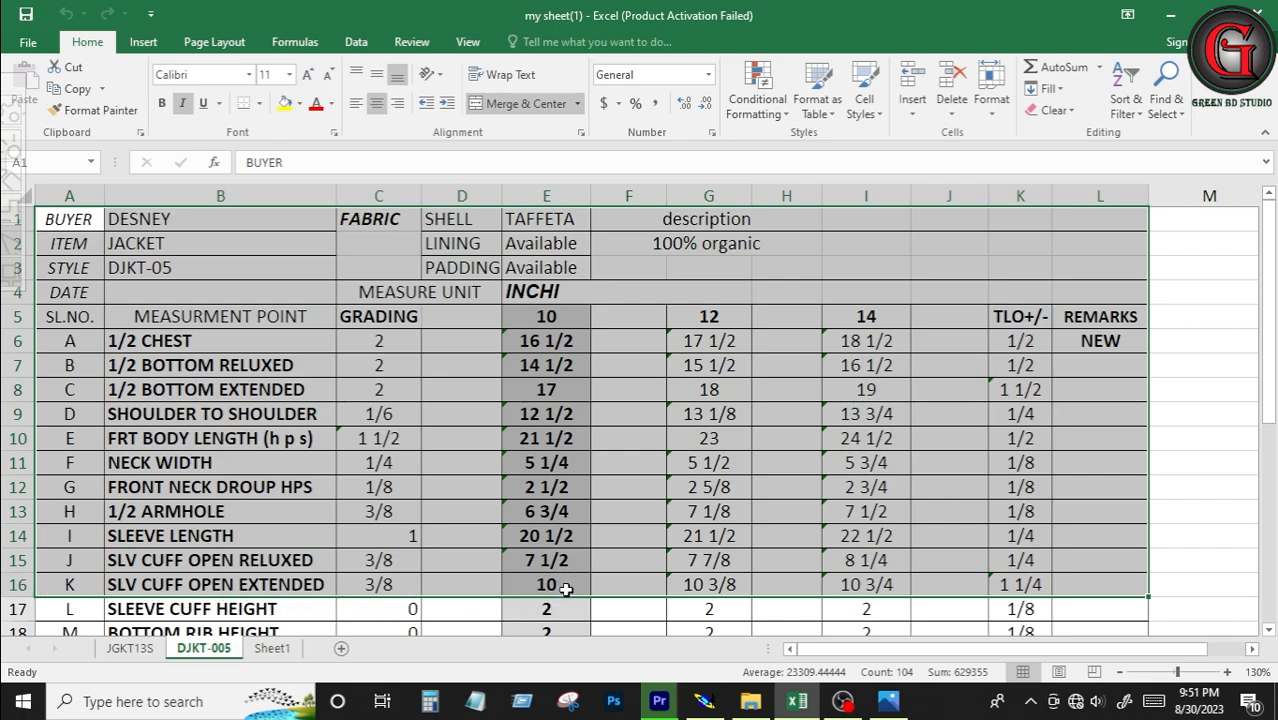
scroll(178, 604, "down", 1)
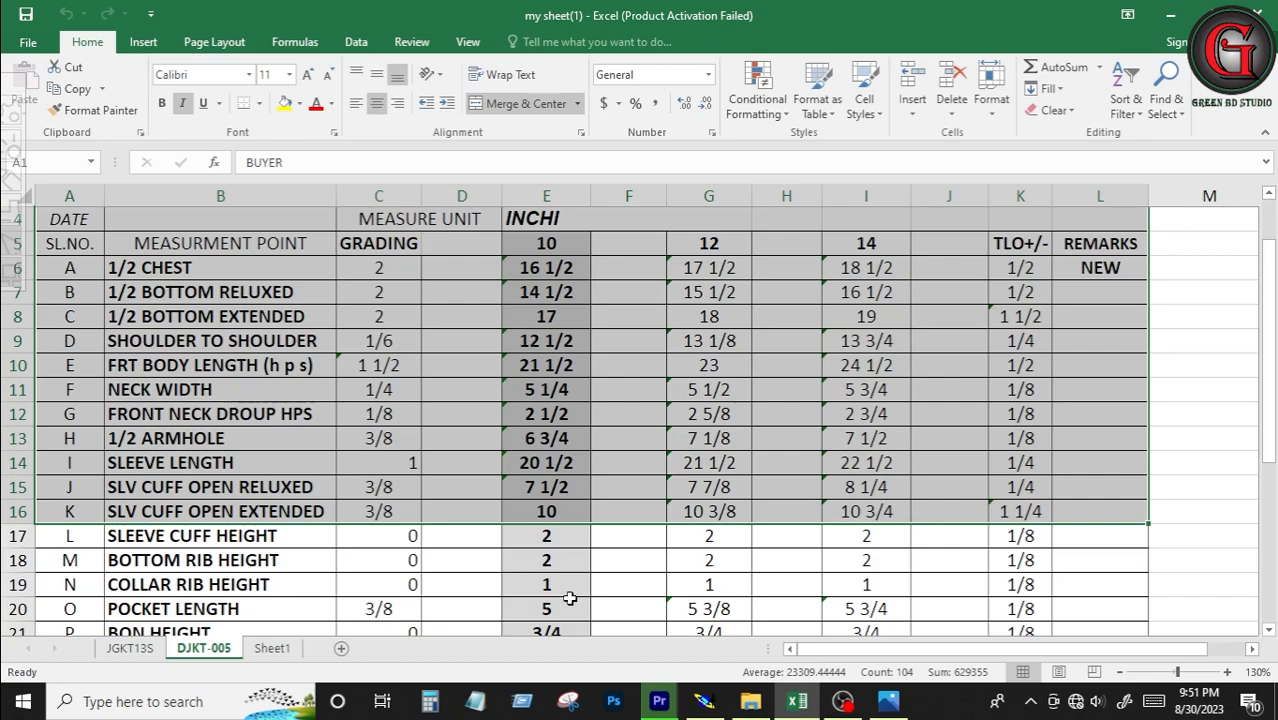
scroll(244, 584, "down", 2)
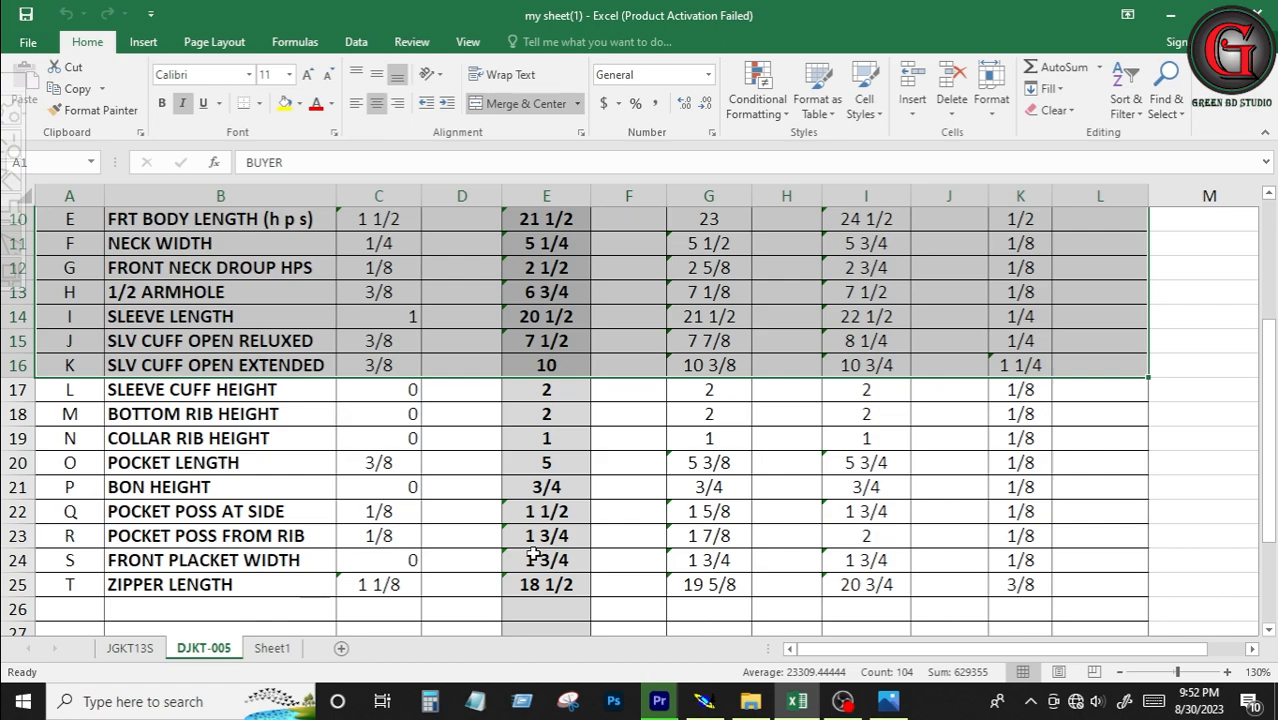
scroll(533, 556, "up", 3)
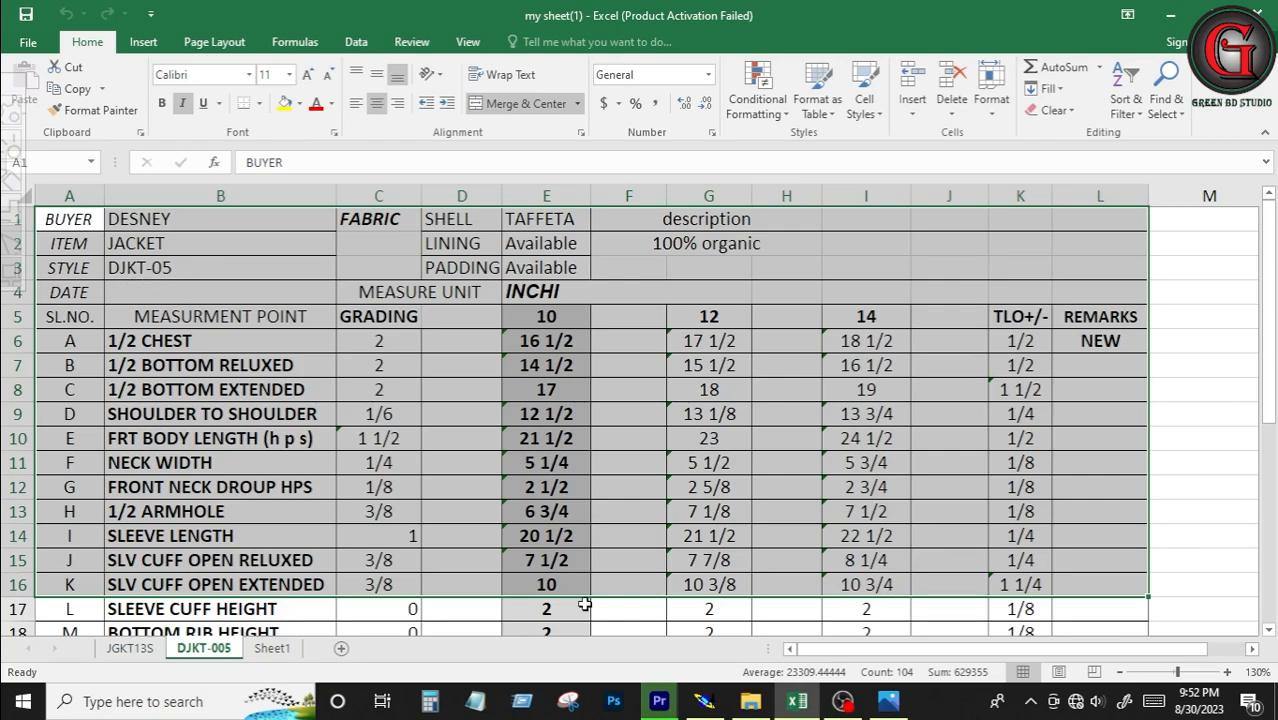
Step: Switch to Modaris and create a new model named DJKT05 without saving the current model
left_click(704, 701)
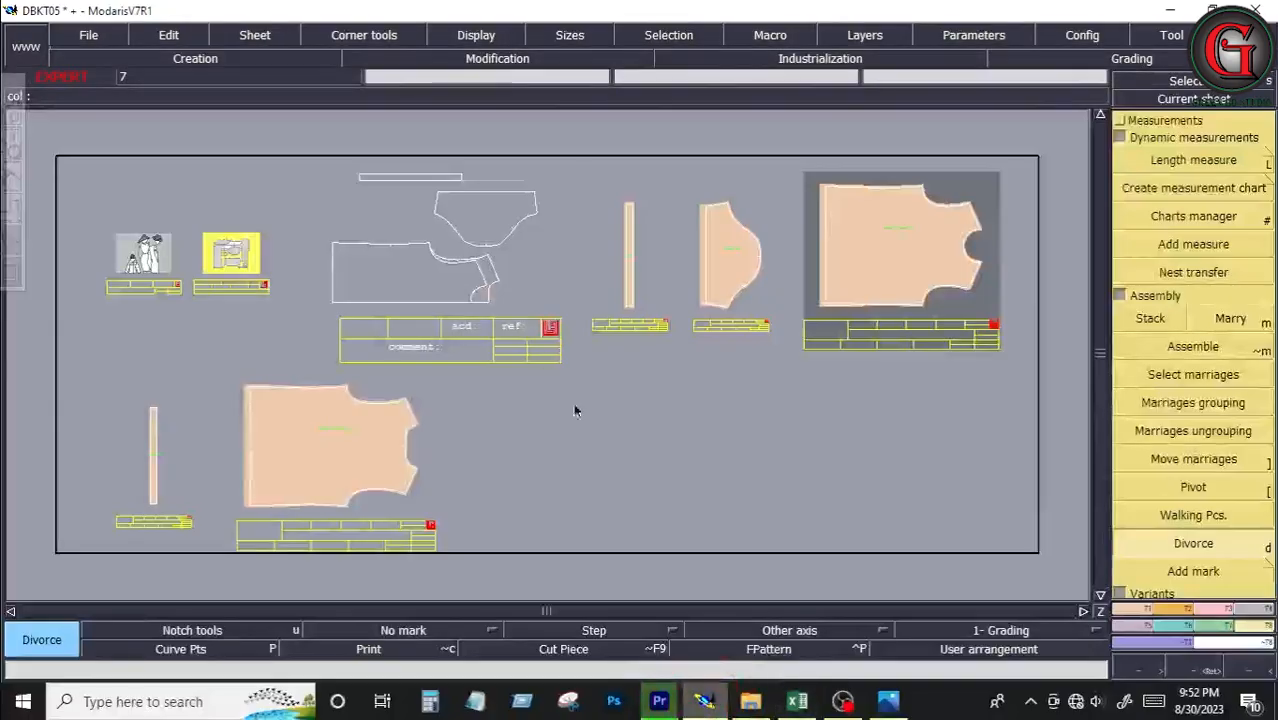
left_click(95, 40)
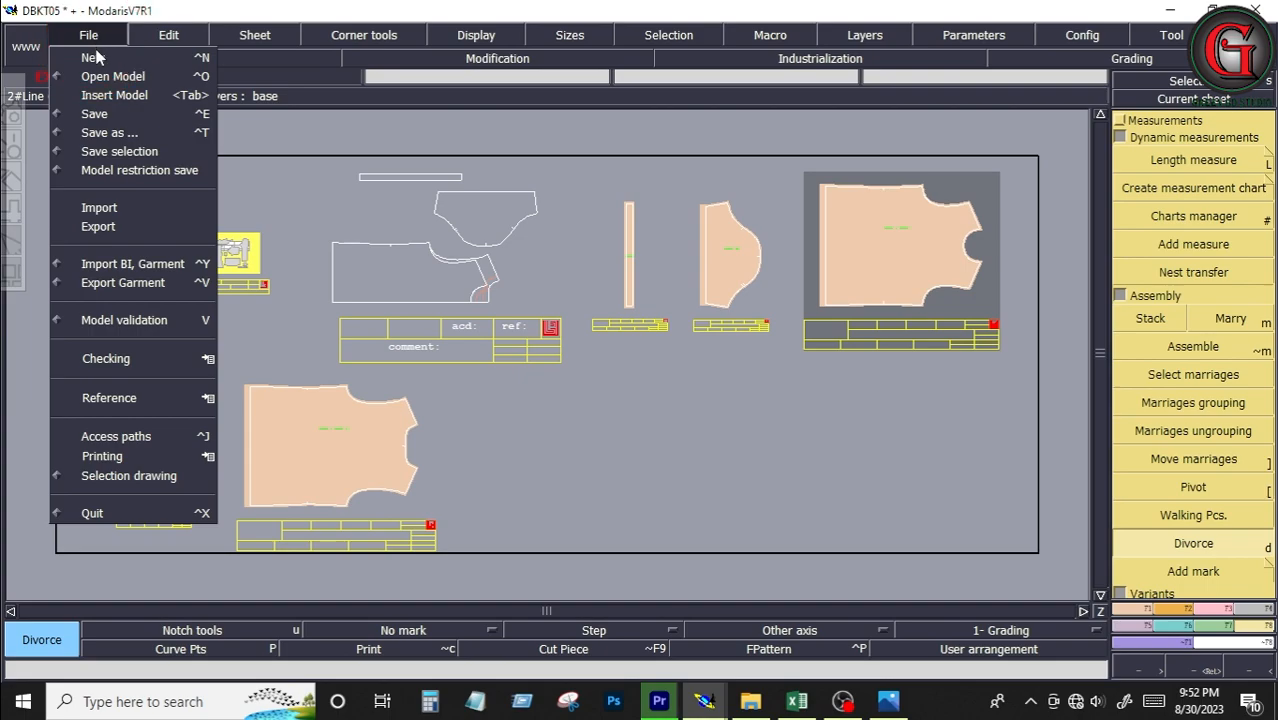
left_click(95, 57)
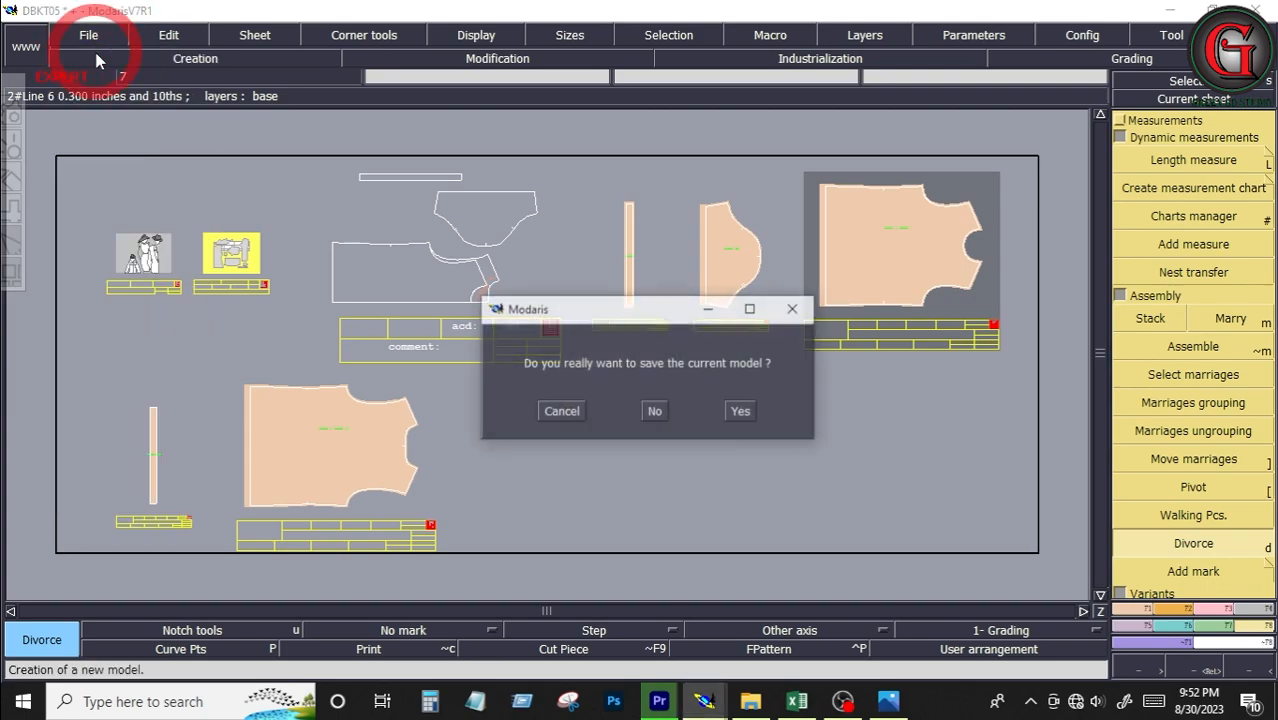
left_click(655, 414)
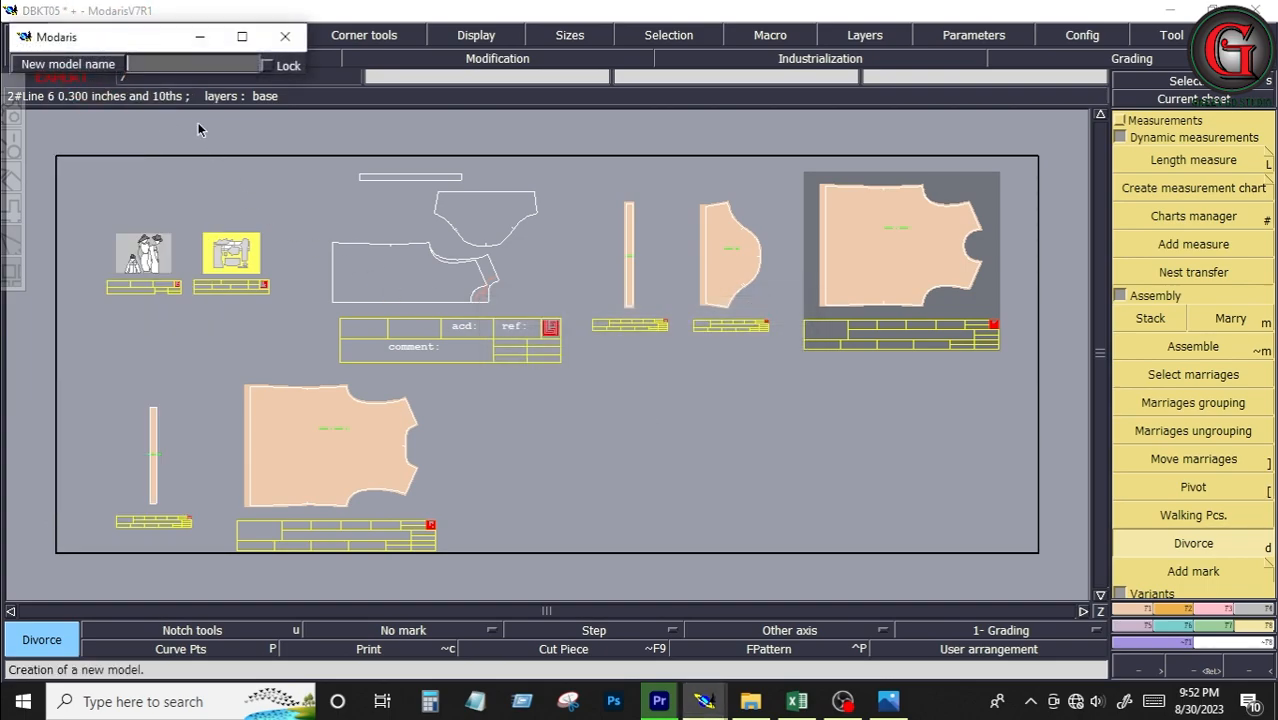
key("Caps_Lock")
type("DJKT")
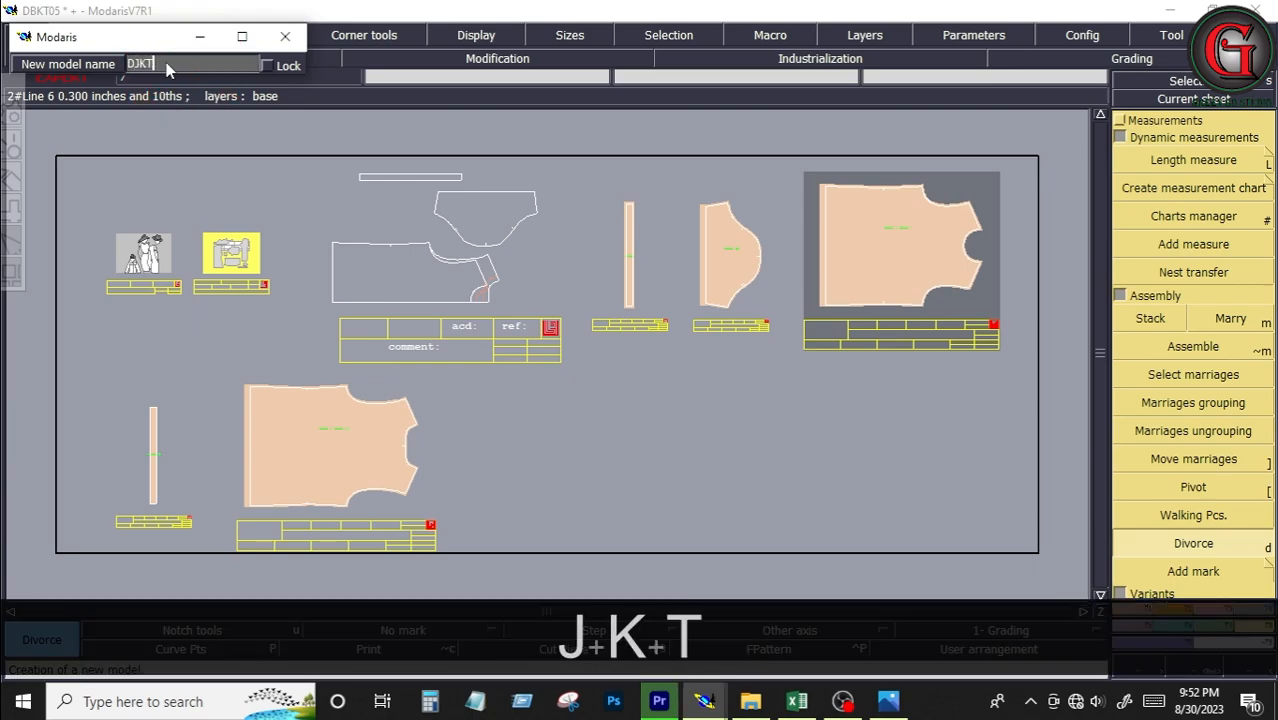
type("05")
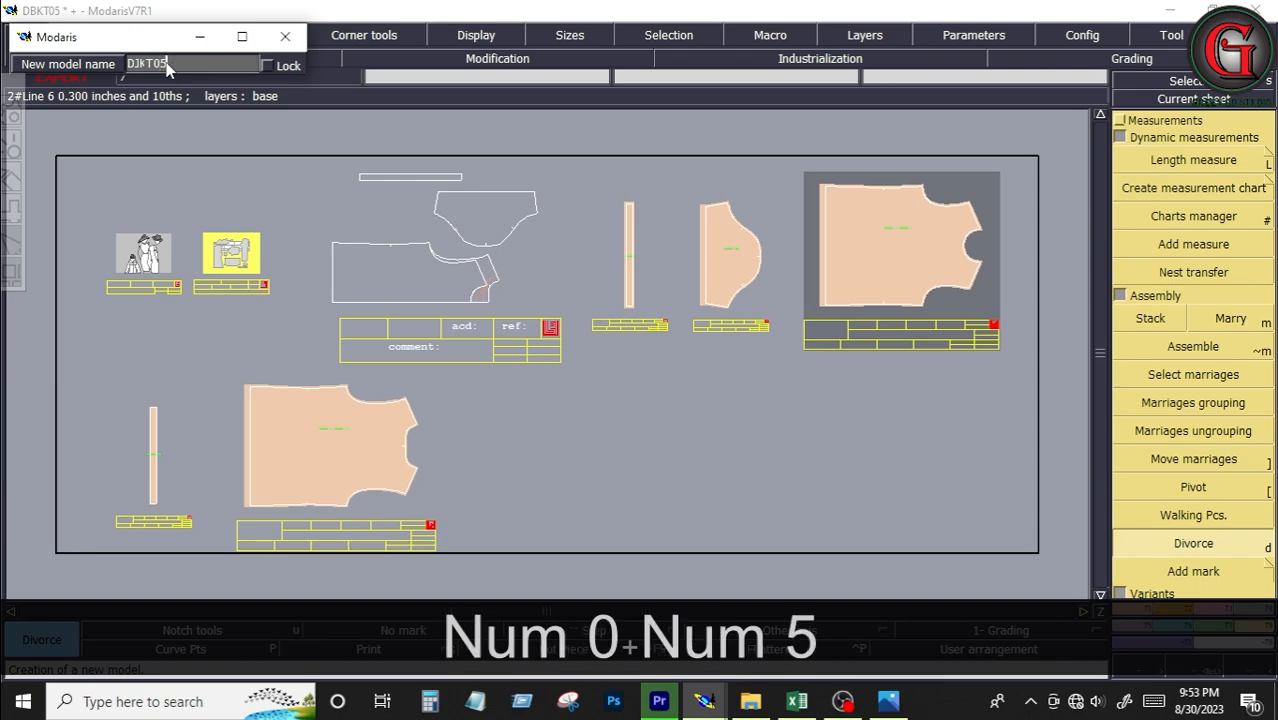
key("Return")
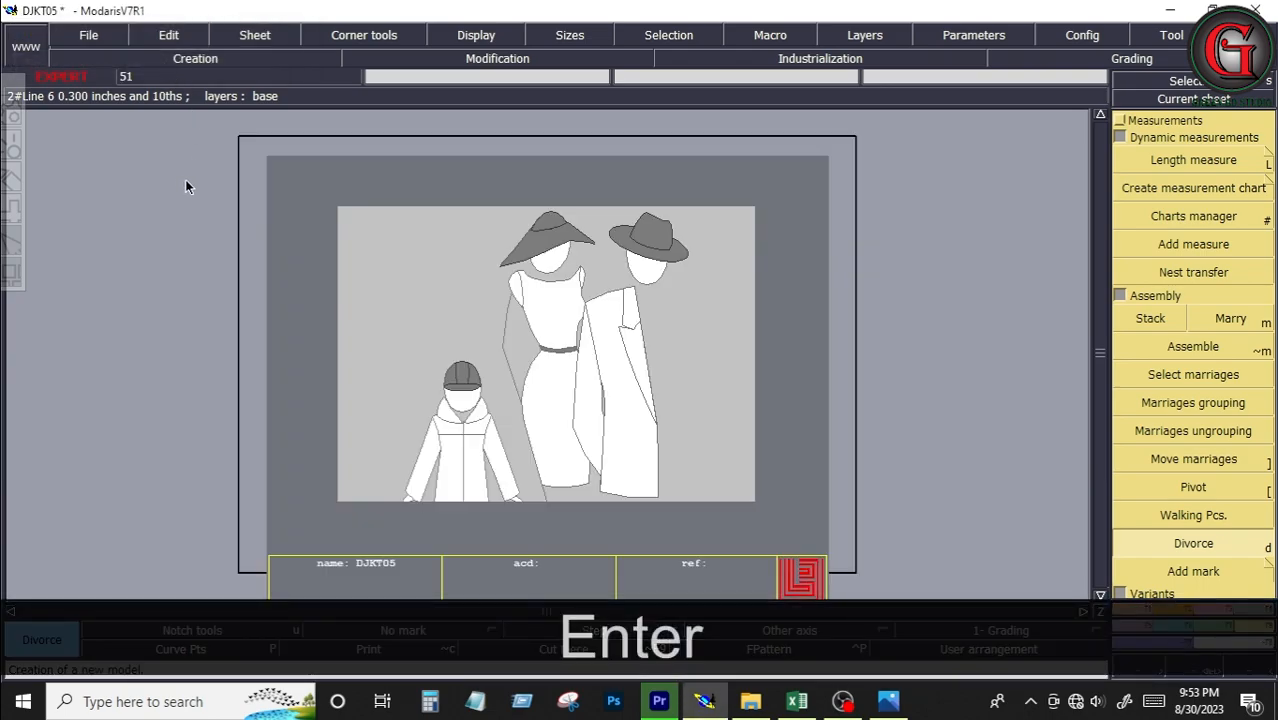
Step: Add a new blank sheet to the model and display the sizes
left_click(255, 36)
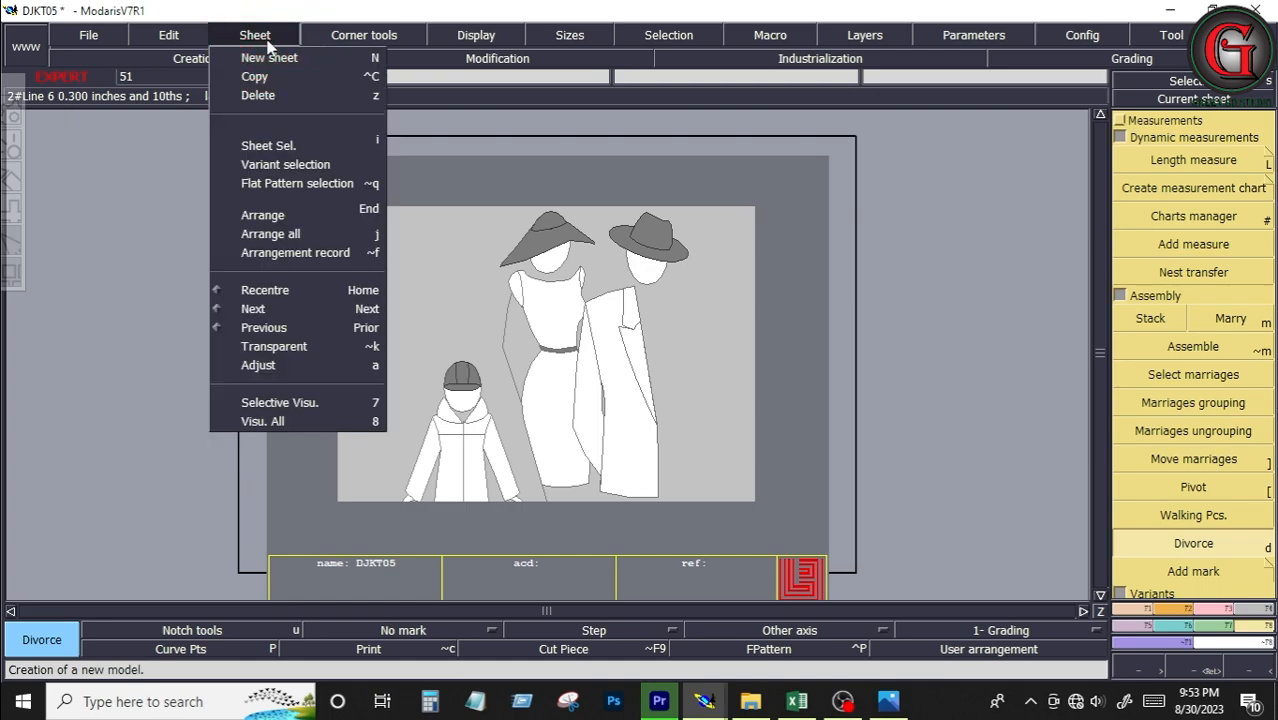
left_click(272, 51)
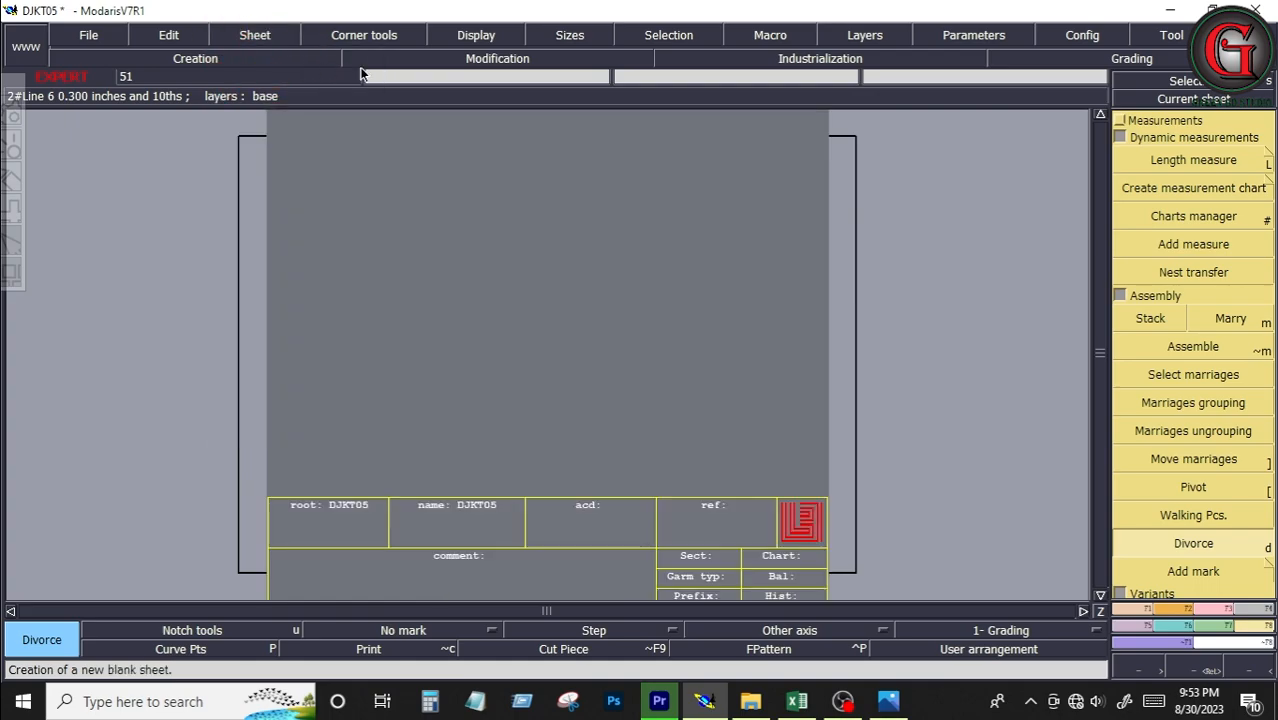
left_click(477, 36)
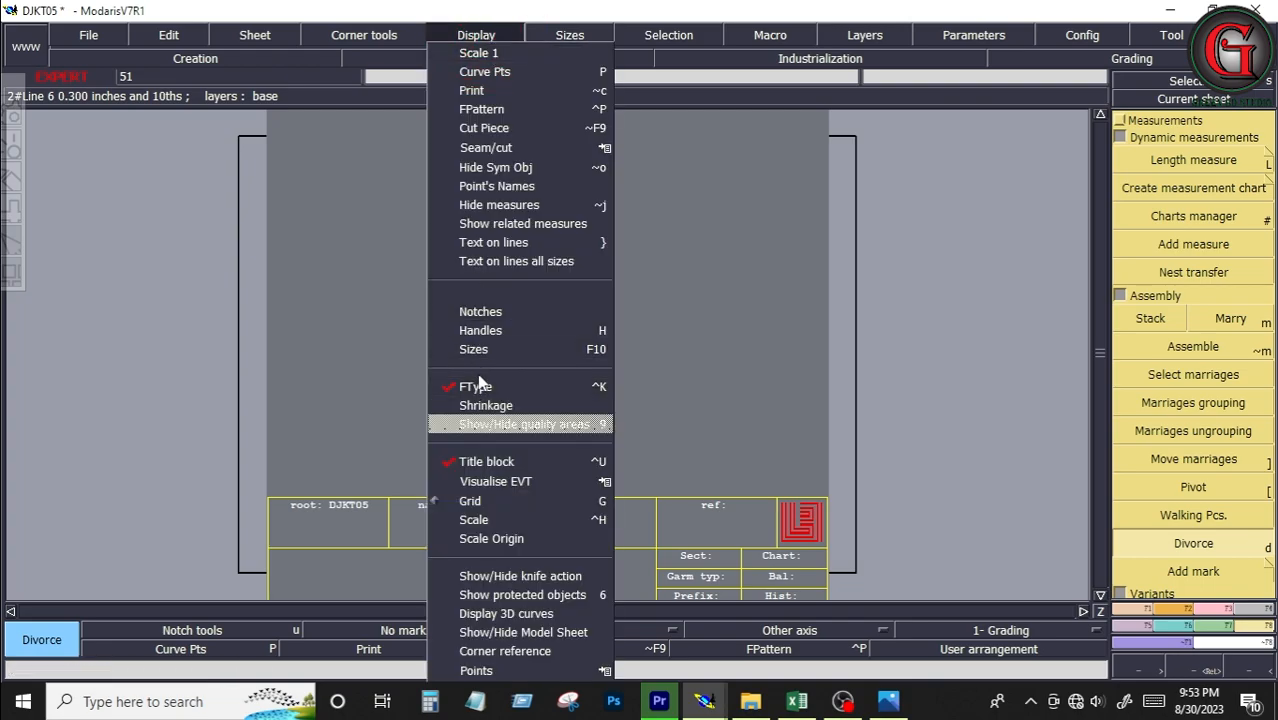
left_click(480, 426)
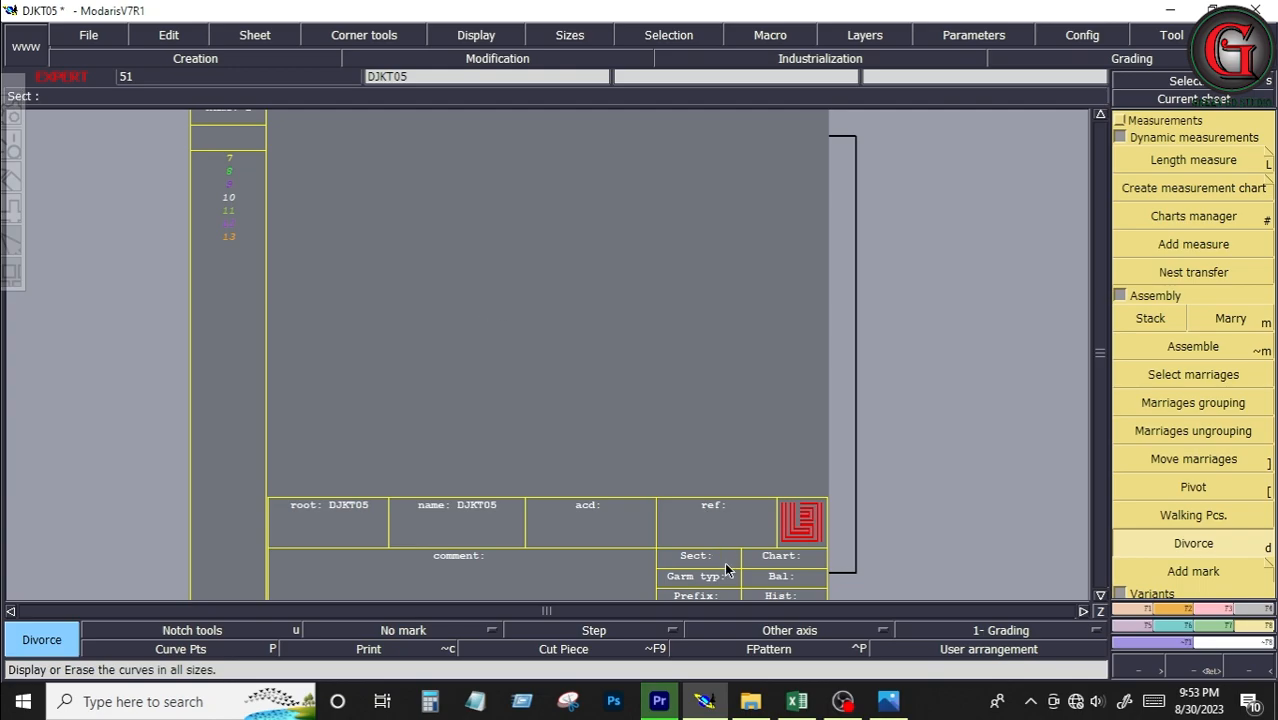
Step: Check the size columns in the Excel measurement chart against the sizes displayed in Modaris
left_click(797, 701)
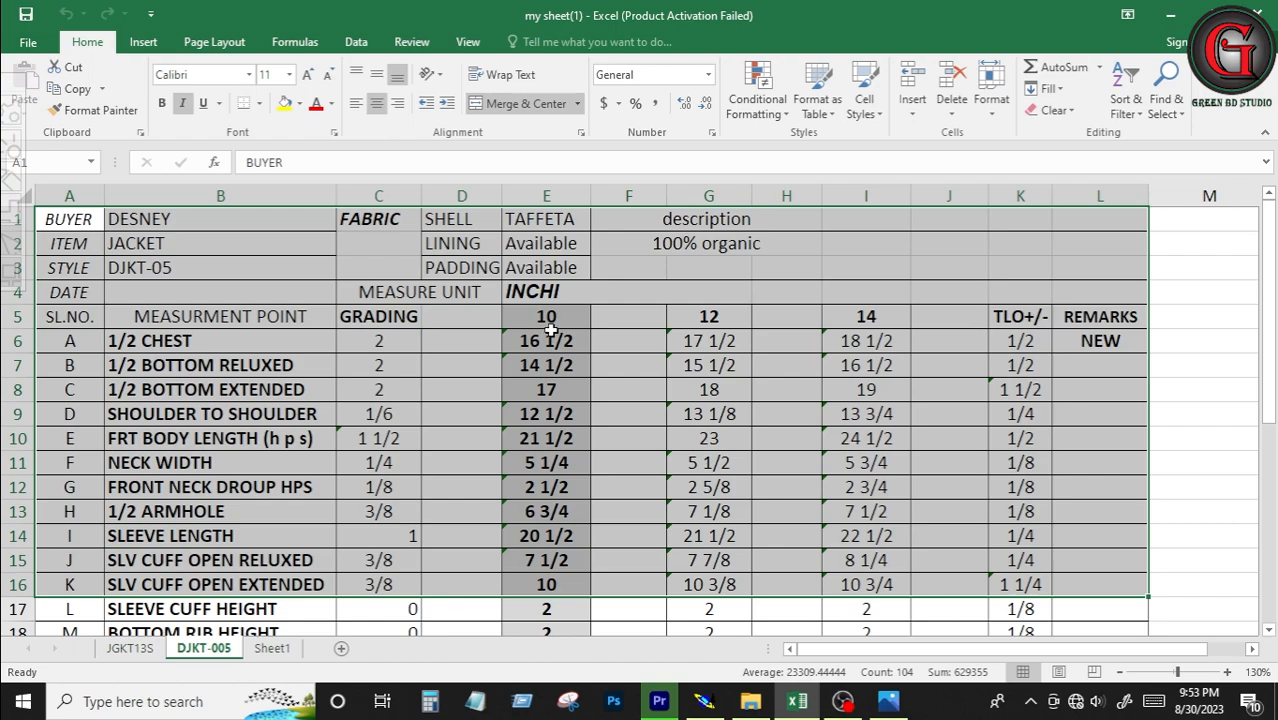
left_click(705, 701)
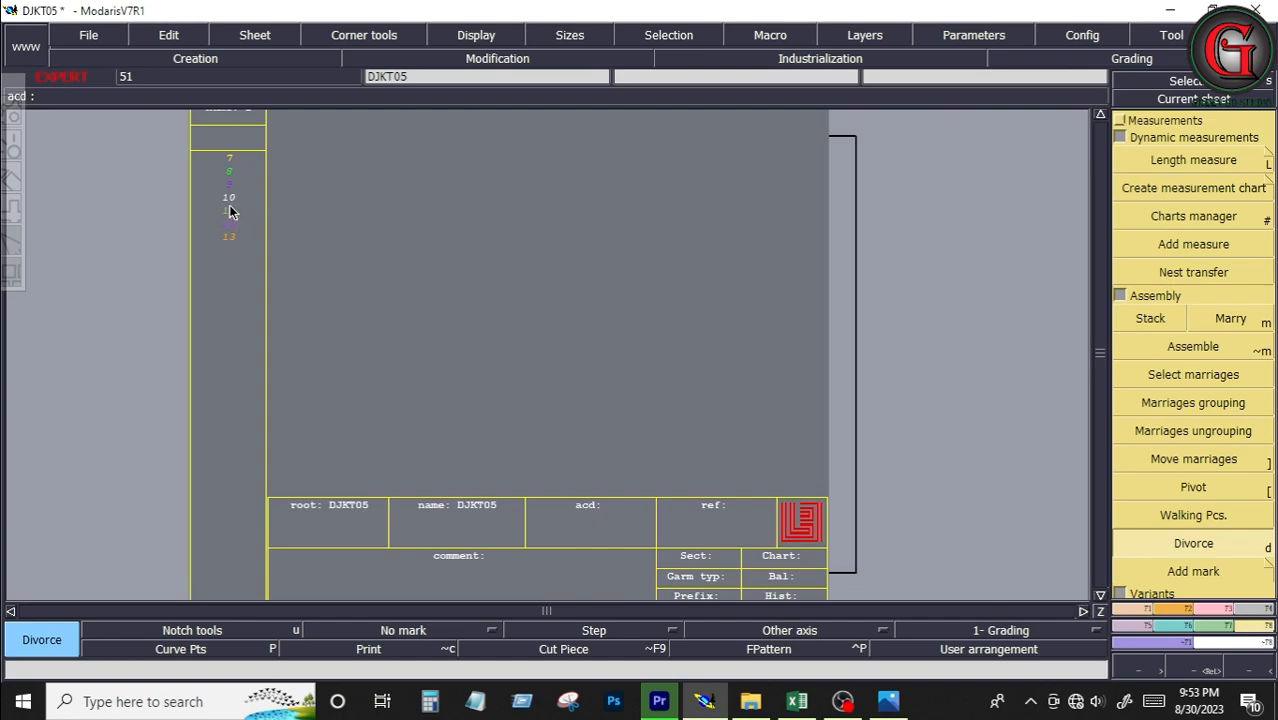
key("Return")
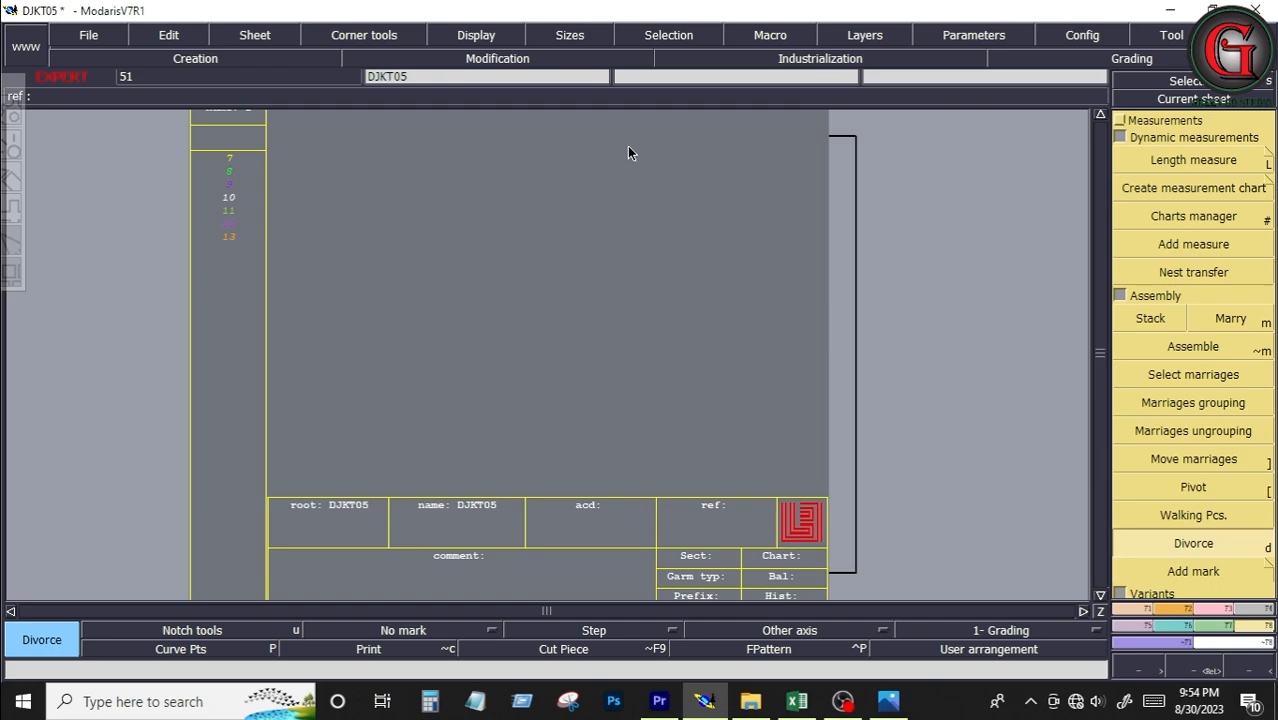
Step: Arrange all sheets on the desk and save the DJKT05 model, continuing past the detected anomaly
key("j")
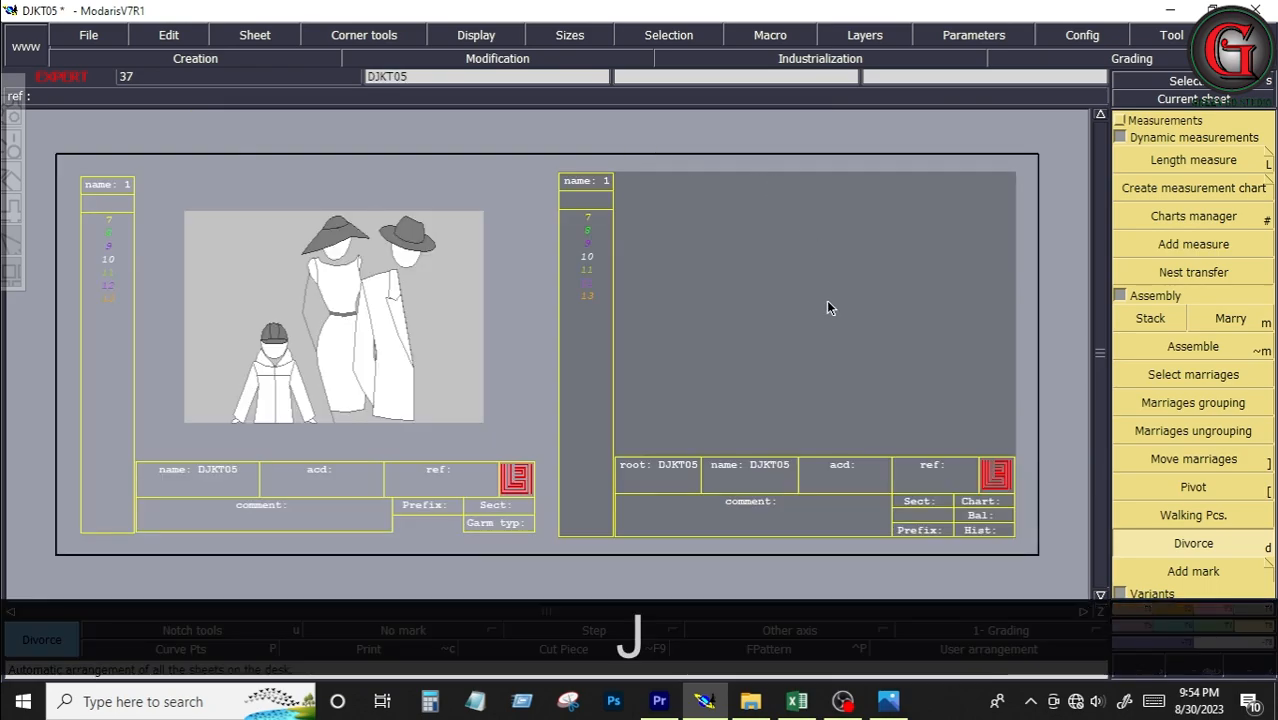
key("Home")
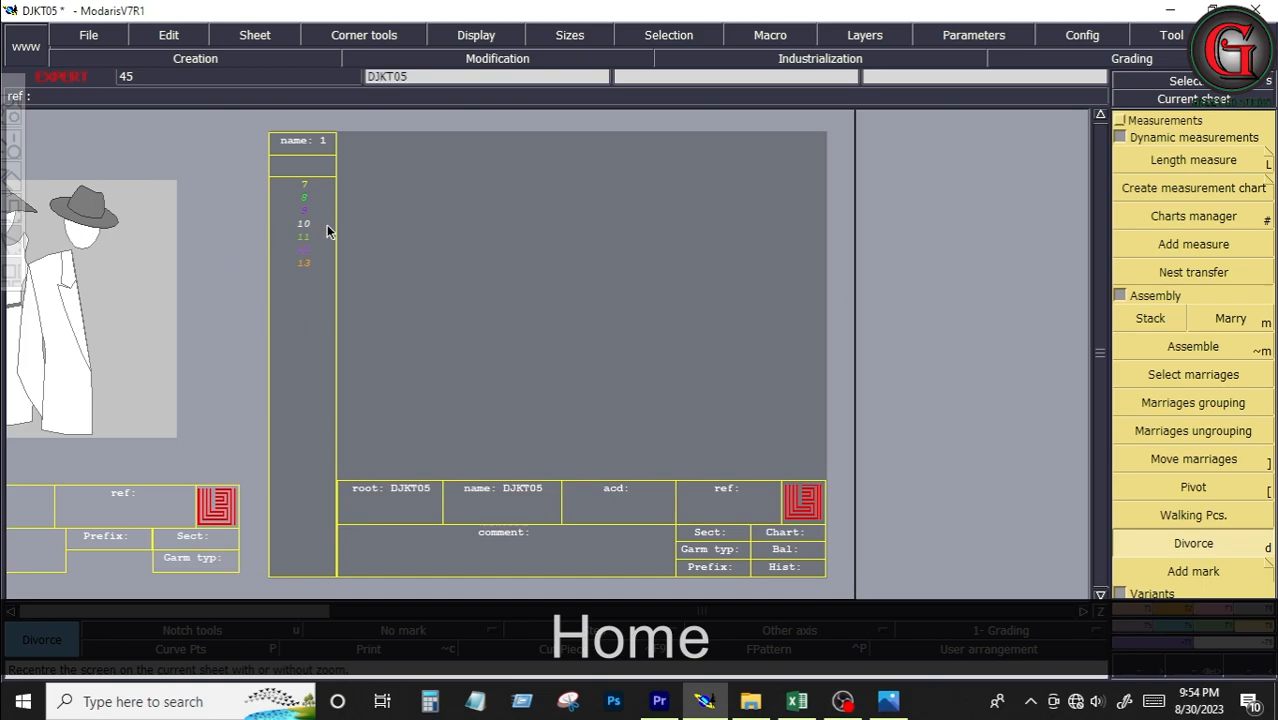
key("ctrl+s")
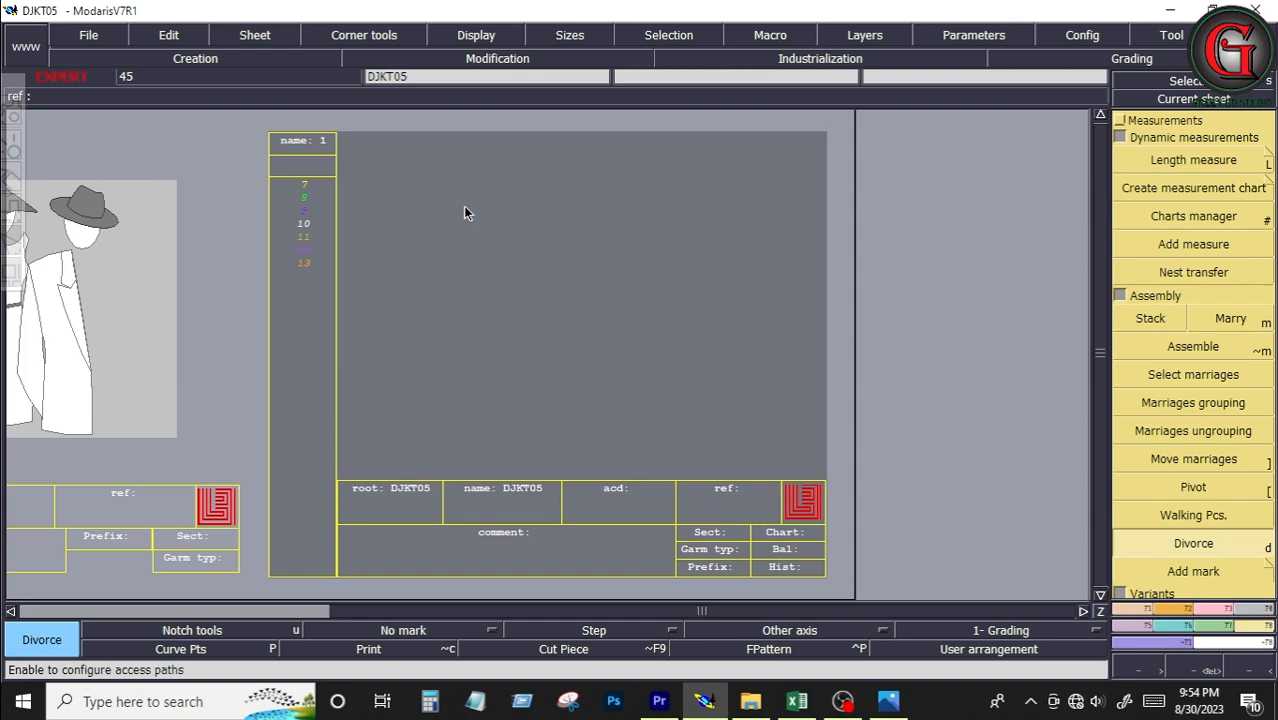
left_click(92, 36)
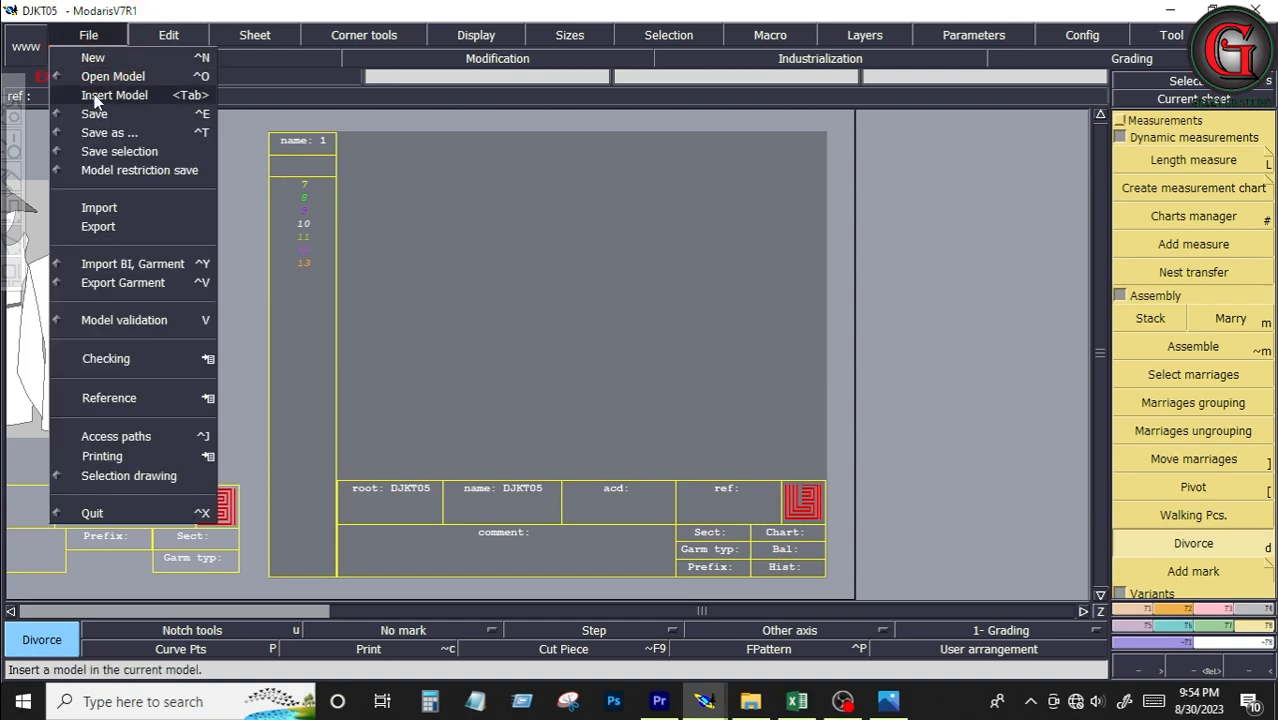
left_click(100, 113)
left_click(92, 36)
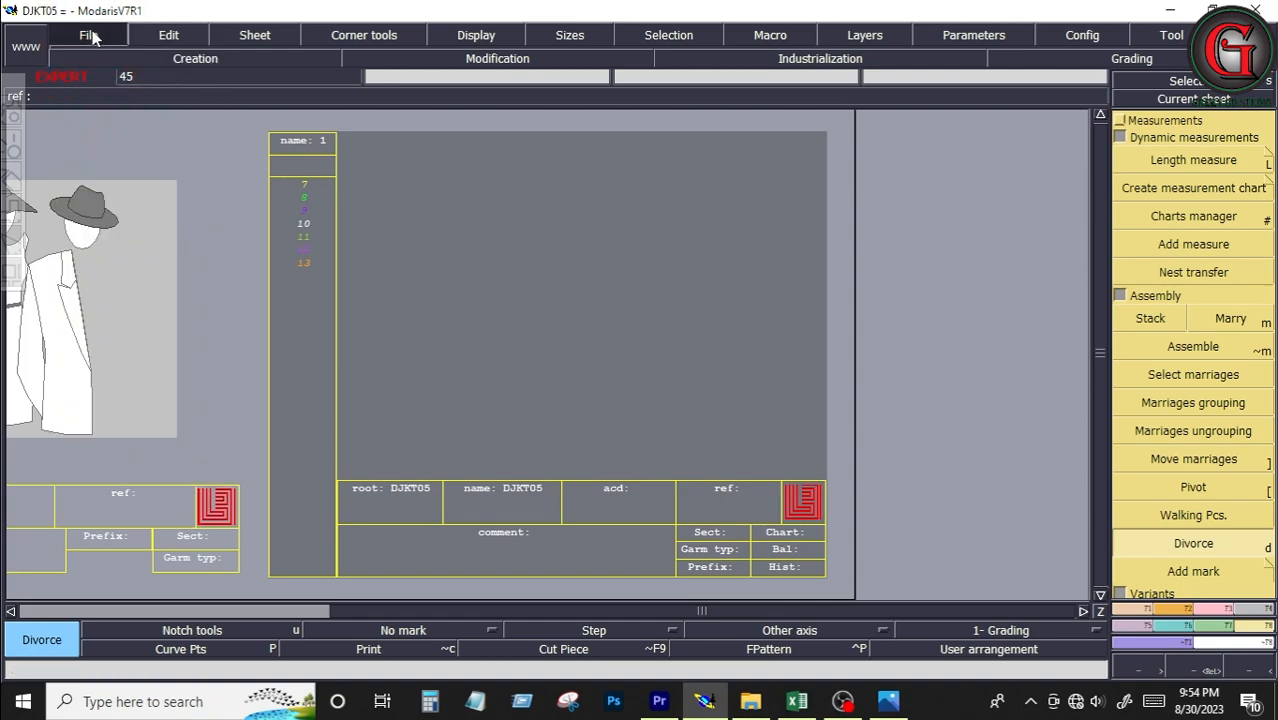
left_click(100, 111)
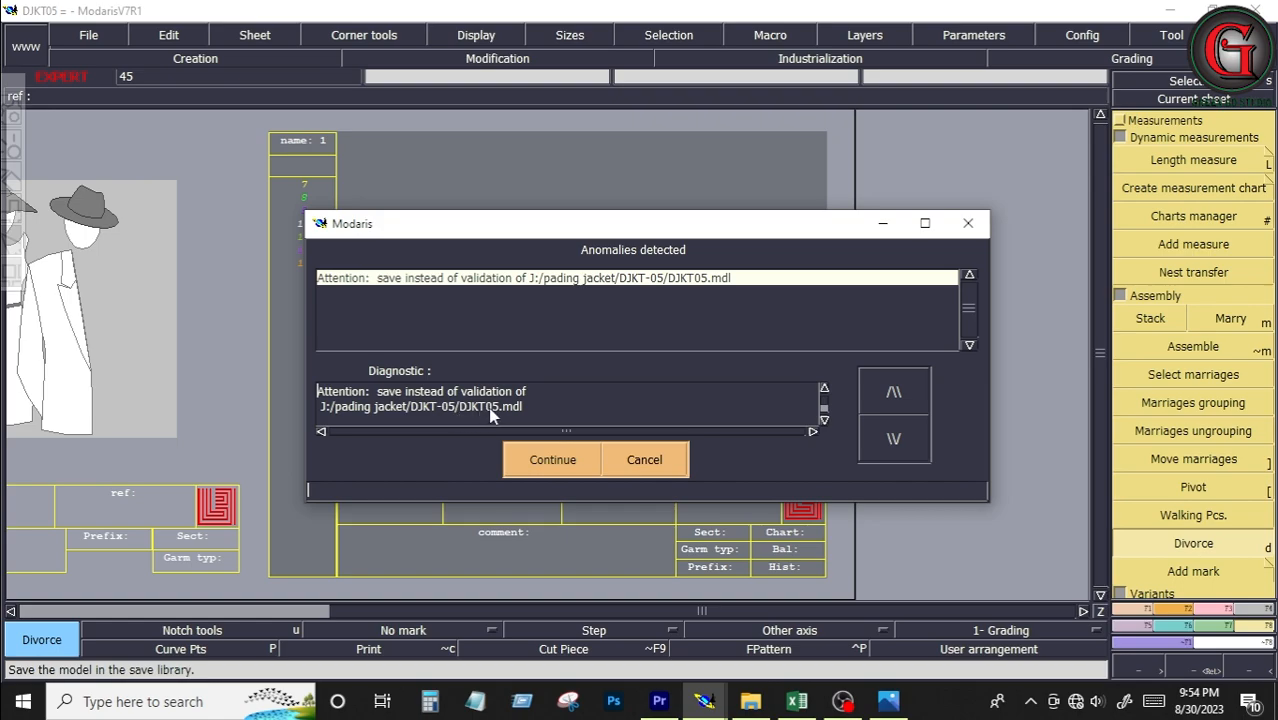
left_click(553, 462)
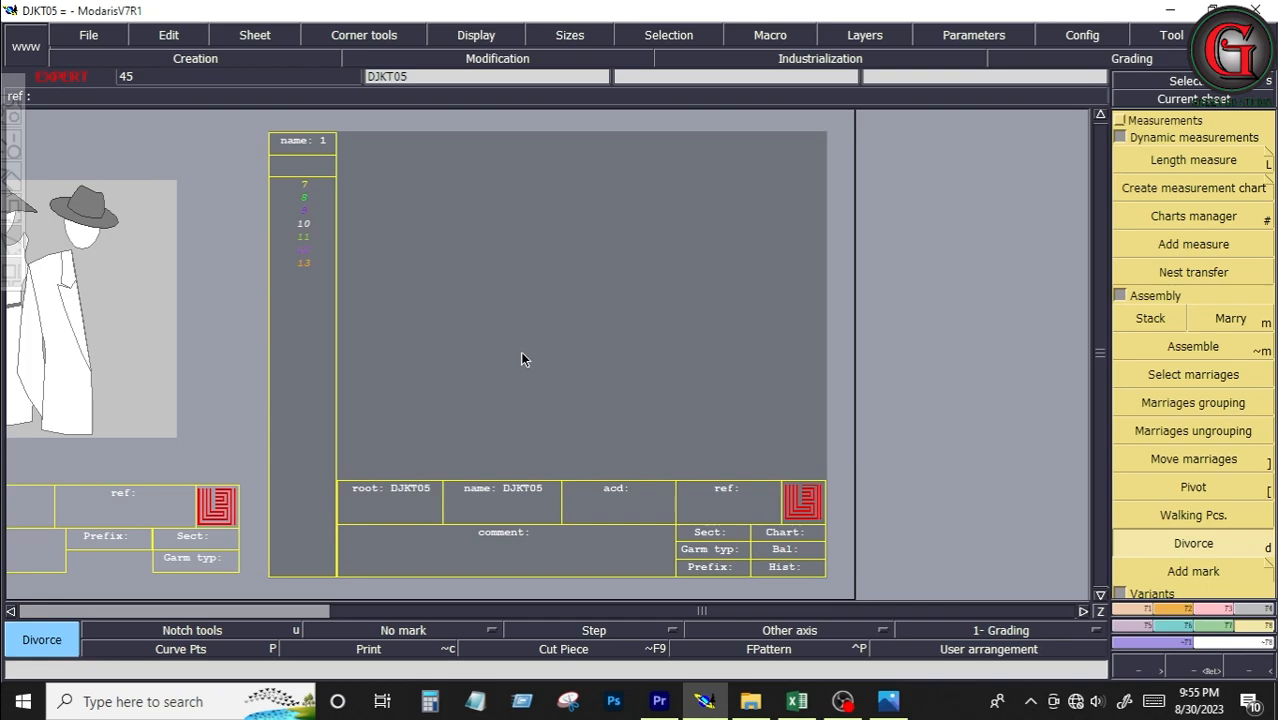
Step: Consult the size 10 body measurements in the Excel chart and return to Modaris
key("Return")
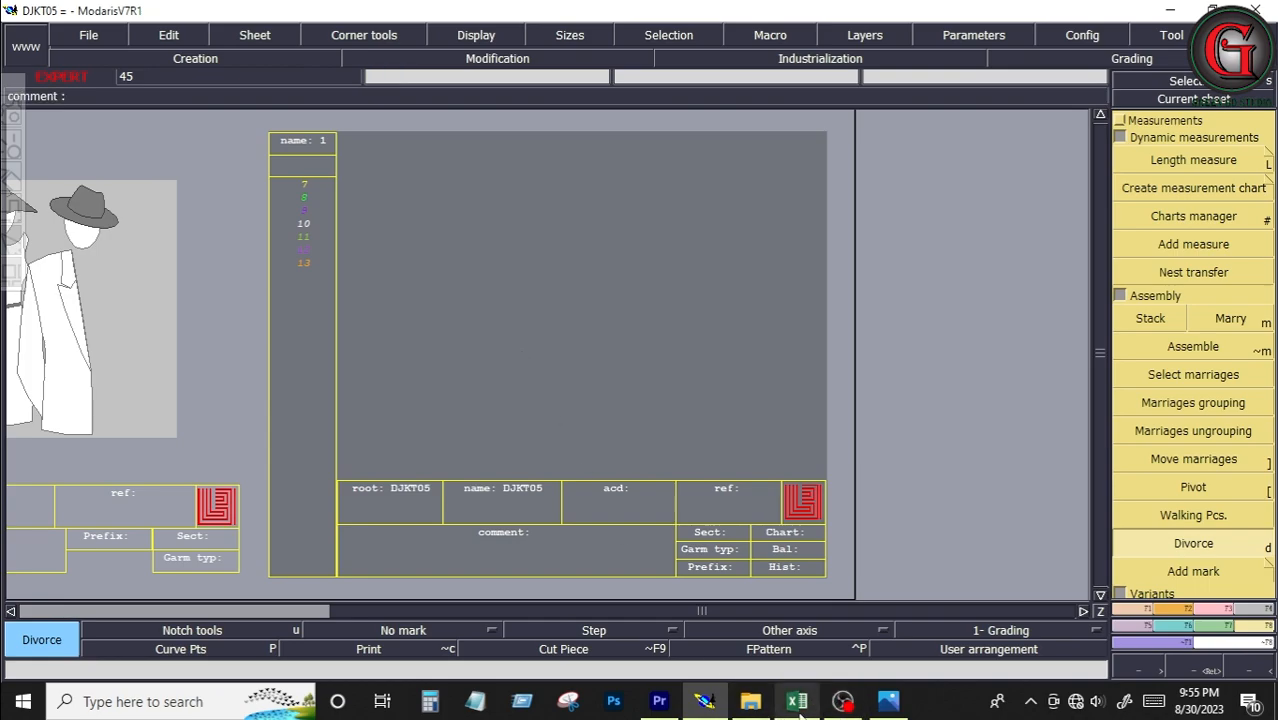
left_click(799, 709)
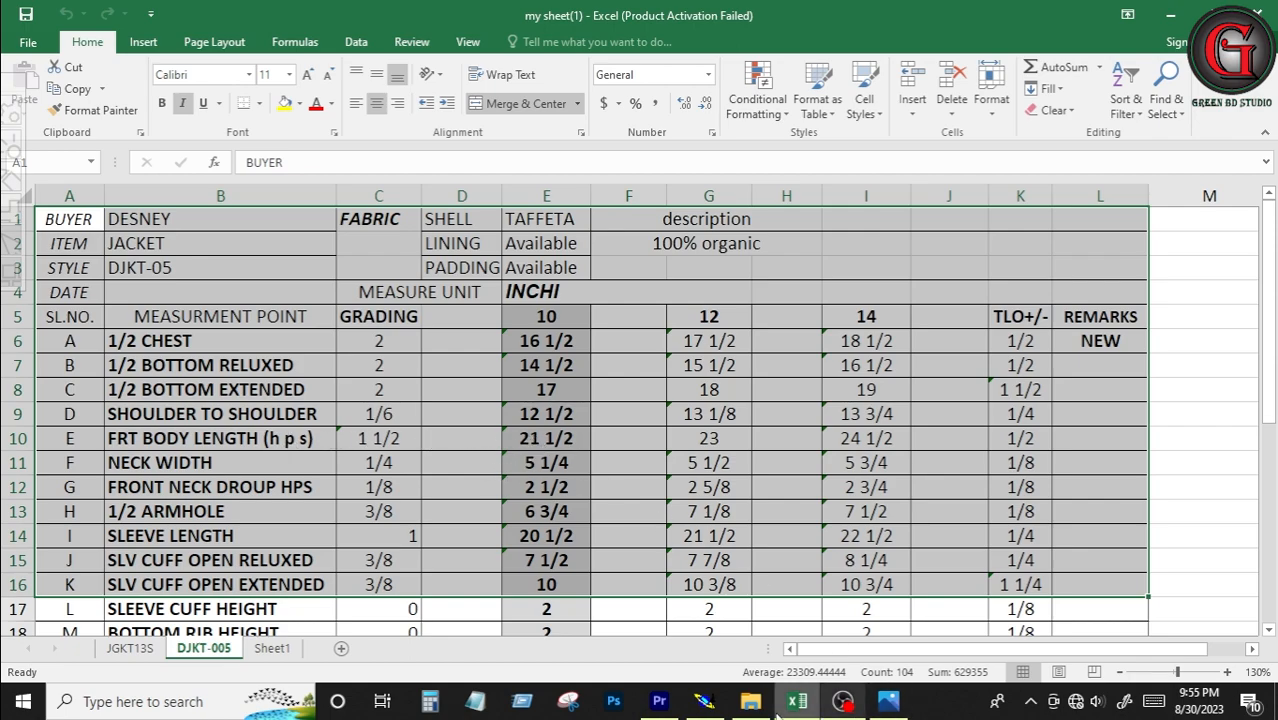
left_click(708, 701)
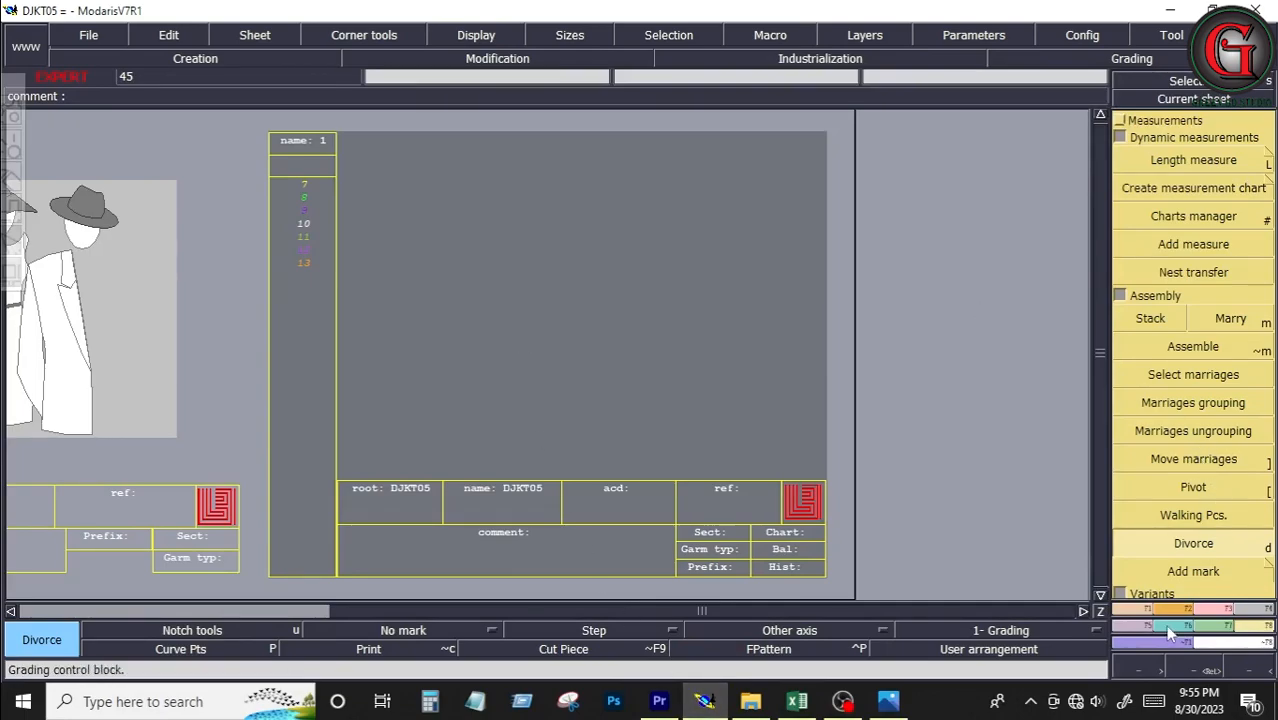
Step: Draw a horizontal Bezier line 21.5 inches long on the blank sheet for the front body length
left_click(1142, 610)
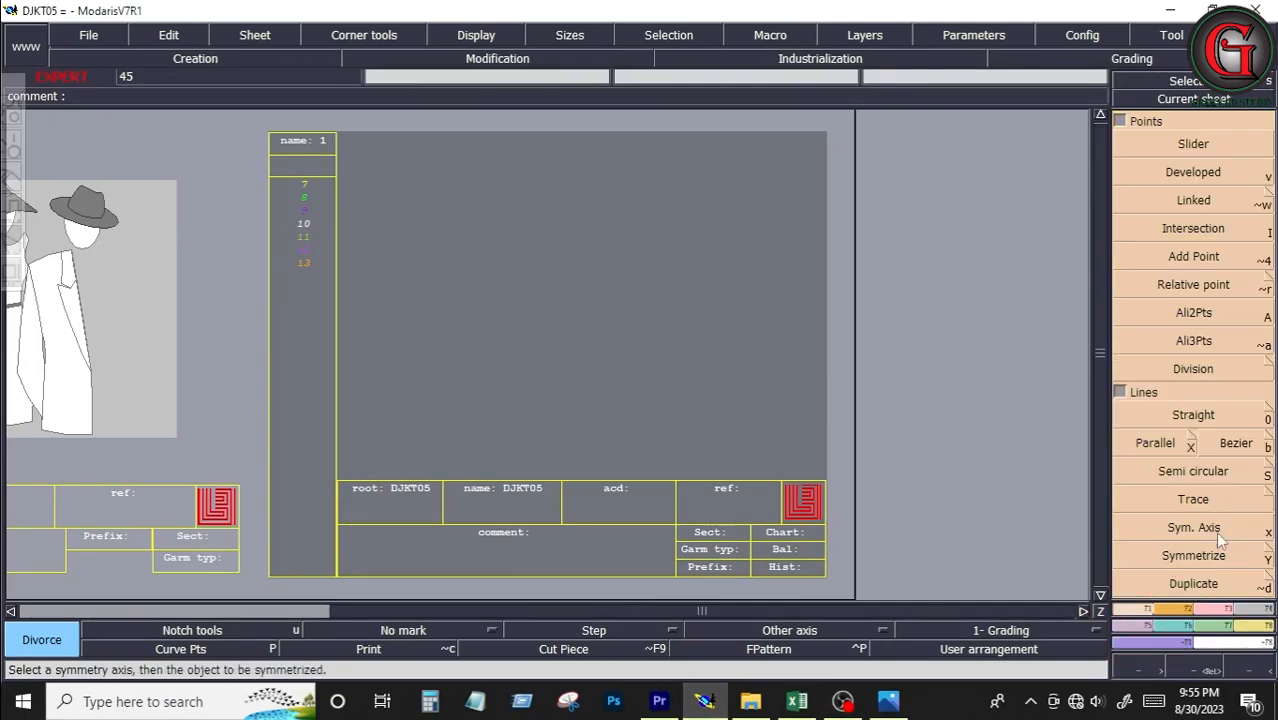
left_click(1238, 447)
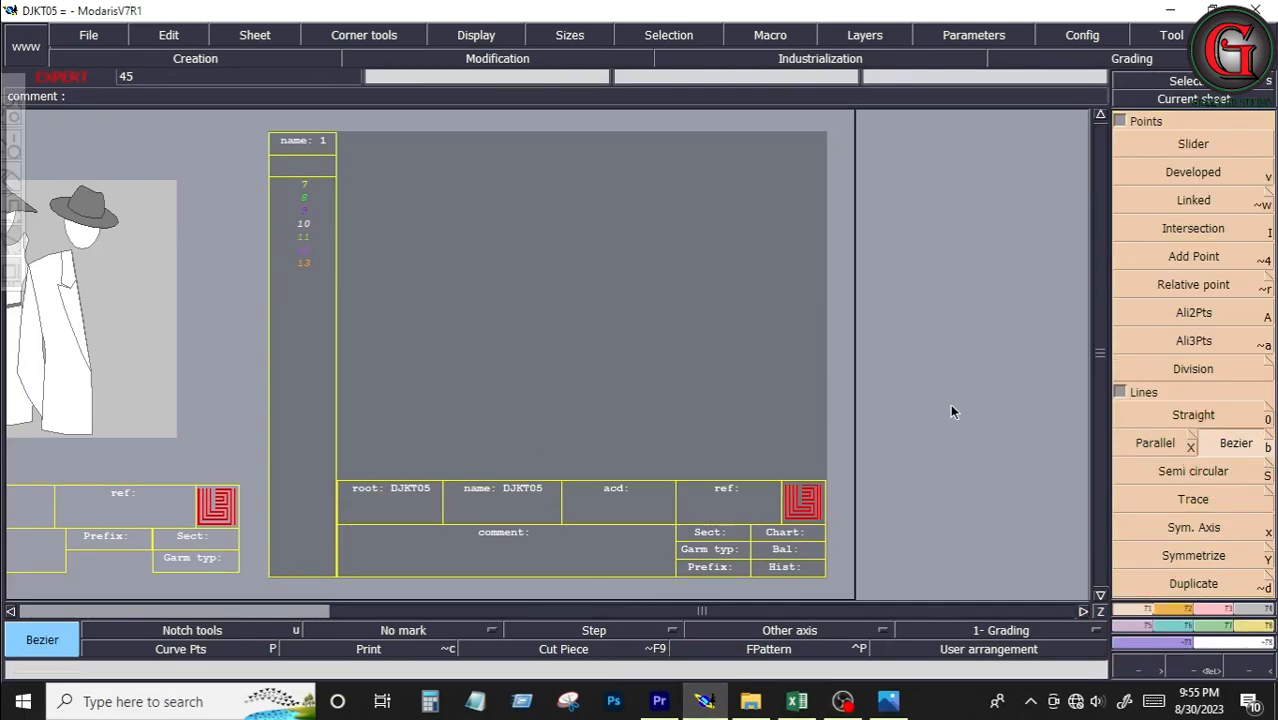
left_click(782, 442)
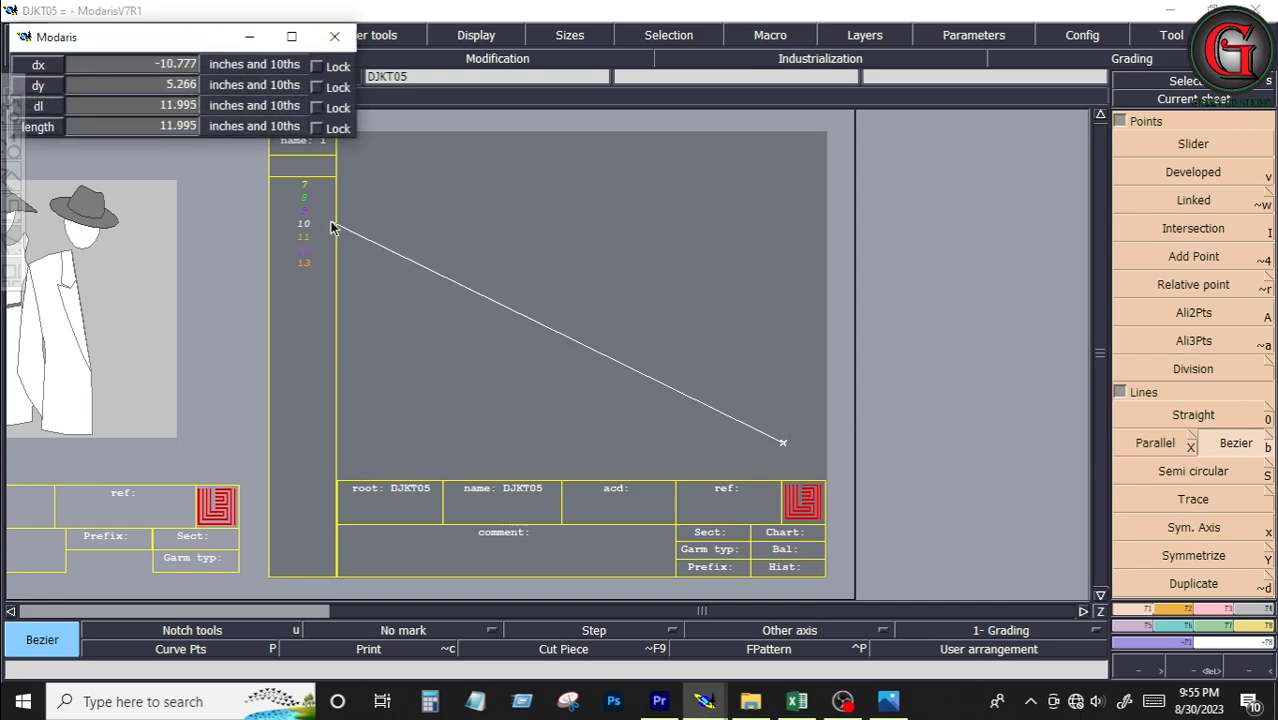
left_click(132, 106)
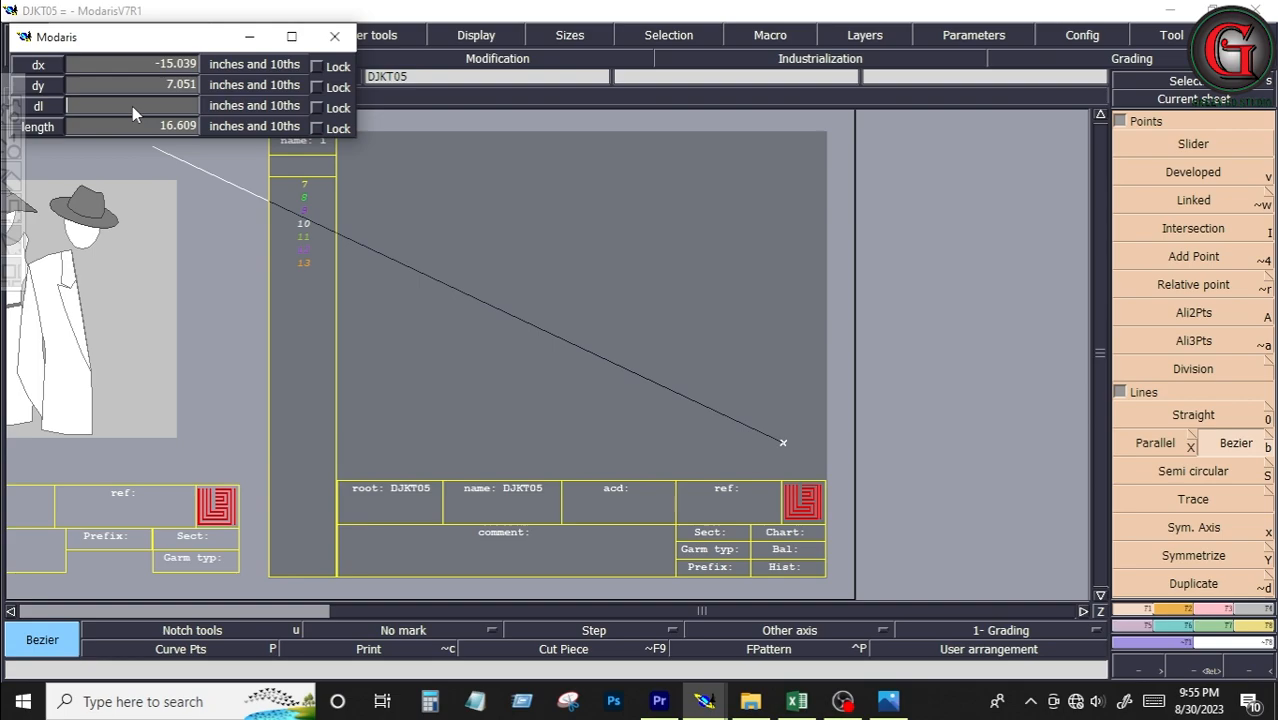
type("2")
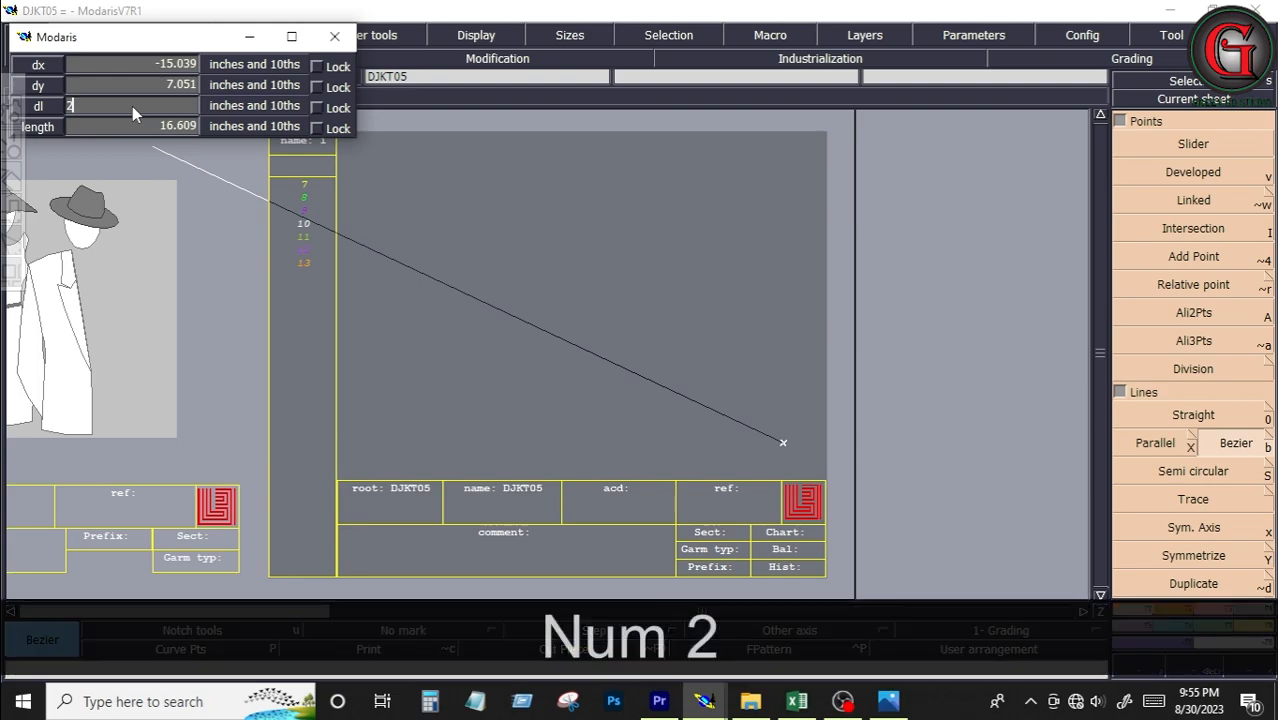
type("1.5")
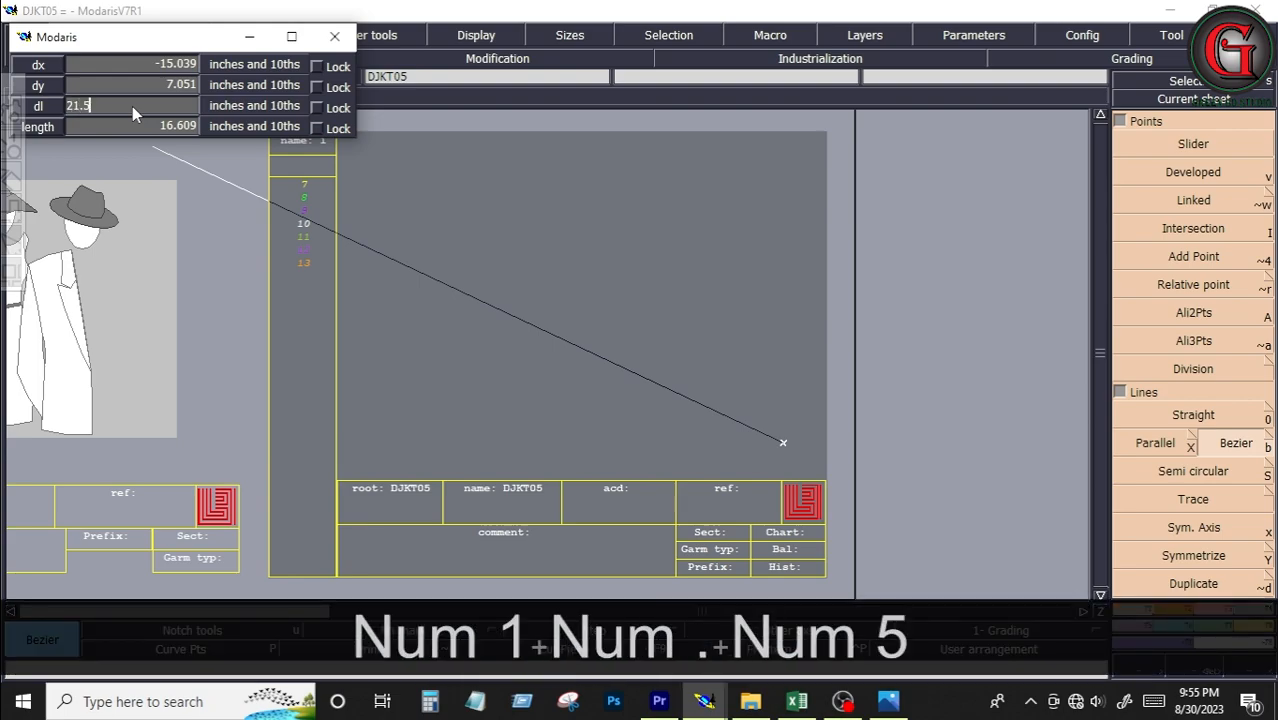
key("Return")
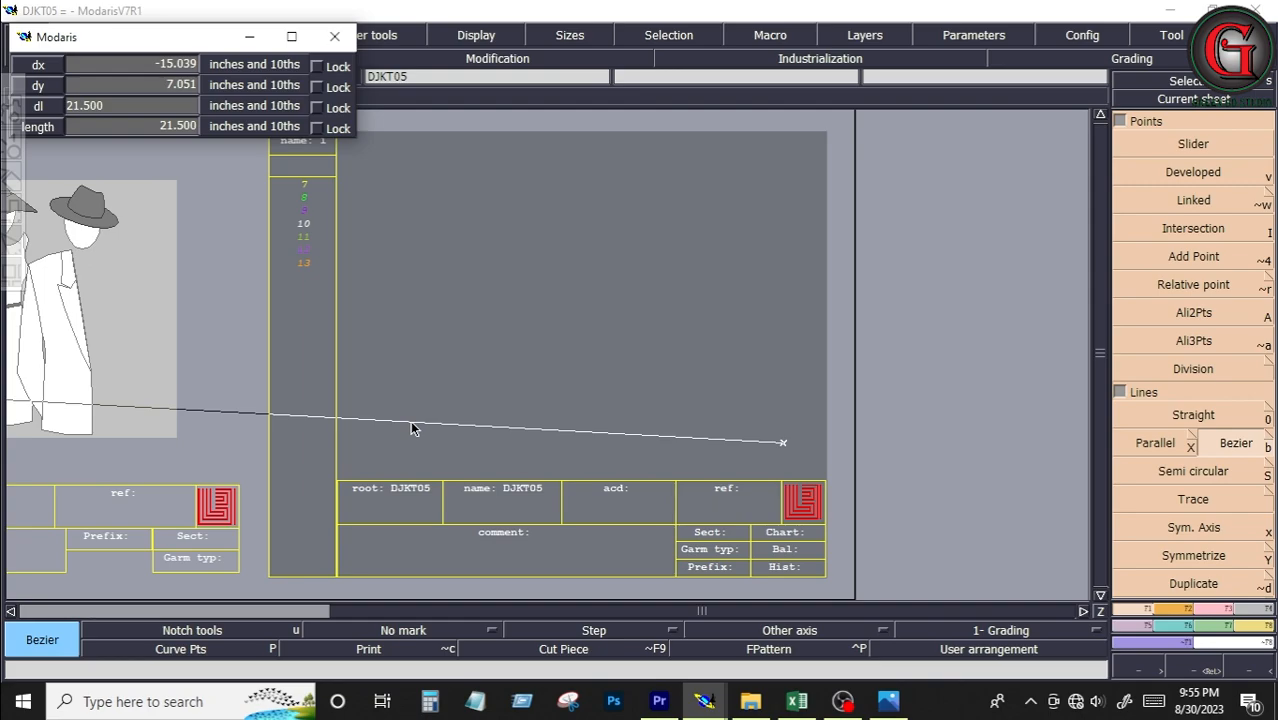
key("ctrl")
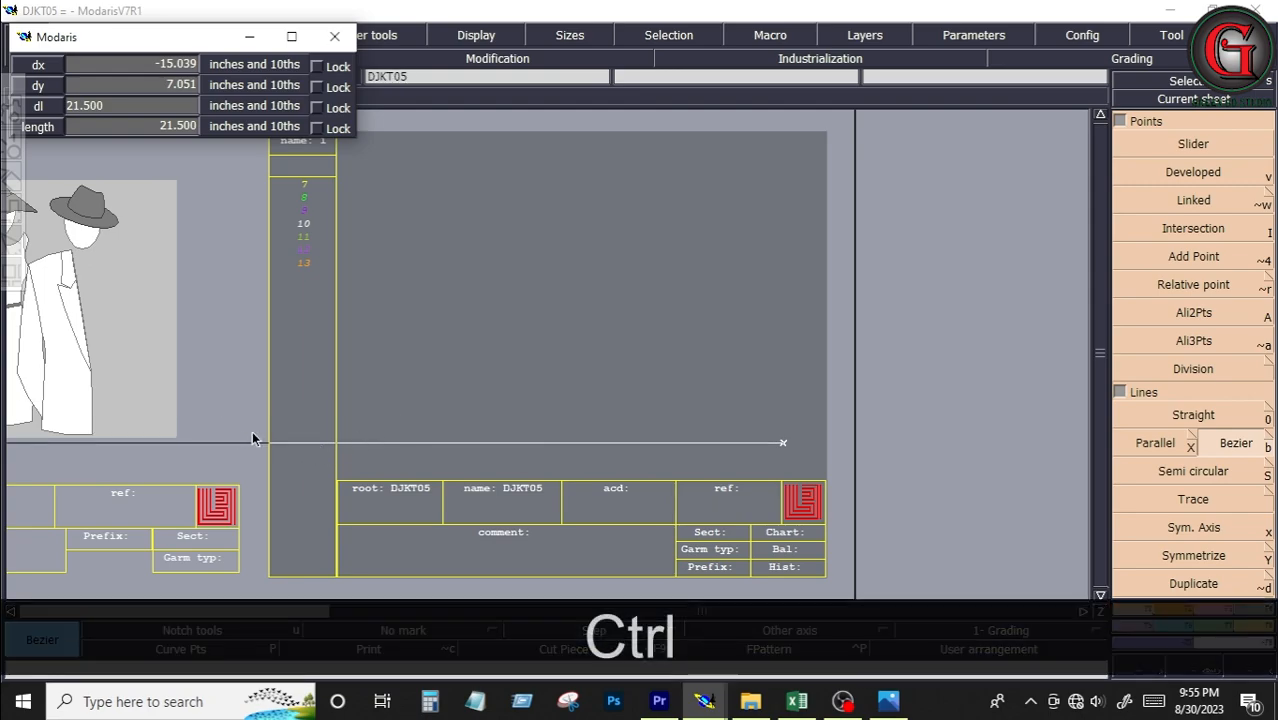
left_click(347, 438)
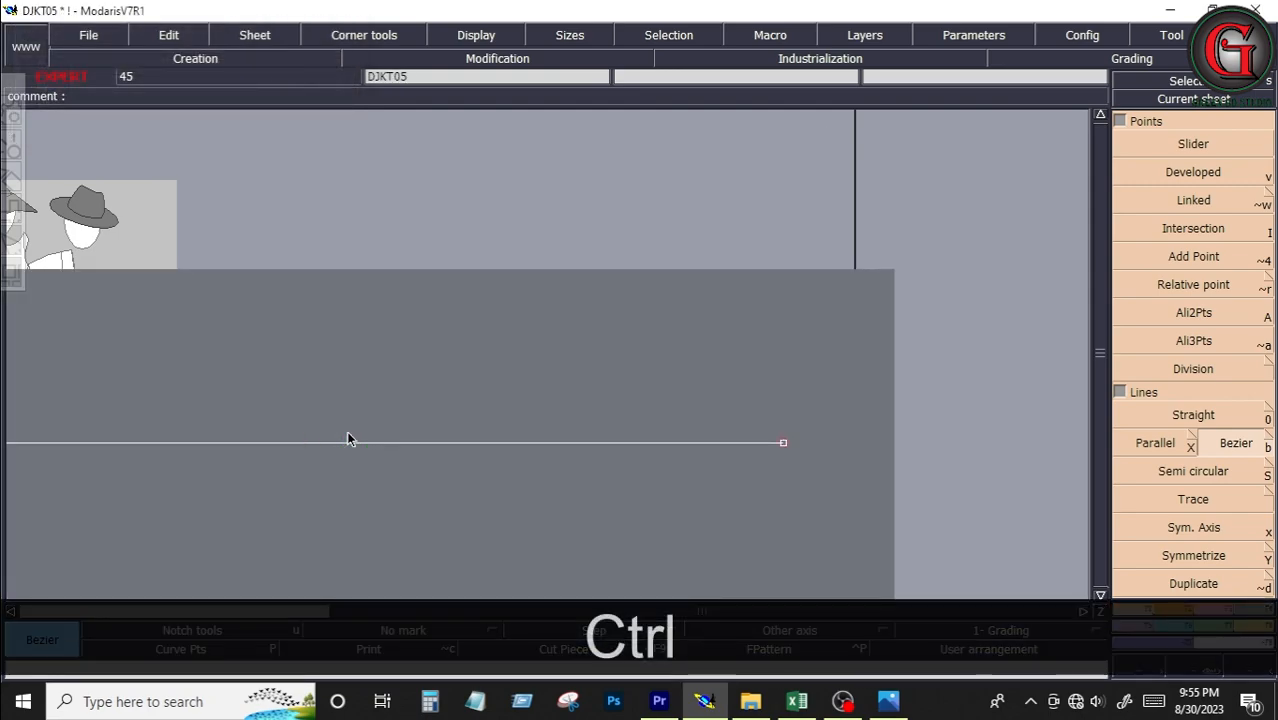
key("j")
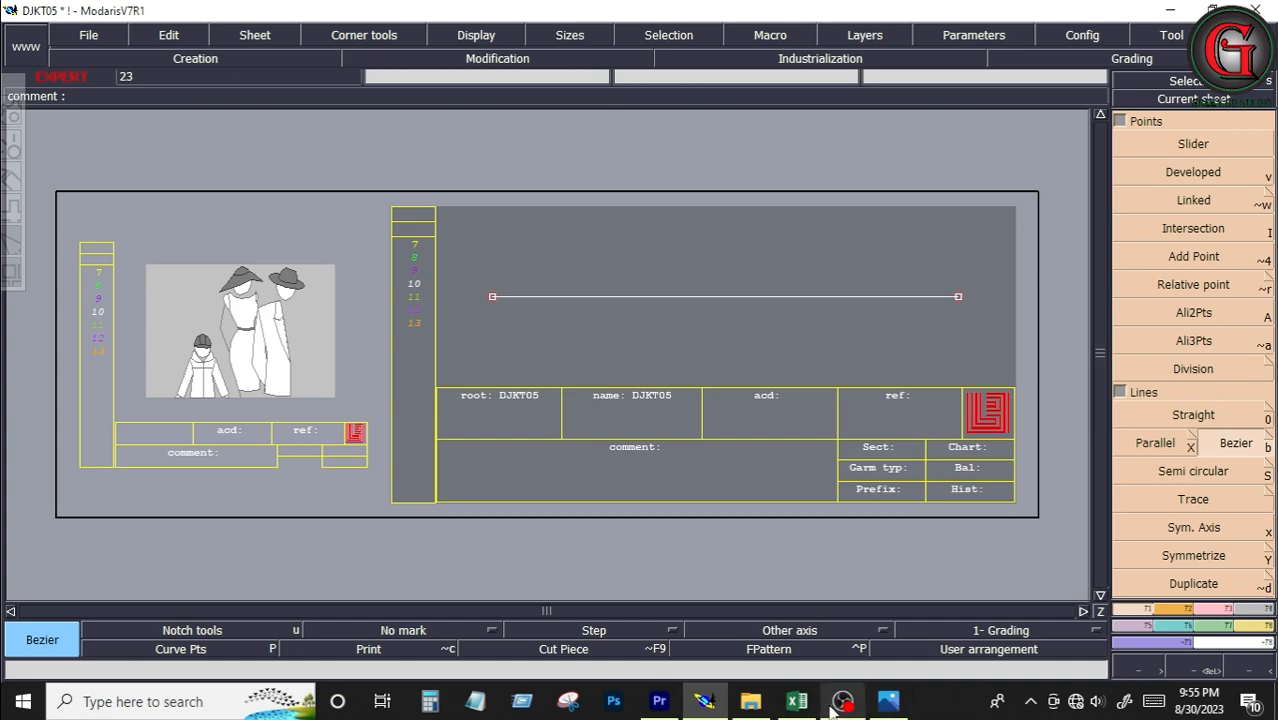
Step: Consult the size 10 front neck drop, neck width and shoulder-to-shoulder values in the Excel chart and return to Modaris
left_click(797, 701)
scroll(140, 352, "down", 2)
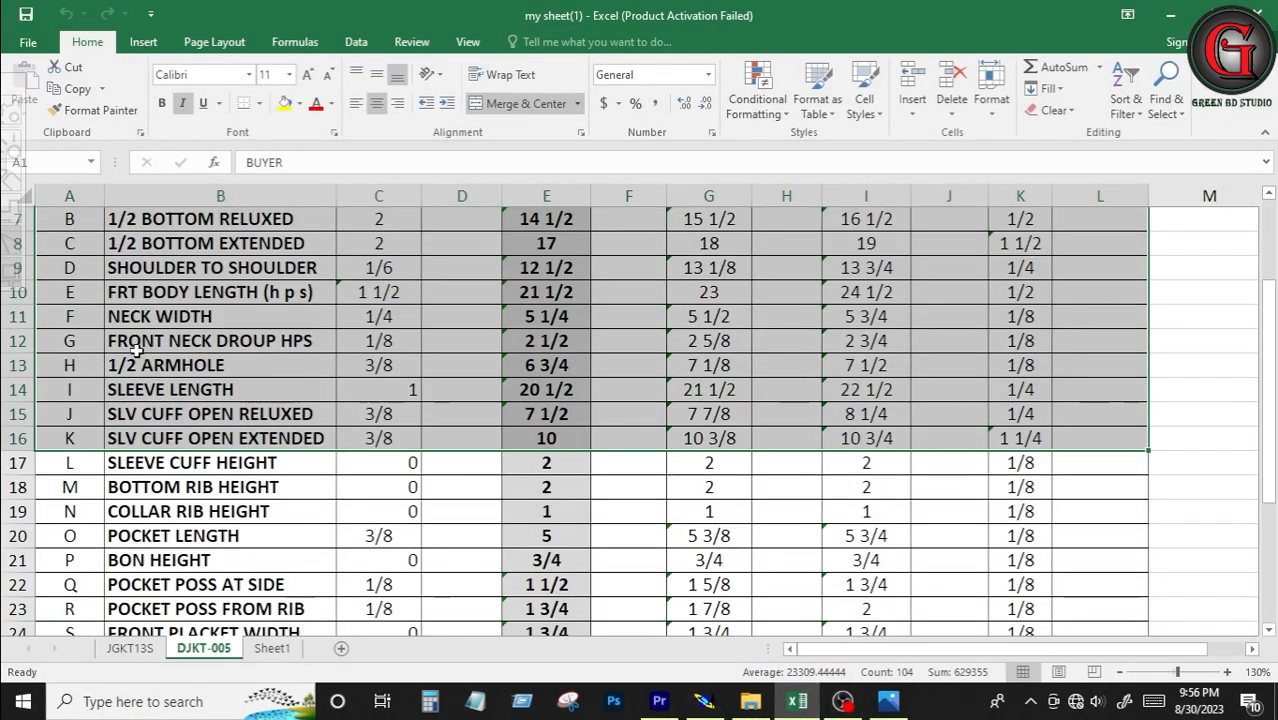
left_click_drag(100, 338, 540, 340)
left_click_drag(140, 318, 539, 317)
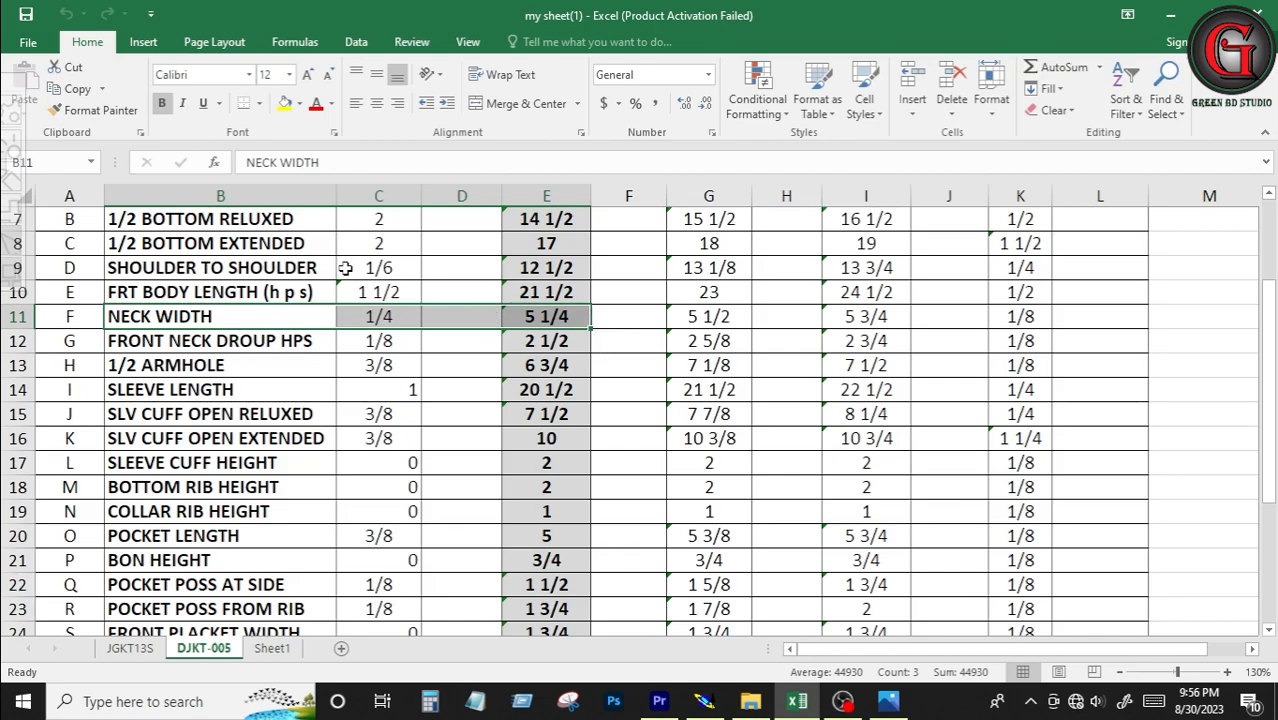
left_click(553, 272)
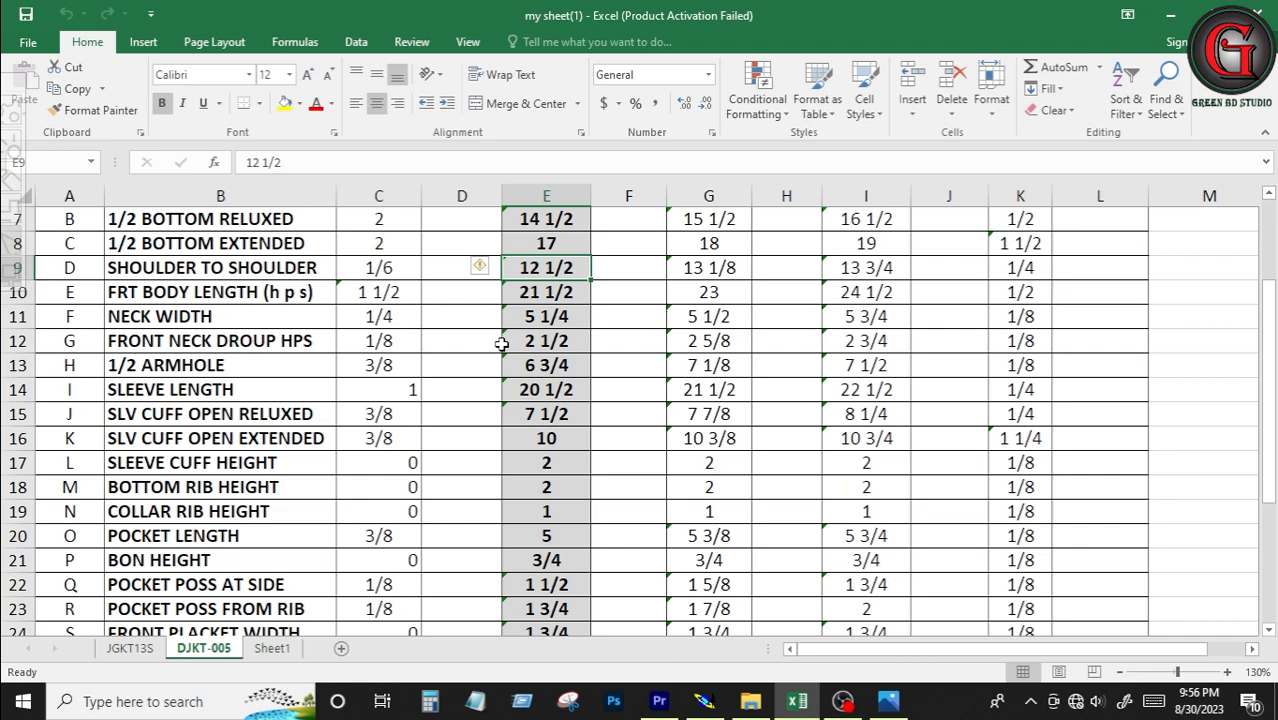
left_click(710, 703)
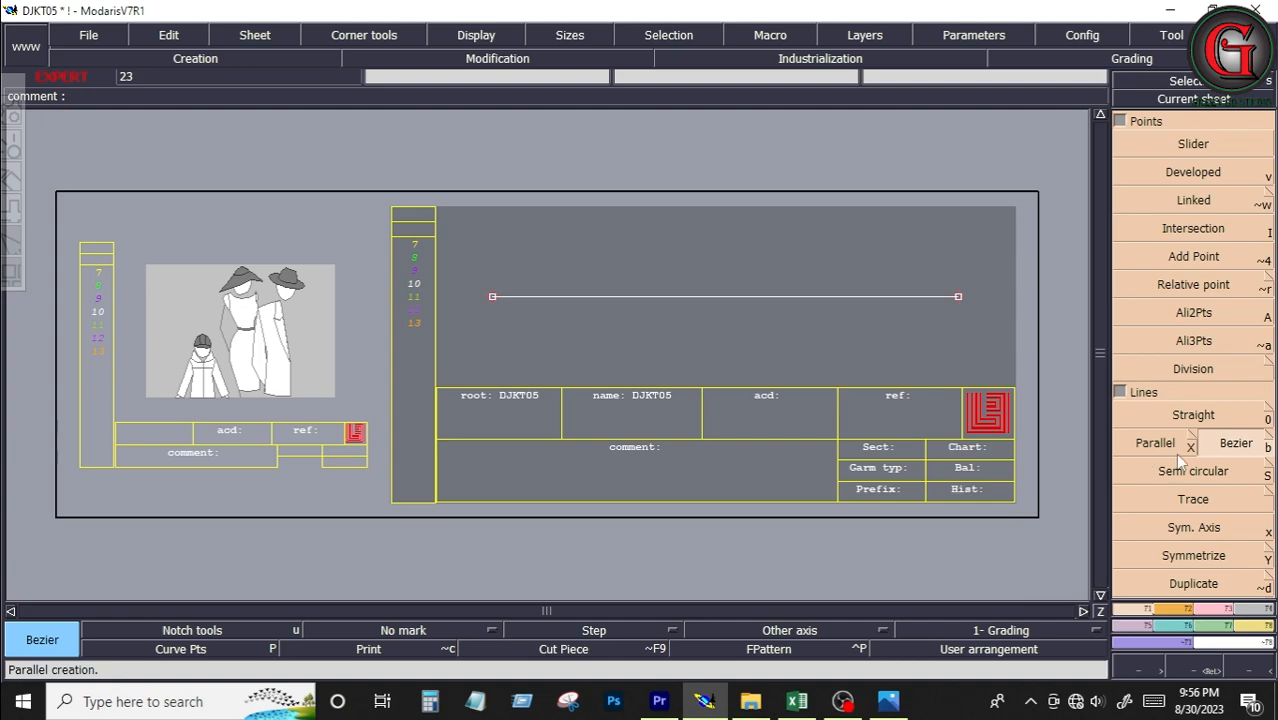
Step: Draw a vertical Bezier line 2.625 inches long upward from the right end of the horizontal line for half the neck width
left_click(1230, 443)
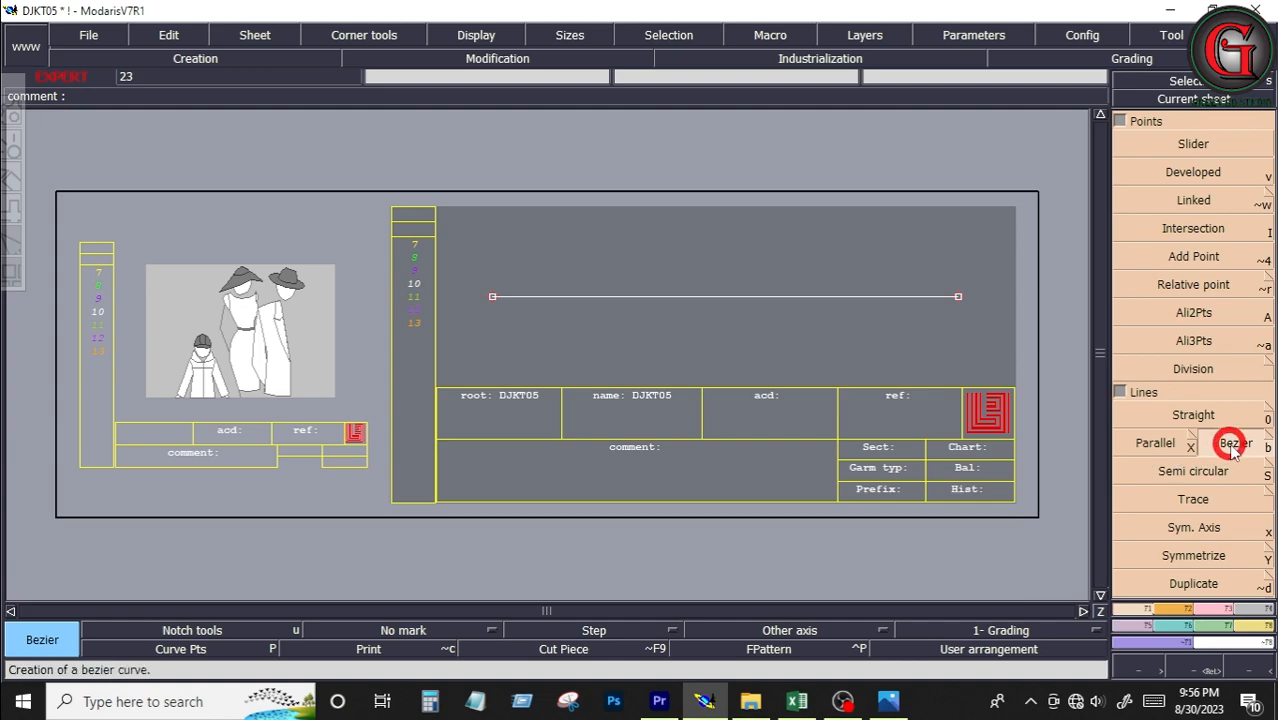
left_click(958, 297)
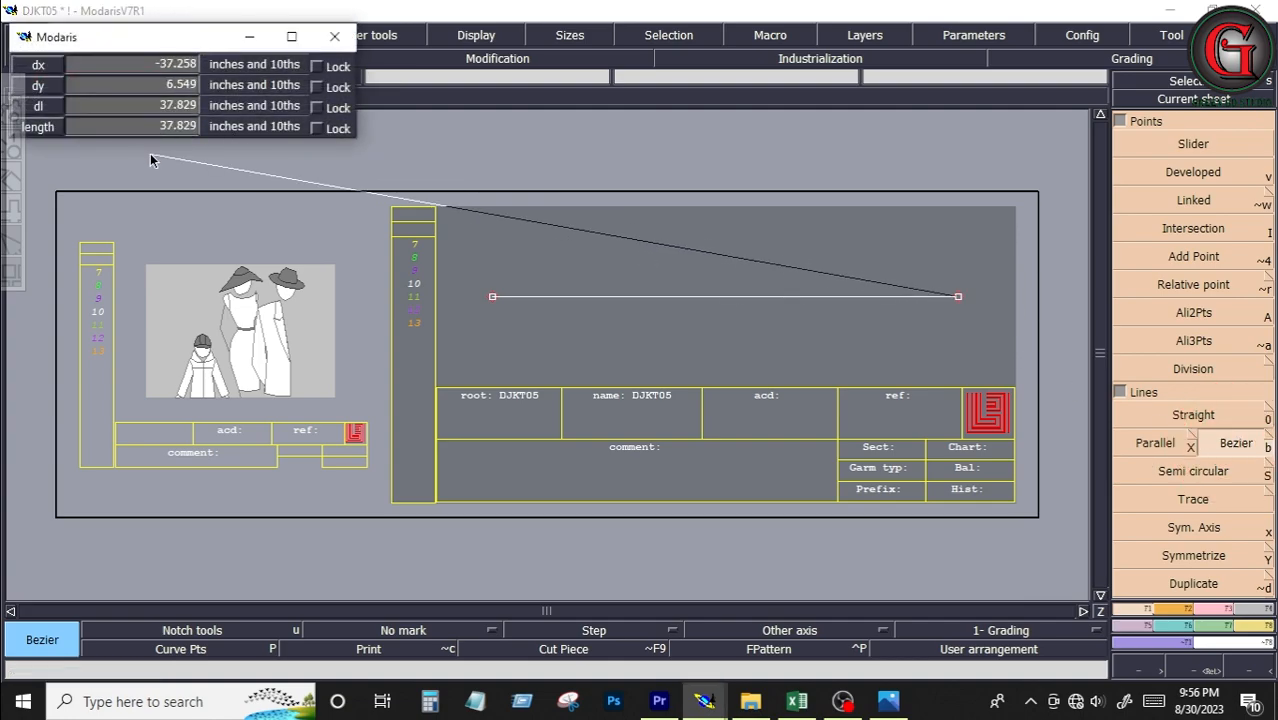
left_click(95, 106)
type("21.50")
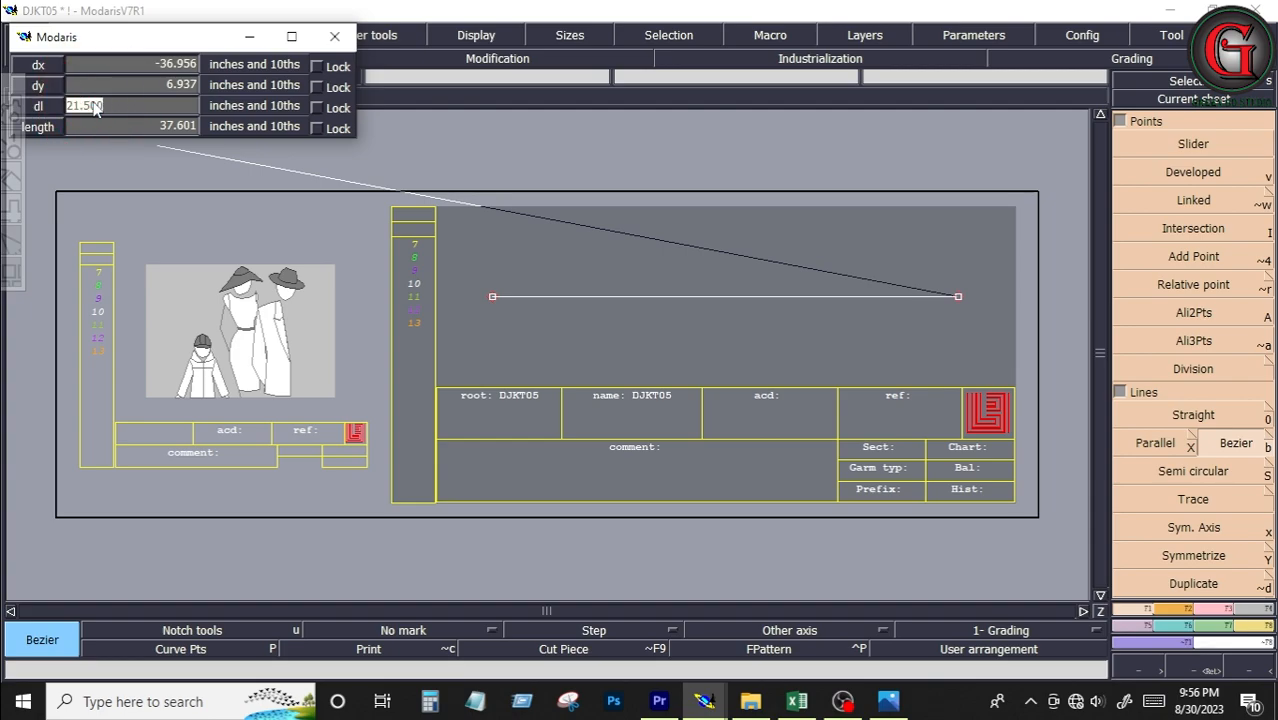
type("2.625")
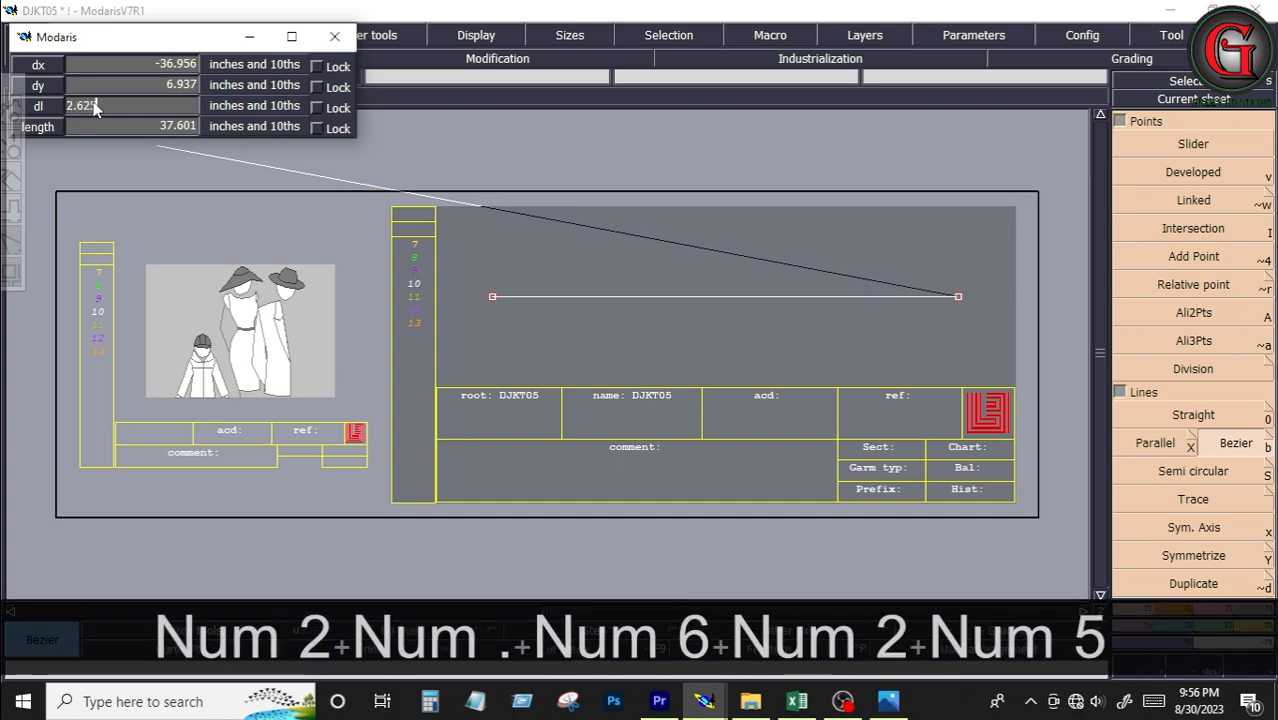
key("Return")
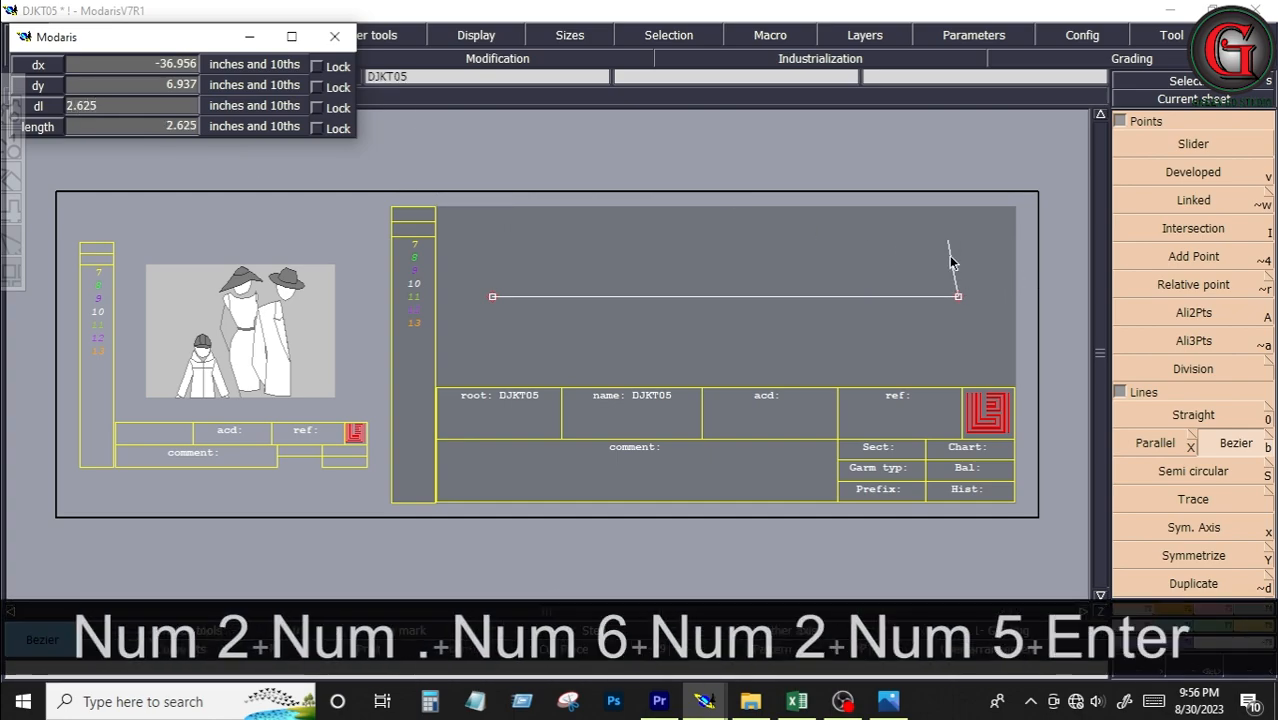
left_click(956, 259)
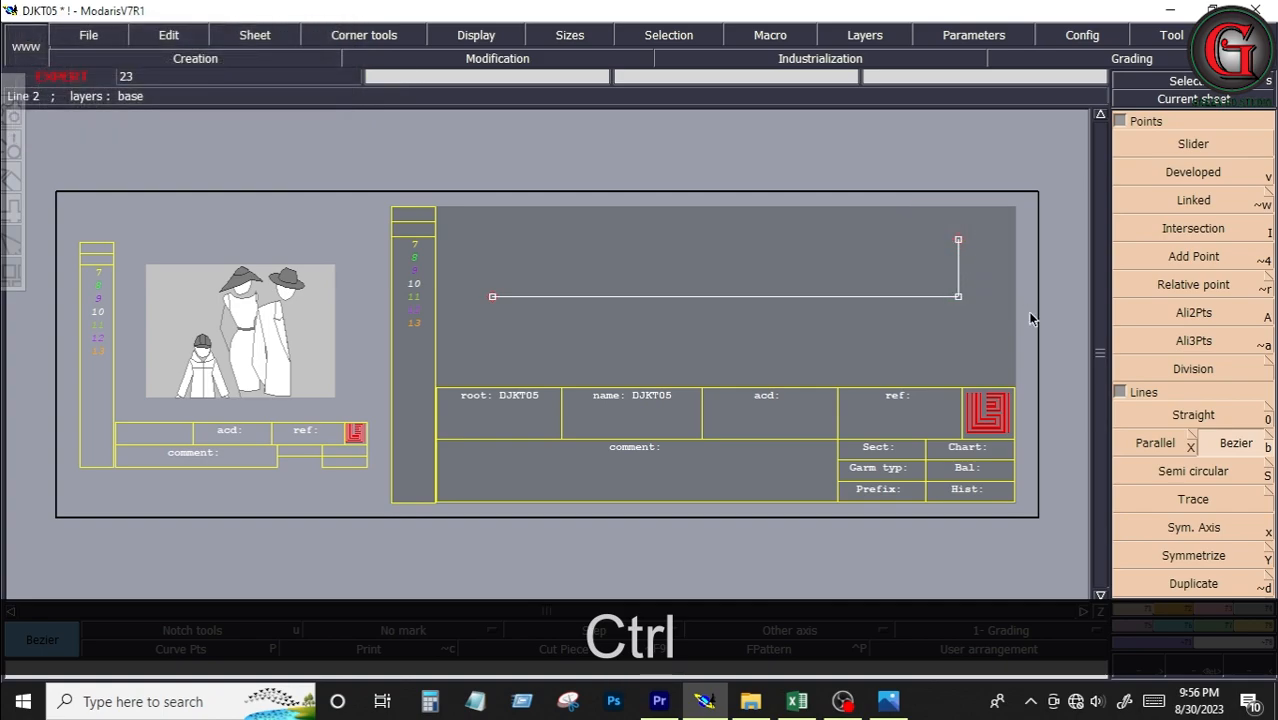
Step: Add a developed point on the horizontal line, 0.75 inch from its right end
left_click(1190, 167)
left_click(954, 302)
left_click(956, 299)
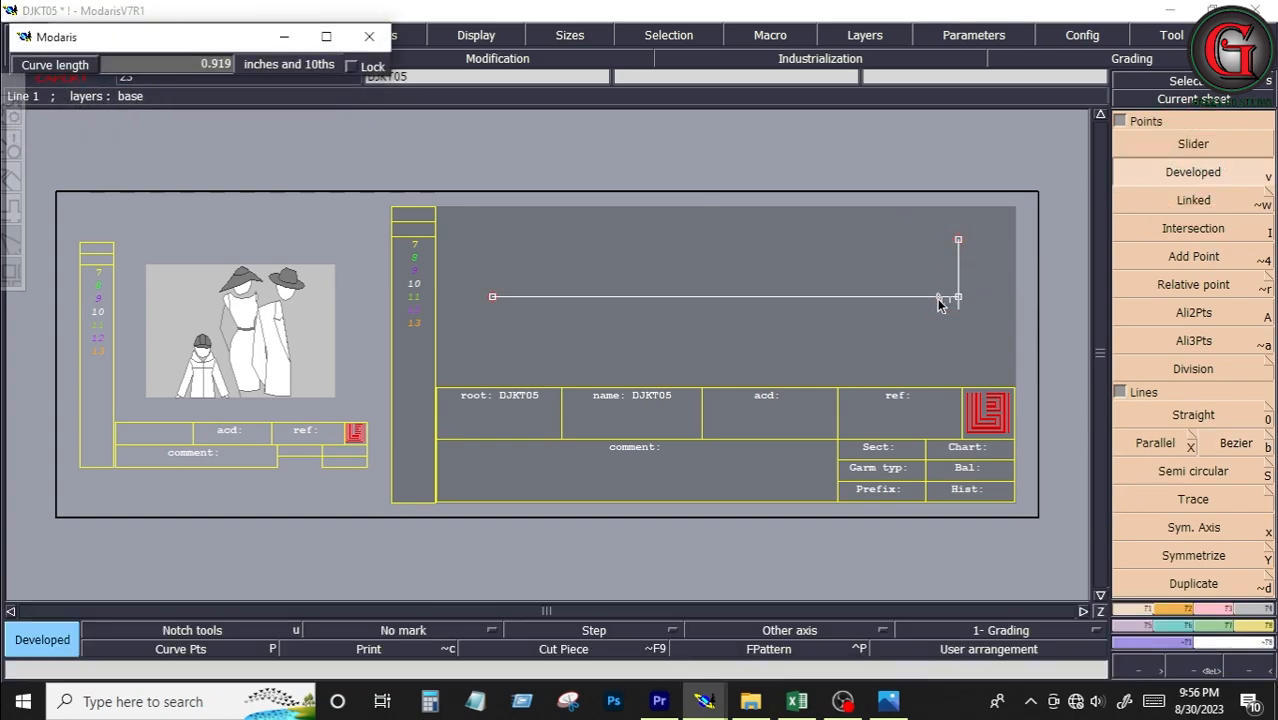
key("Down")
type(".75")
key("Return")
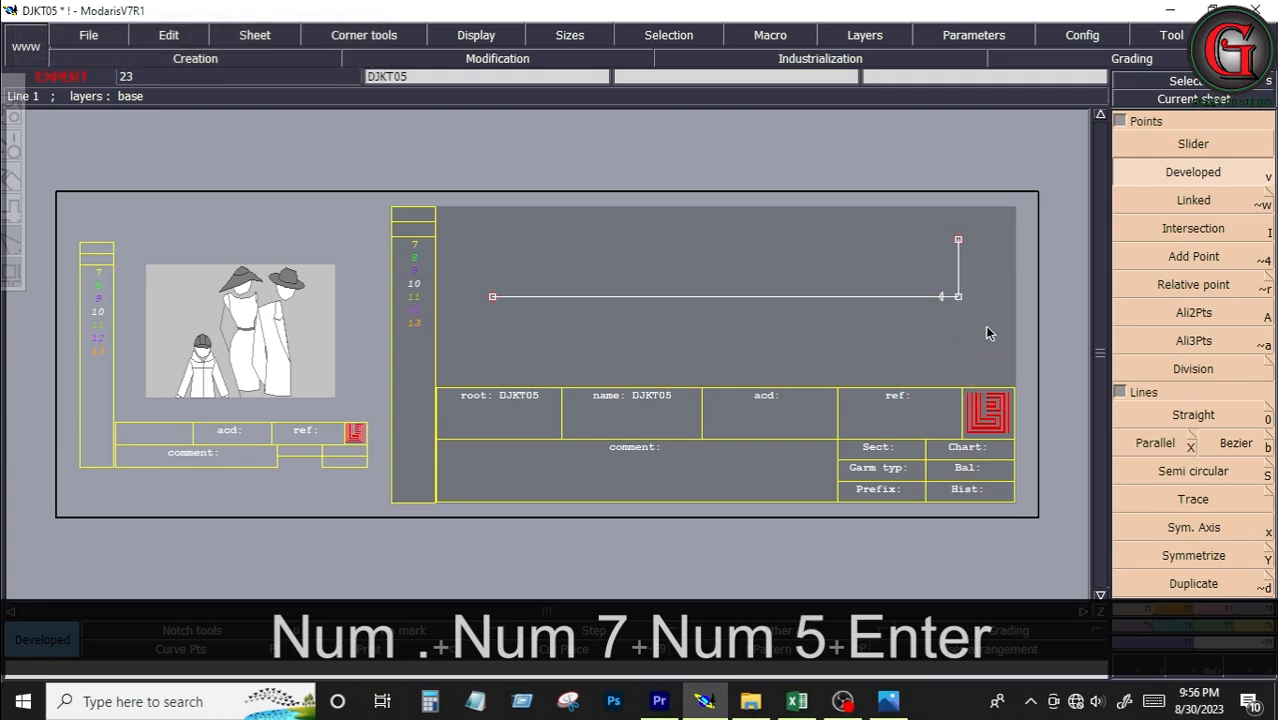
Step: Check the front neck drop in the Excel chart and mark it with a developed point about 2.5 inches from the horizontal line's right end
left_click(958, 297)
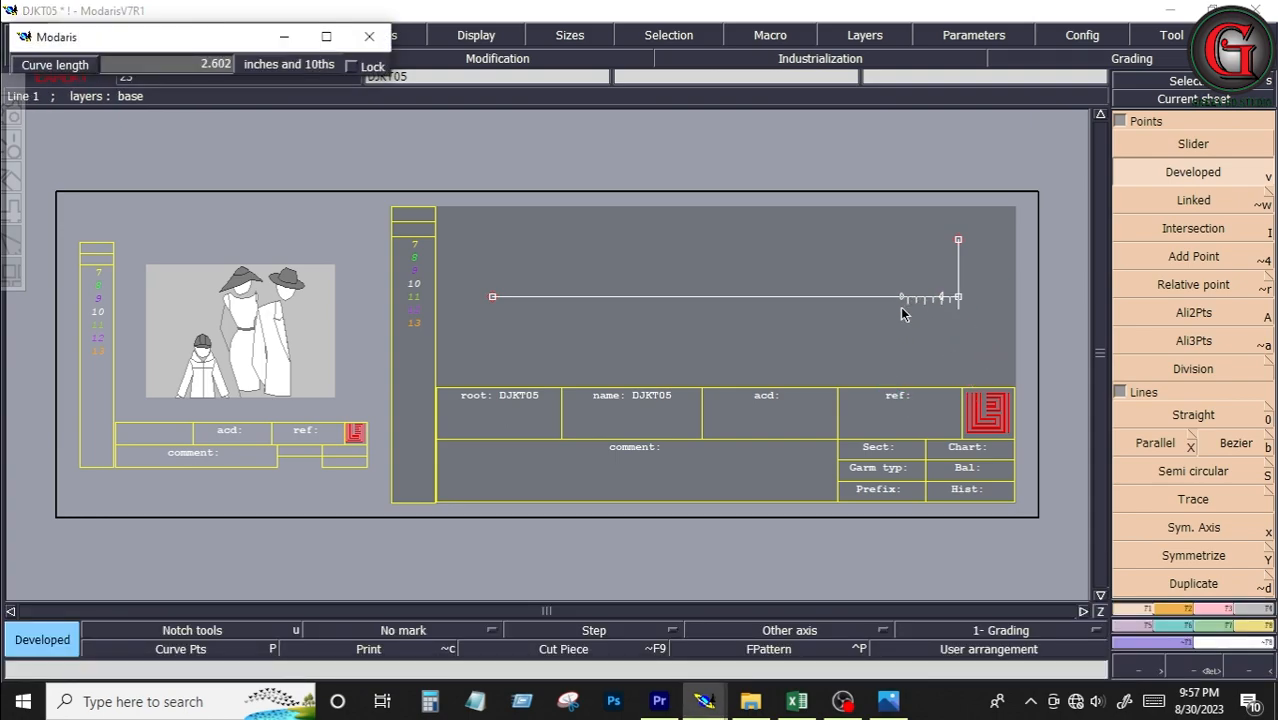
left_click(797, 701)
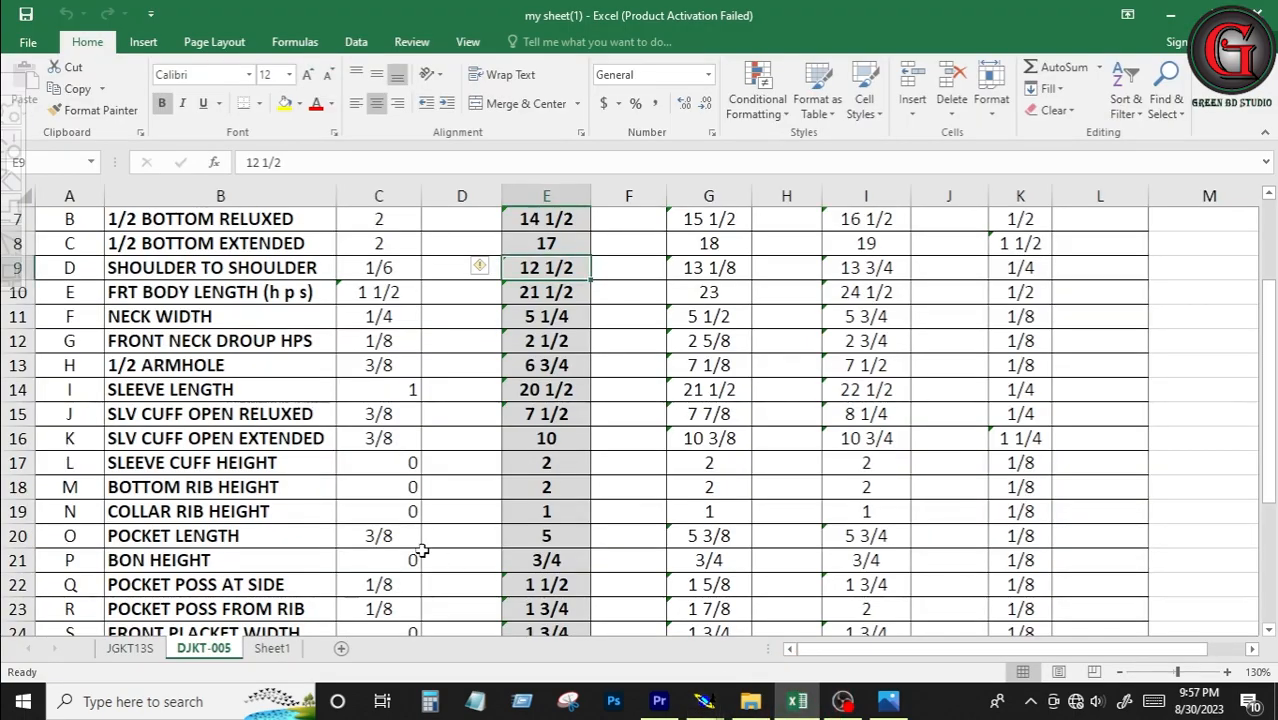
key("Down")
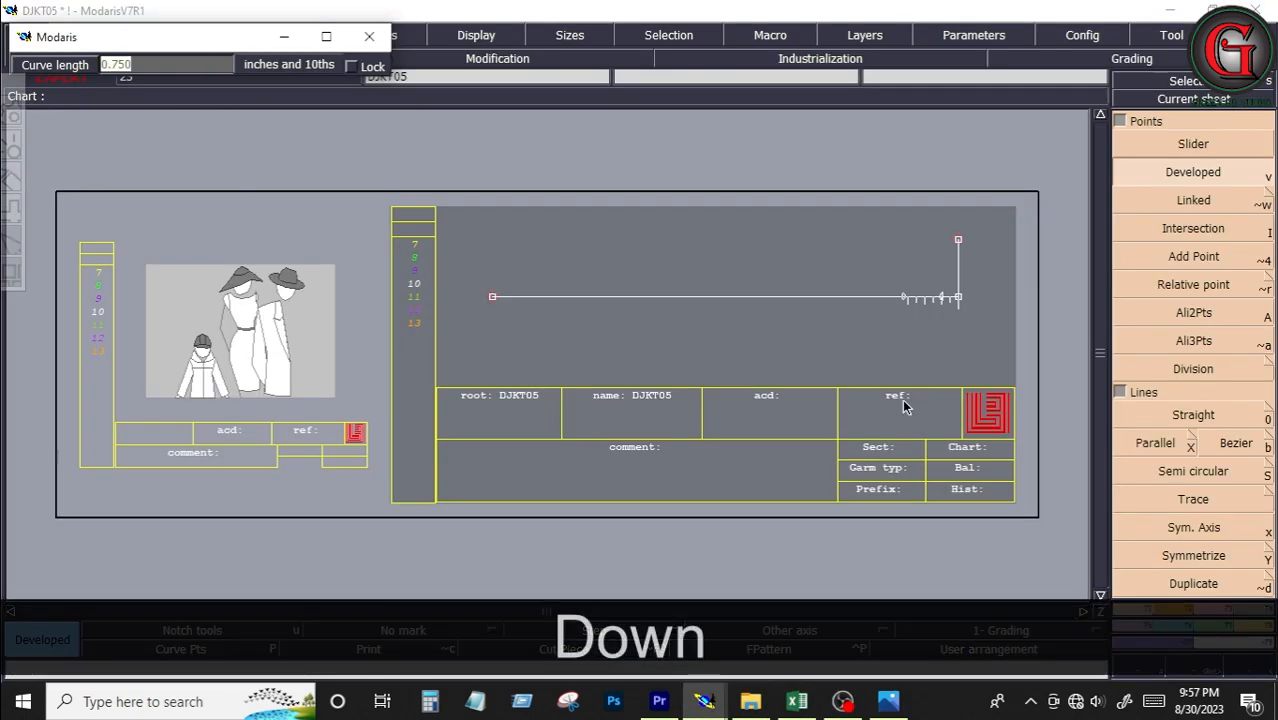
type(".2")
key("Return")
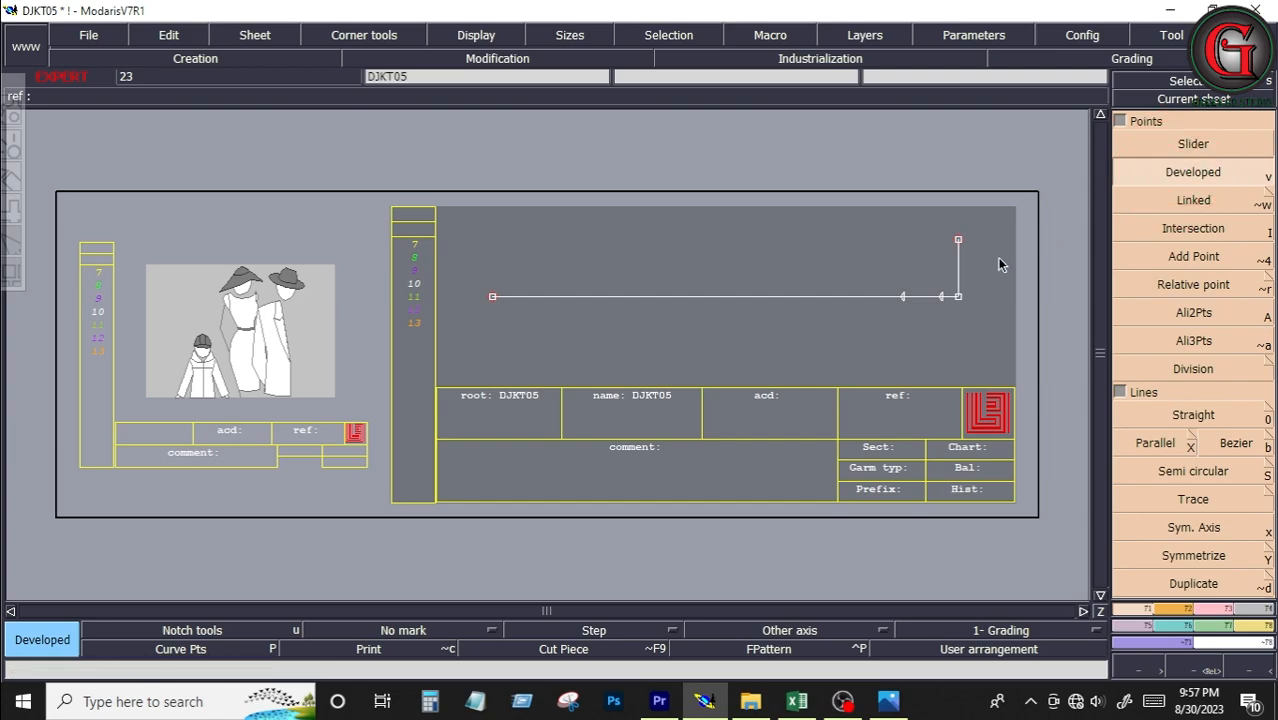
Step: Add a developed point on the horizontal line at 1.25 inches from its right end, between the two existing marks
left_click(931, 298)
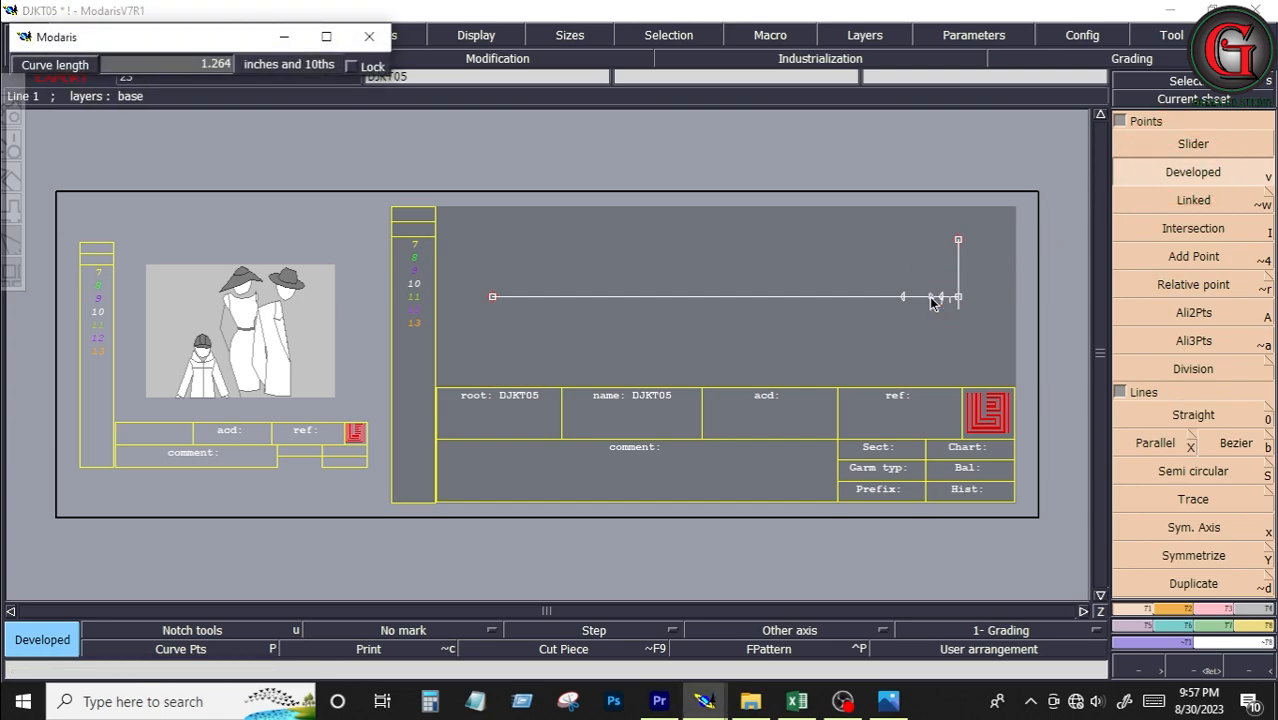
key("Down")
type("1.25")
key("Return")
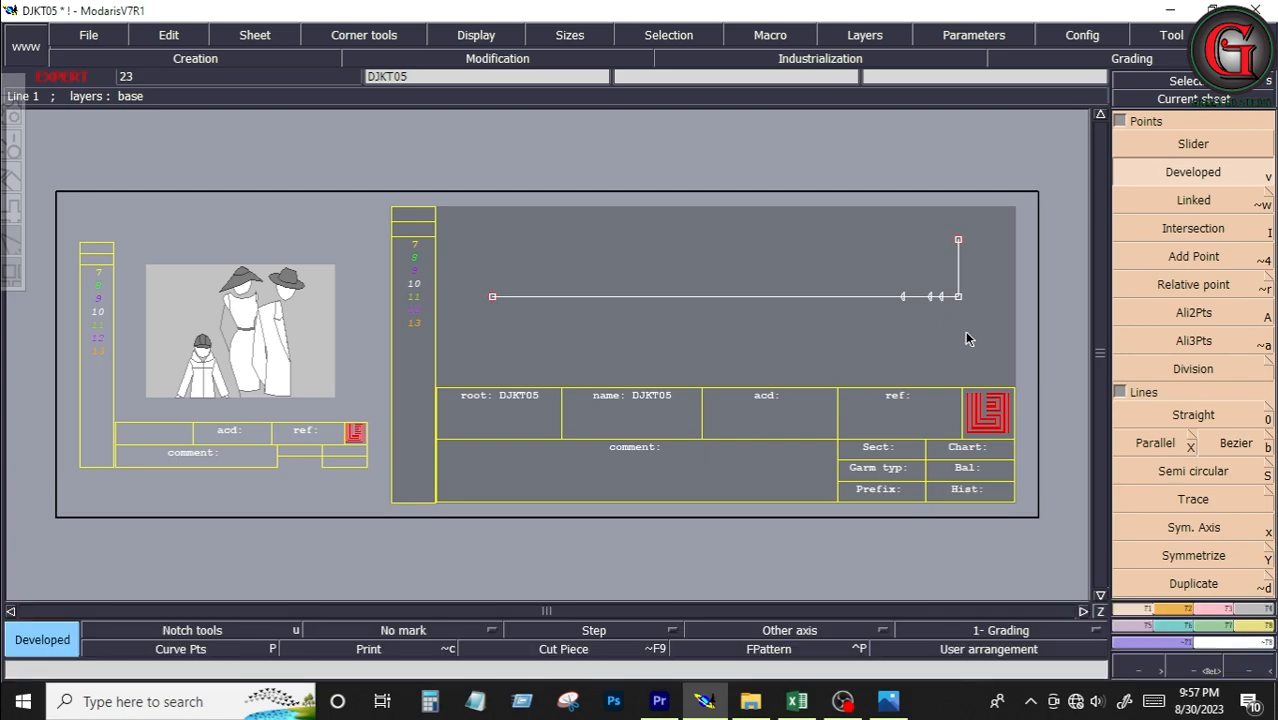
Step: Insert the three developed marks into the horizontal line as curve points
left_click(1213, 612)
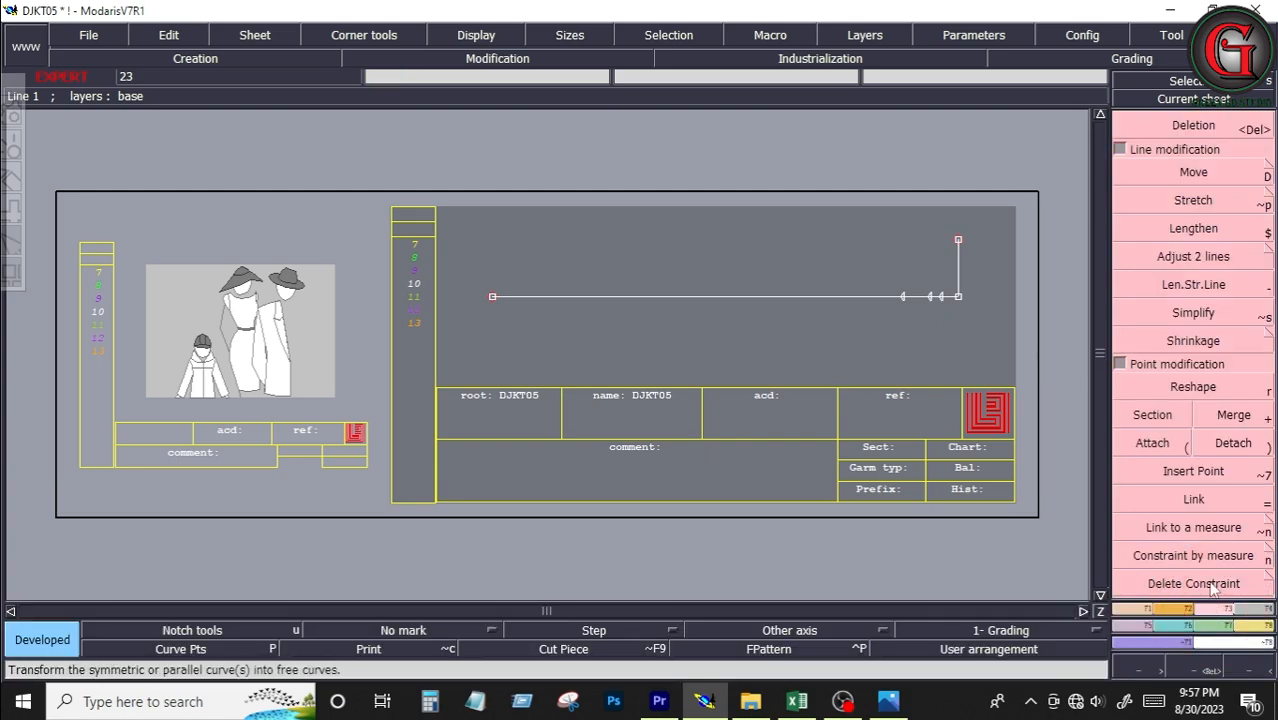
left_click(1193, 470)
left_click(941, 296)
left_click(906, 297)
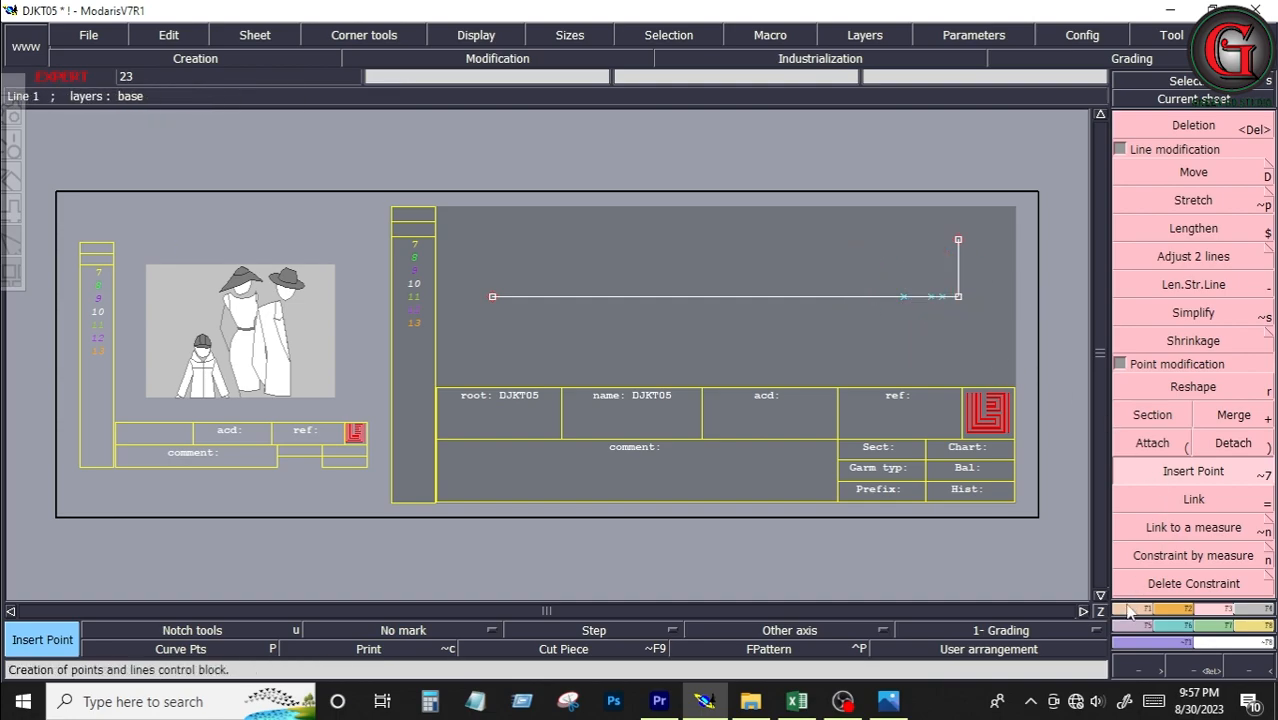
Step: Draw a vertical Bezier line 6.25 inches long upward from the 1.25 inch point for half the shoulder width
left_click(1173, 609)
left_click(1245, 445)
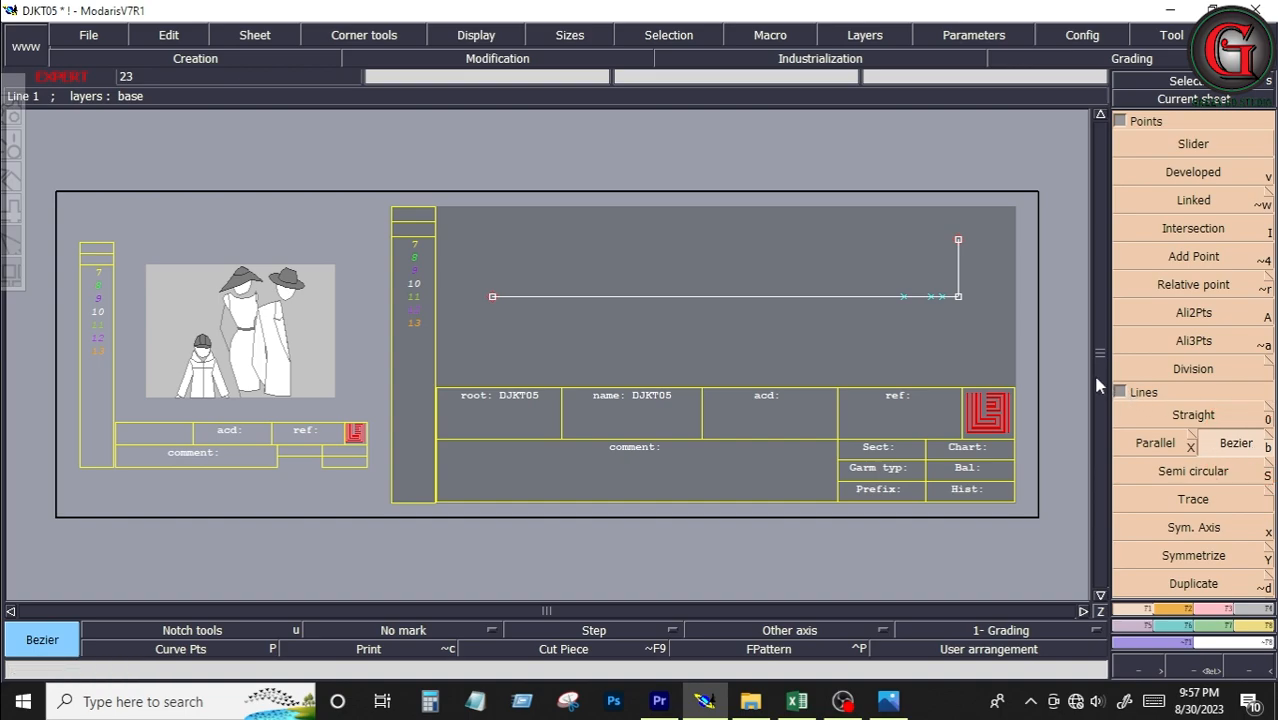
left_click(930, 300)
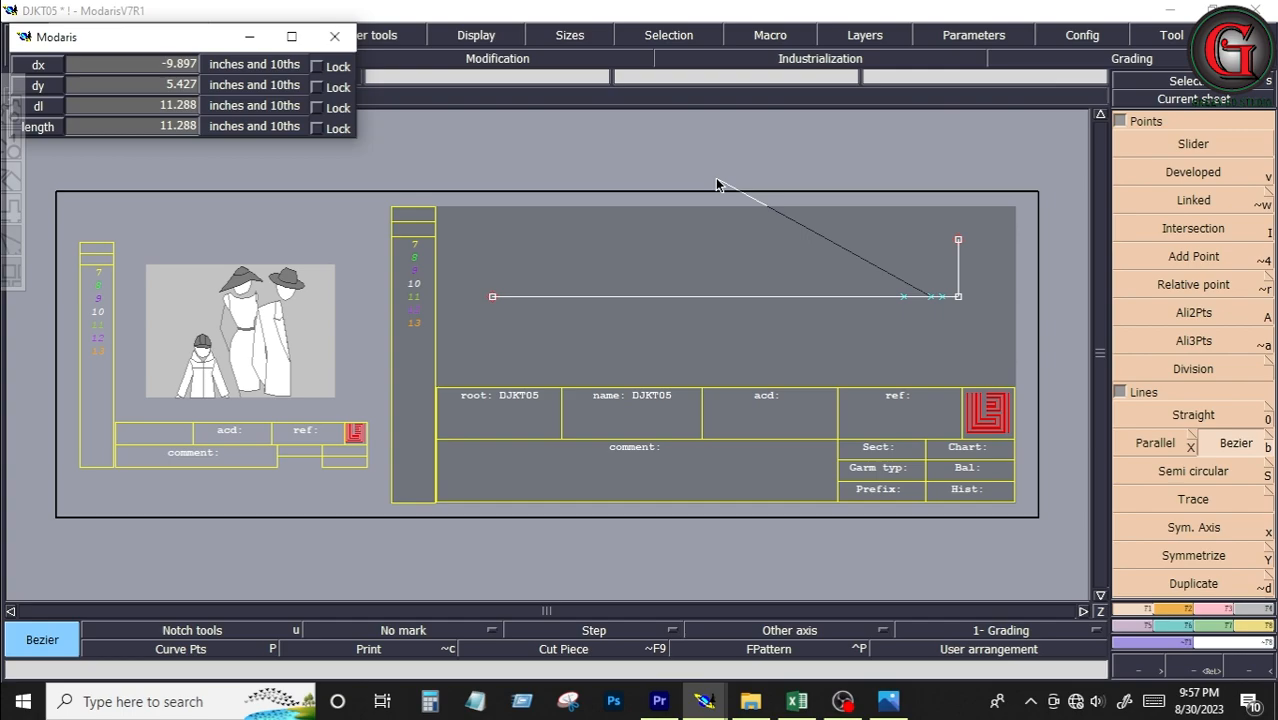
left_click(107, 108)
type("2.625")
type("6.25")
key("Return")
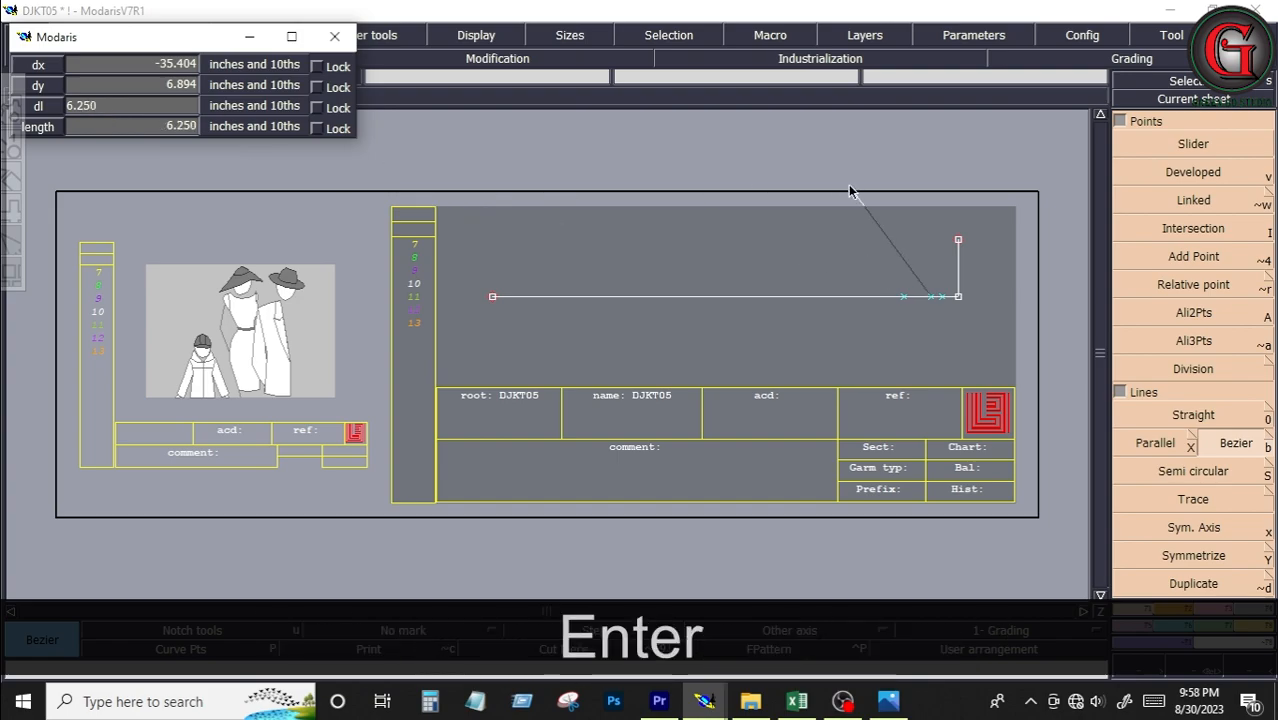
key("ctrl")
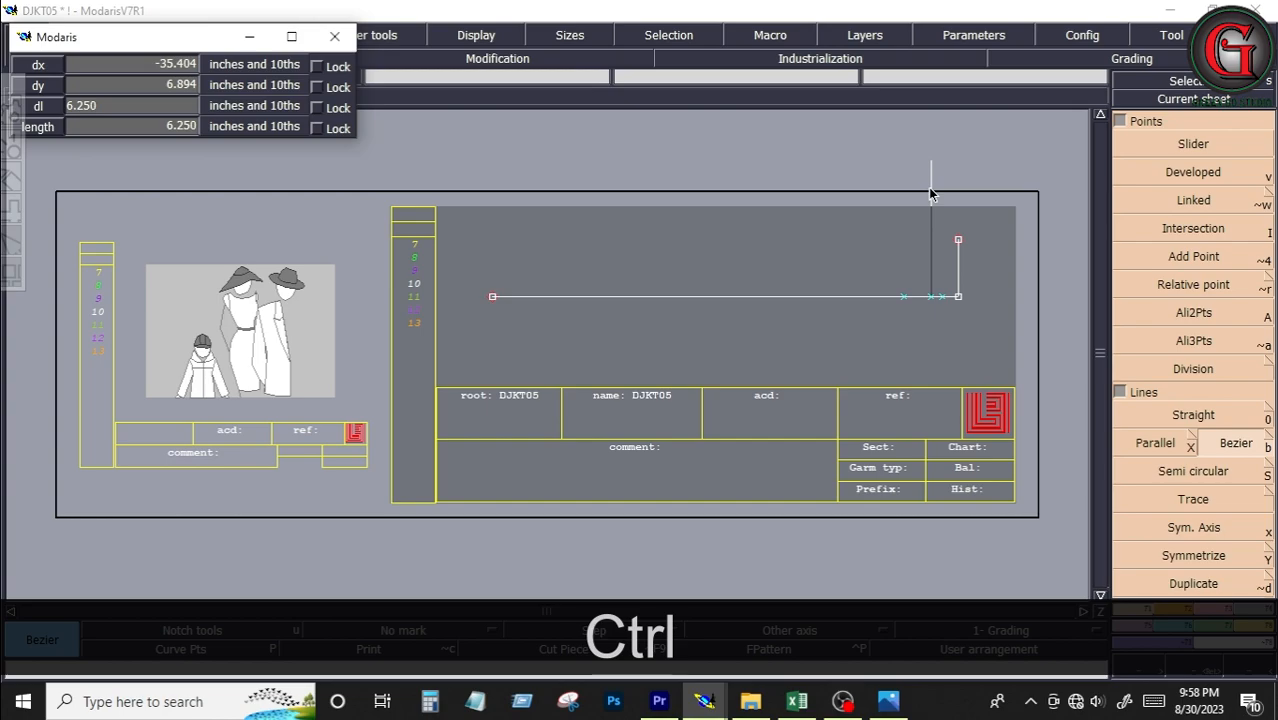
left_click(930, 193, "ctrl")
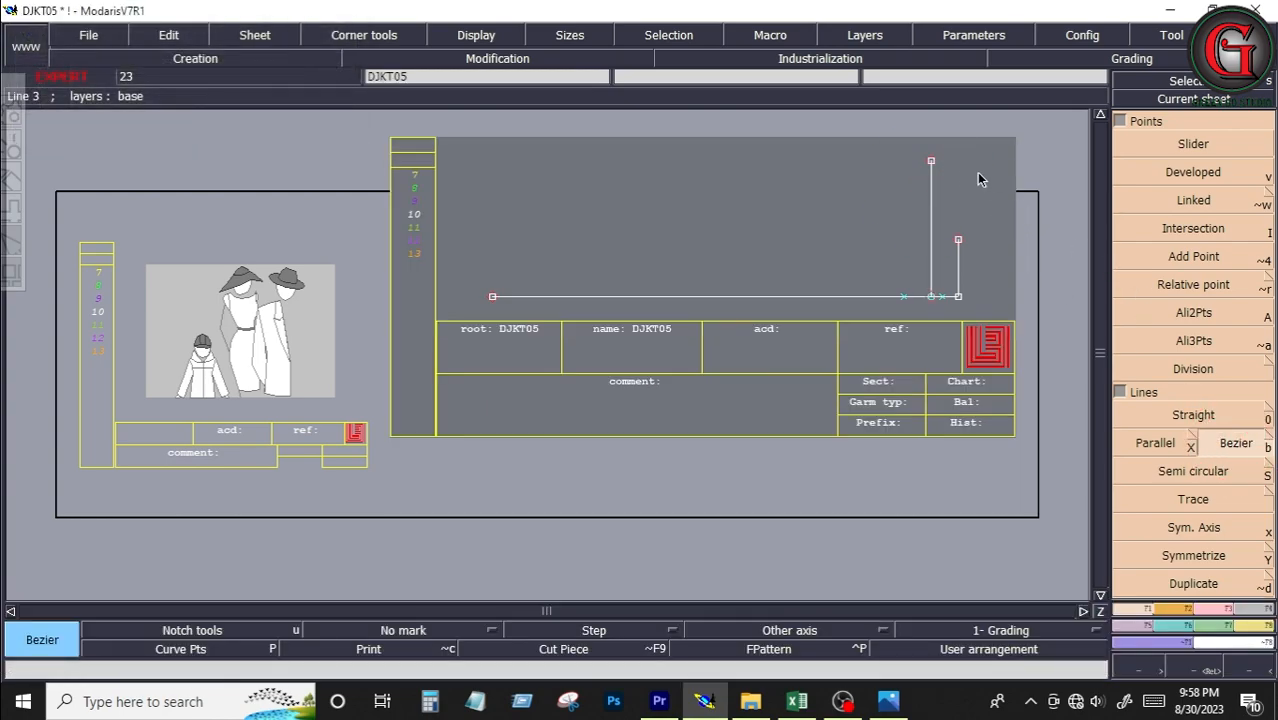
Step: Draw a straight Bezier shoulder line joining the tops of the two vertical lines, and delete the 6.25 inch vertical line
left_click(931, 161)
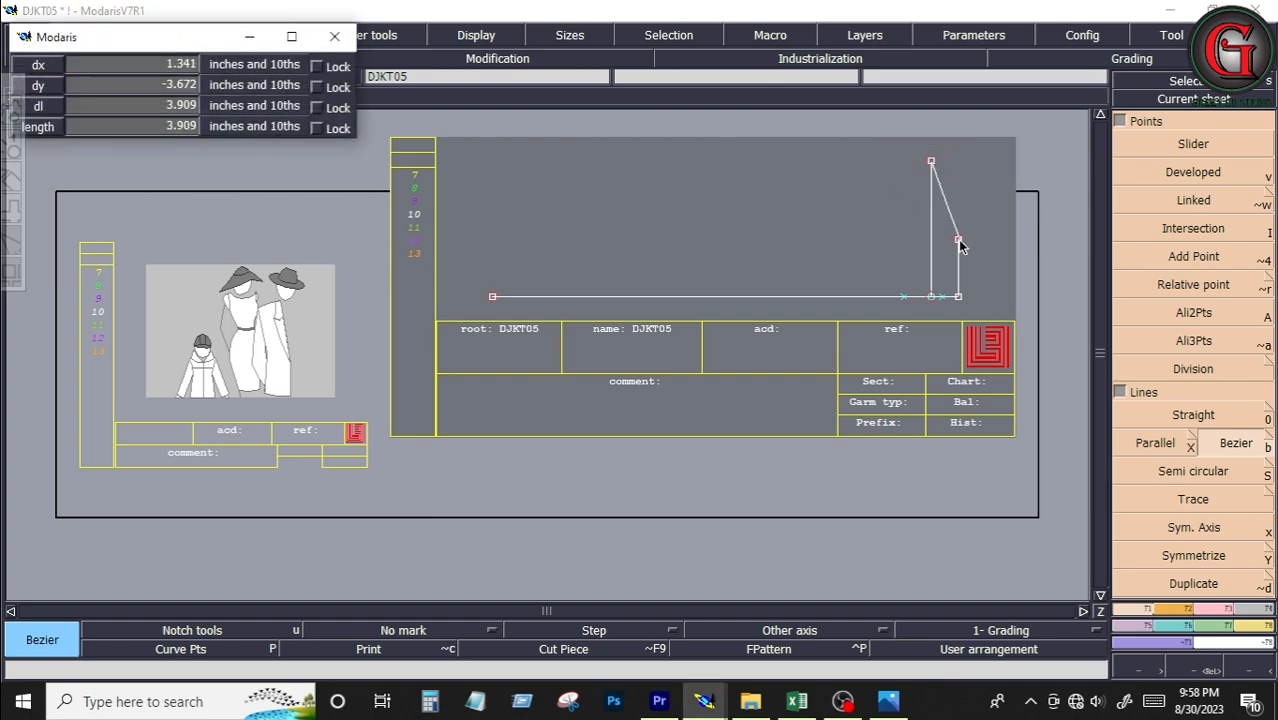
left_click(958, 241)
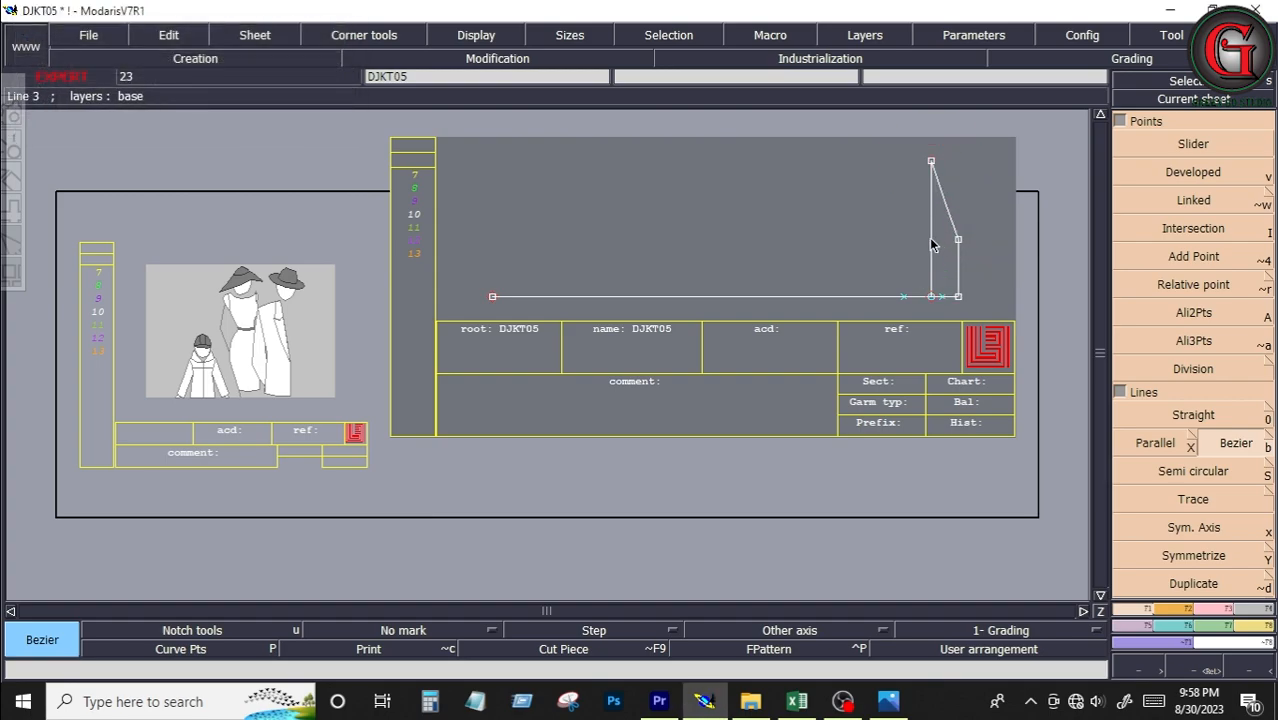
key("Delete")
left_click(930, 242)
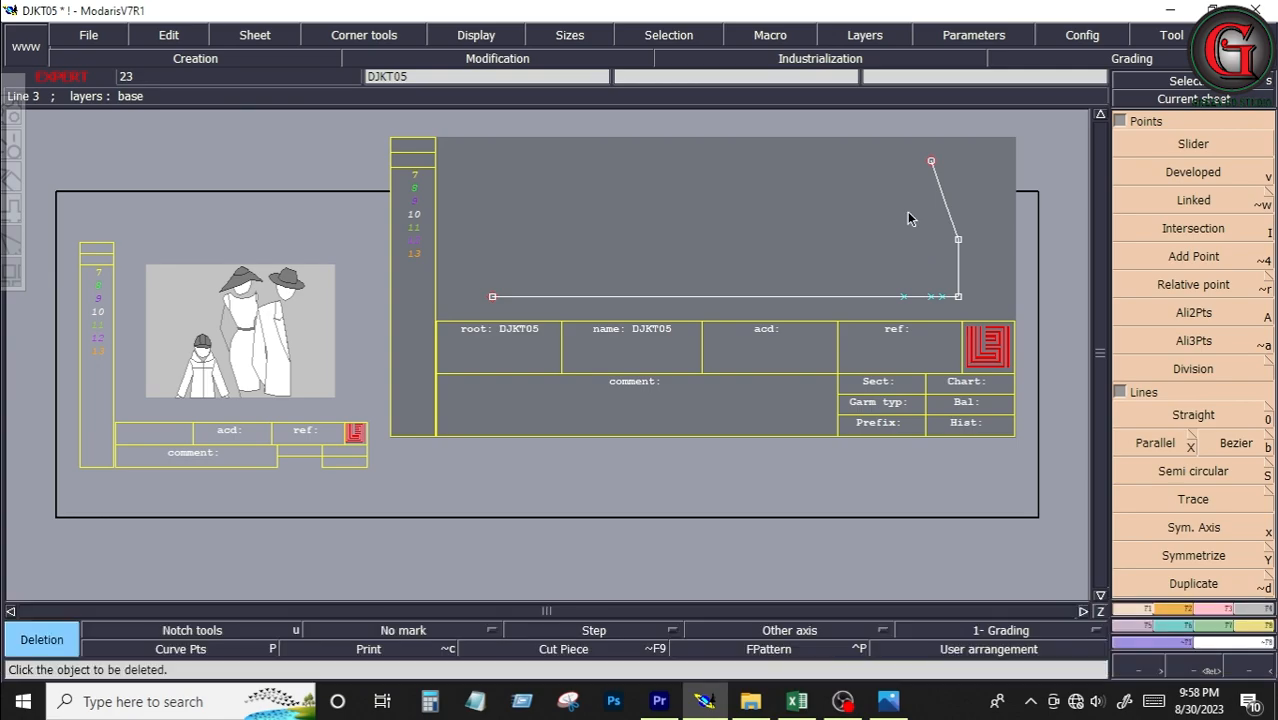
Step: Create two parallels of the sloping shoulder line, one on each side at 0.5 inch
key("Return")
left_click_drag(873, 137, 996, 318)
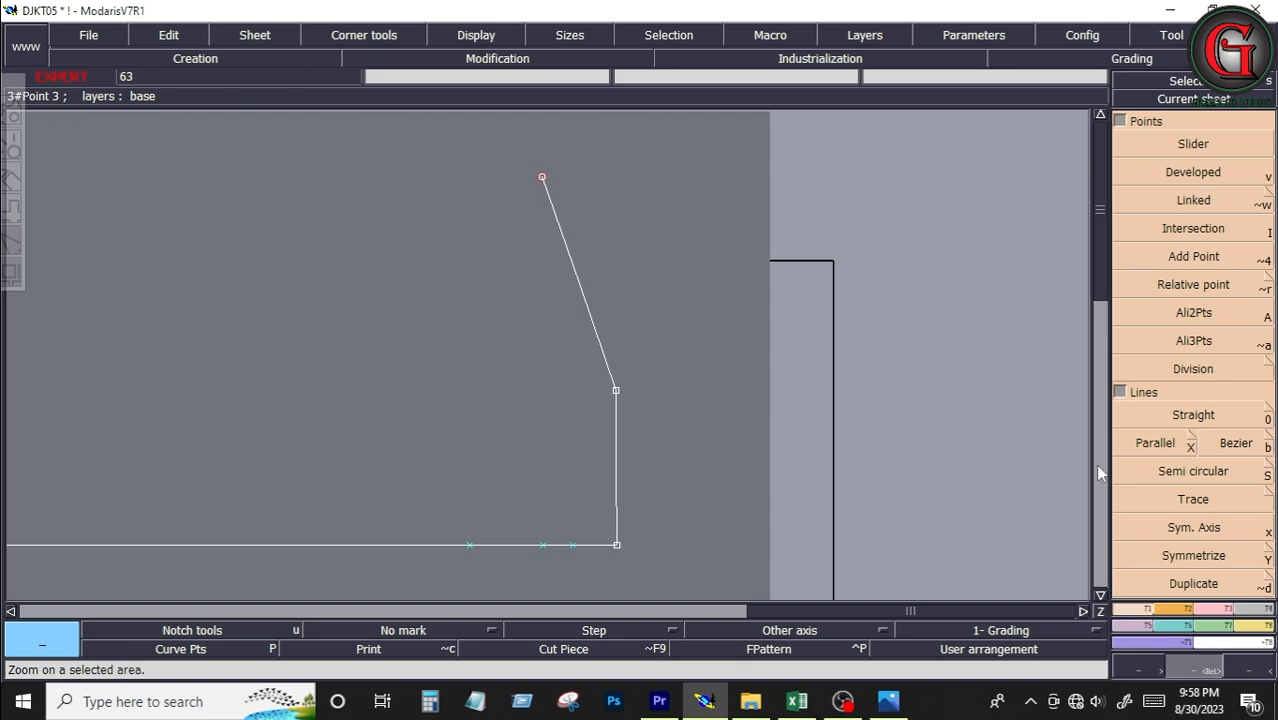
left_click(1150, 446)
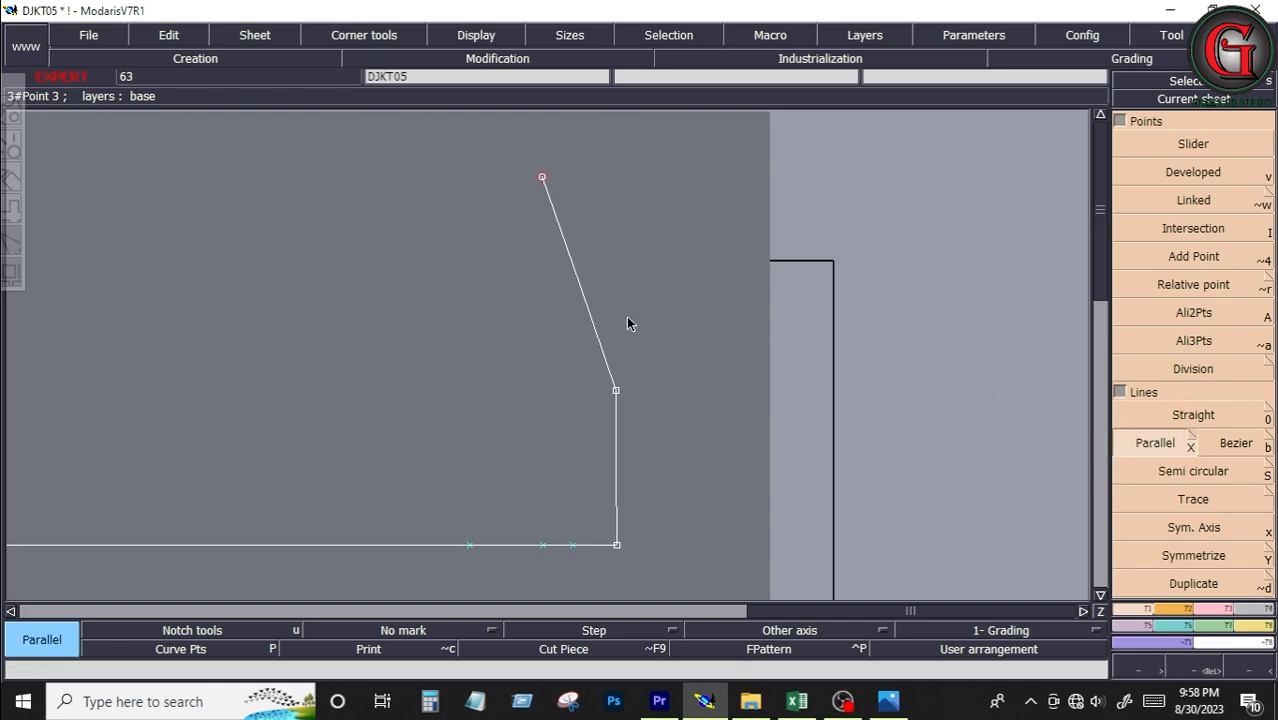
left_click(586, 304)
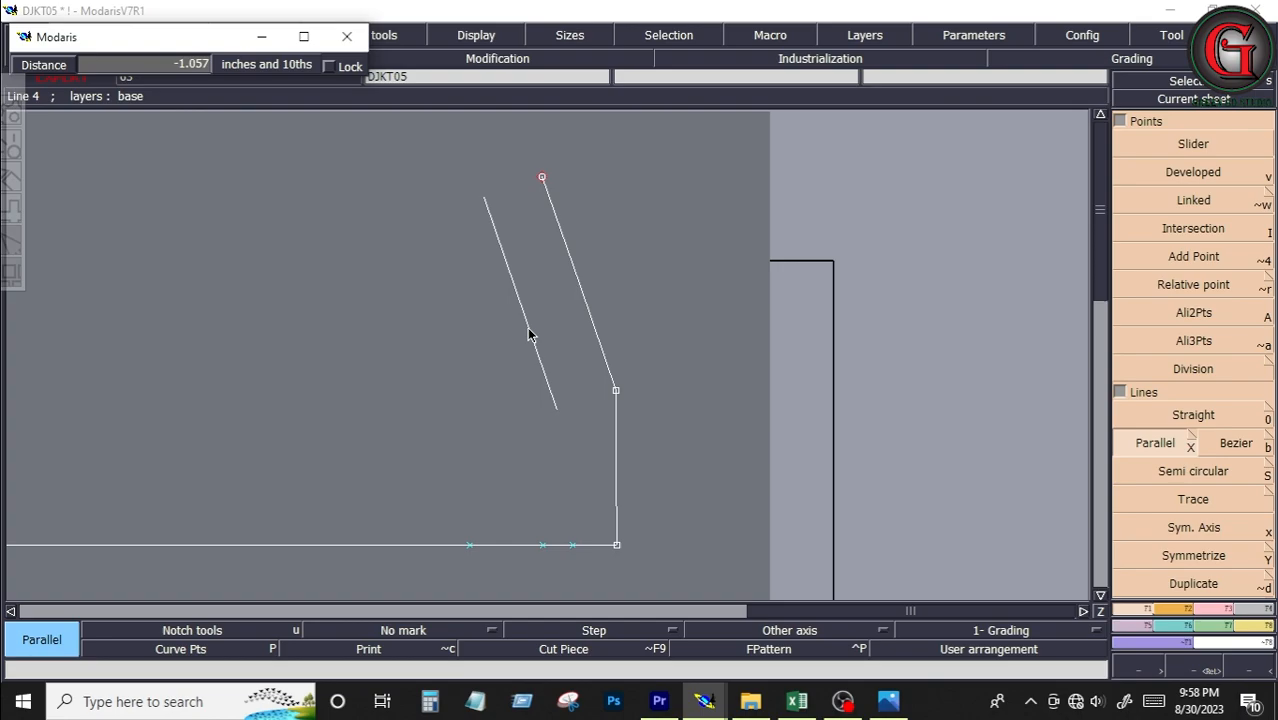
key("Down")
type("-.5")
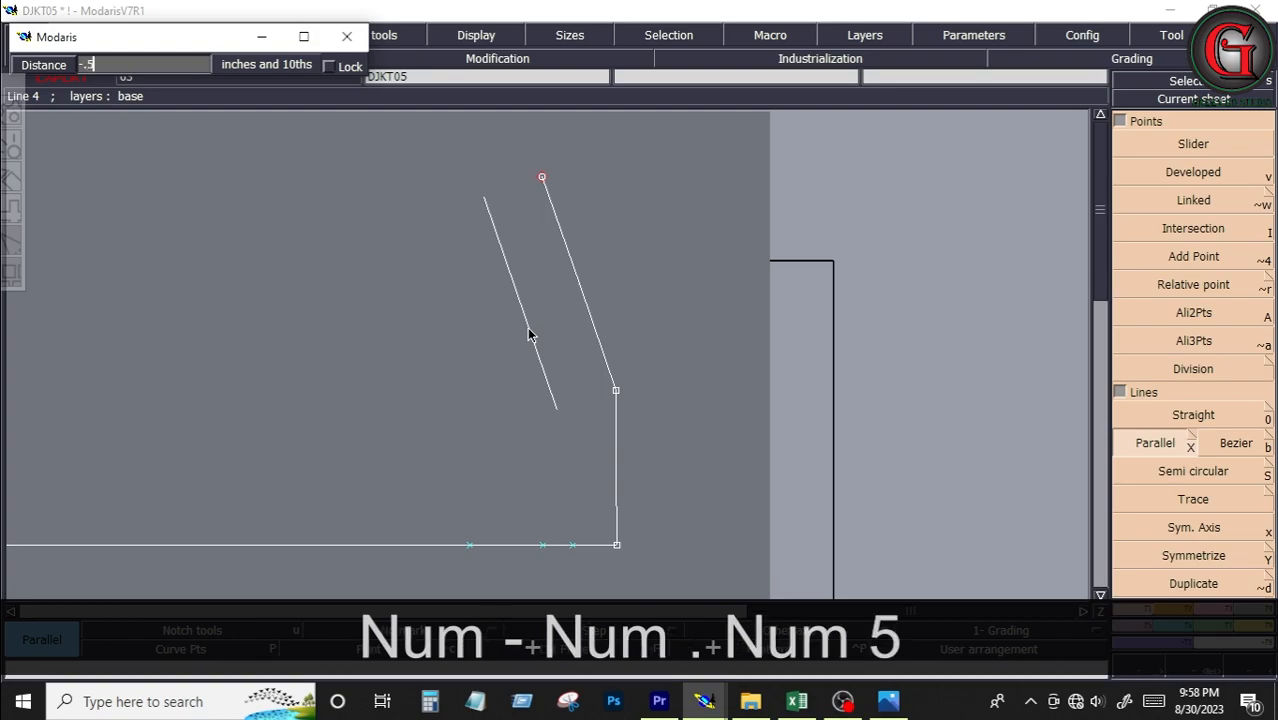
key("Down")
left_click(579, 294)
key("Down")
type(".5")
key("Return")
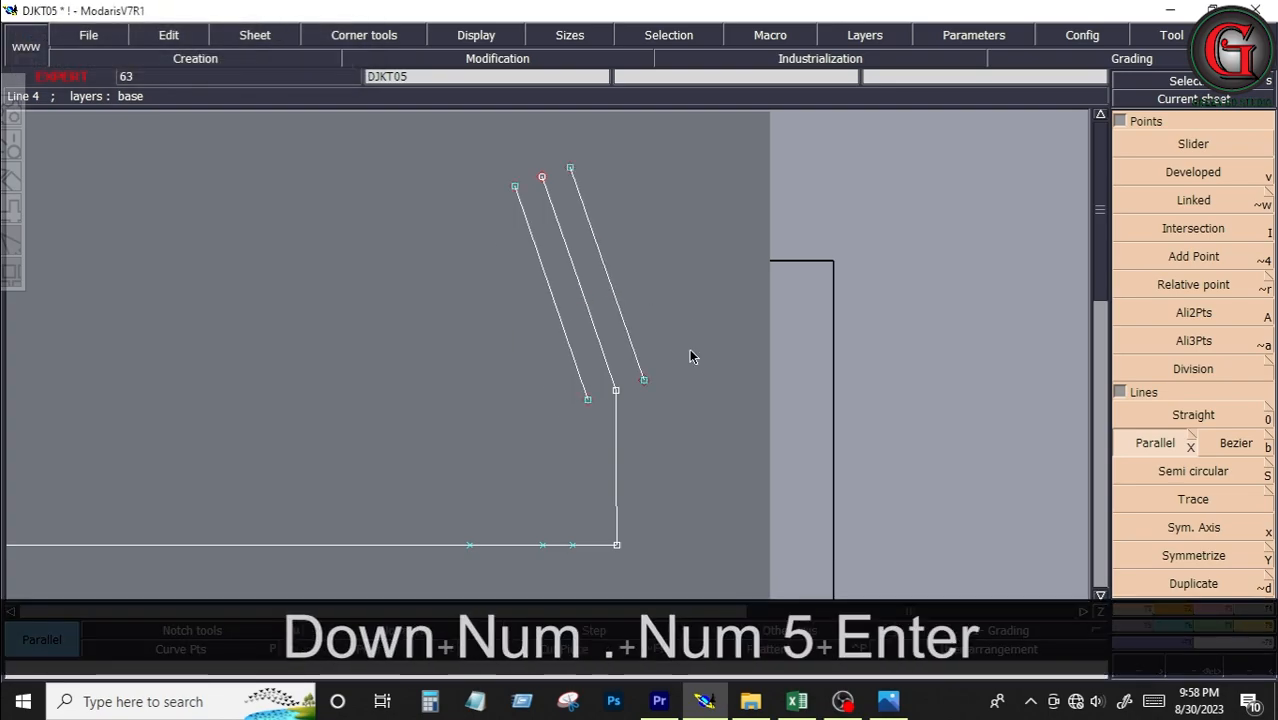
Step: Consult the size 10 measurements in the Excel chart, including half chest and half armhole, and return to Modaris
left_click(797, 702)
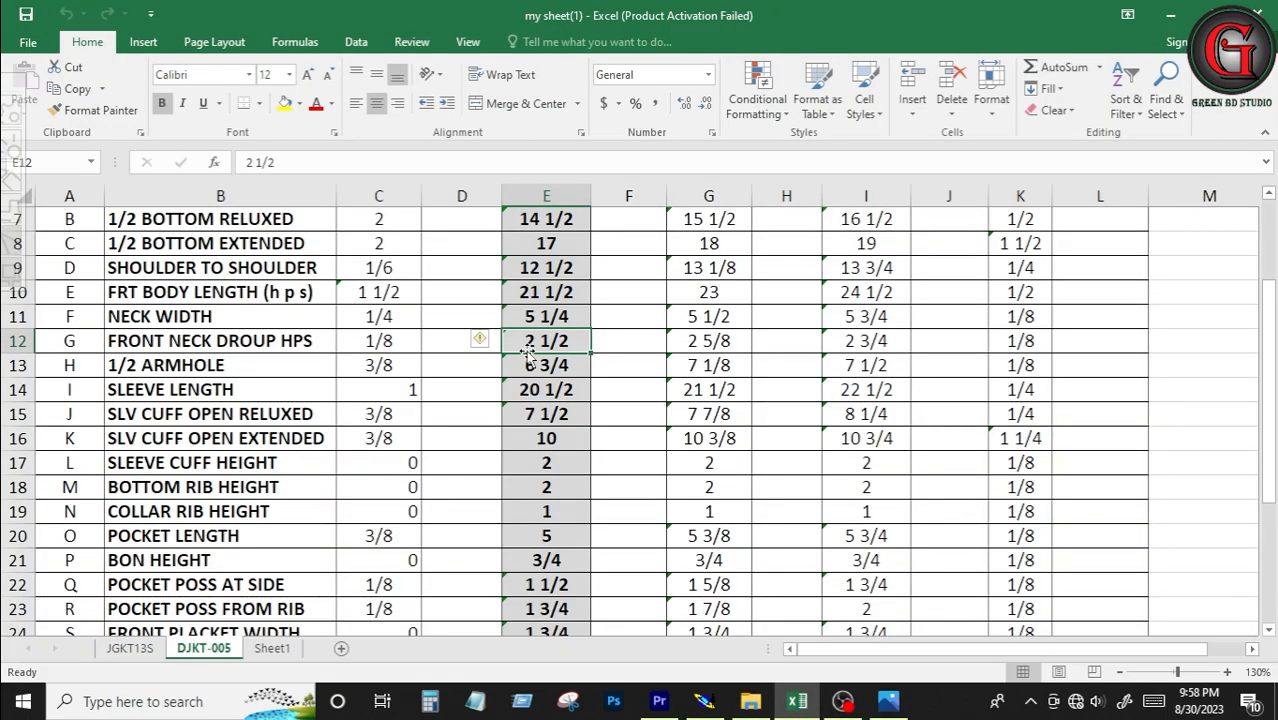
scroll(520, 348, "up", 2)
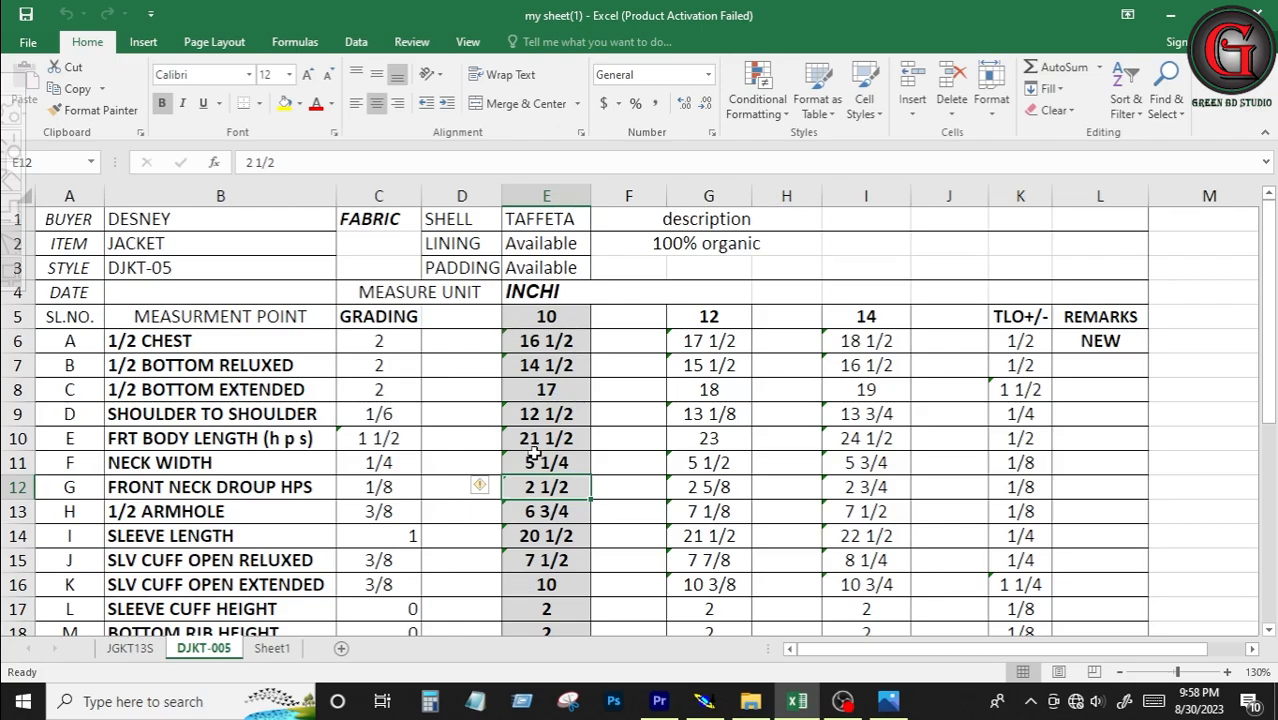
key("alt+Tab")
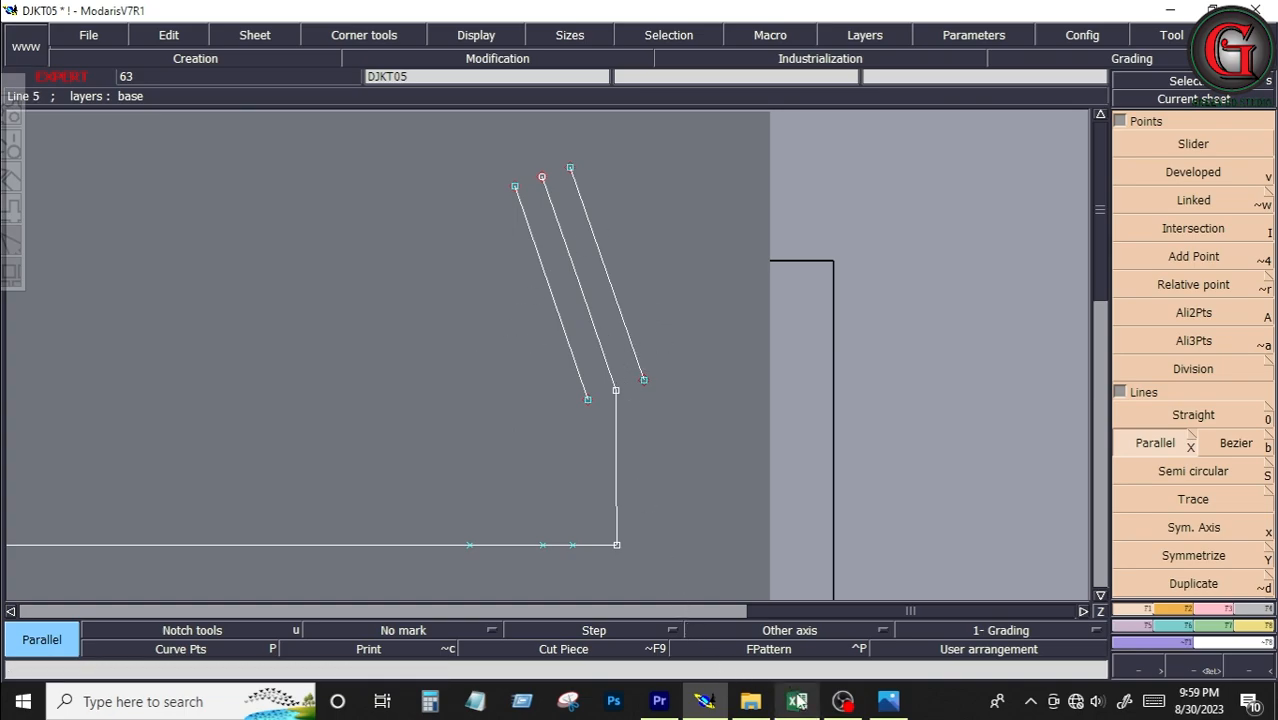
left_click(797, 703)
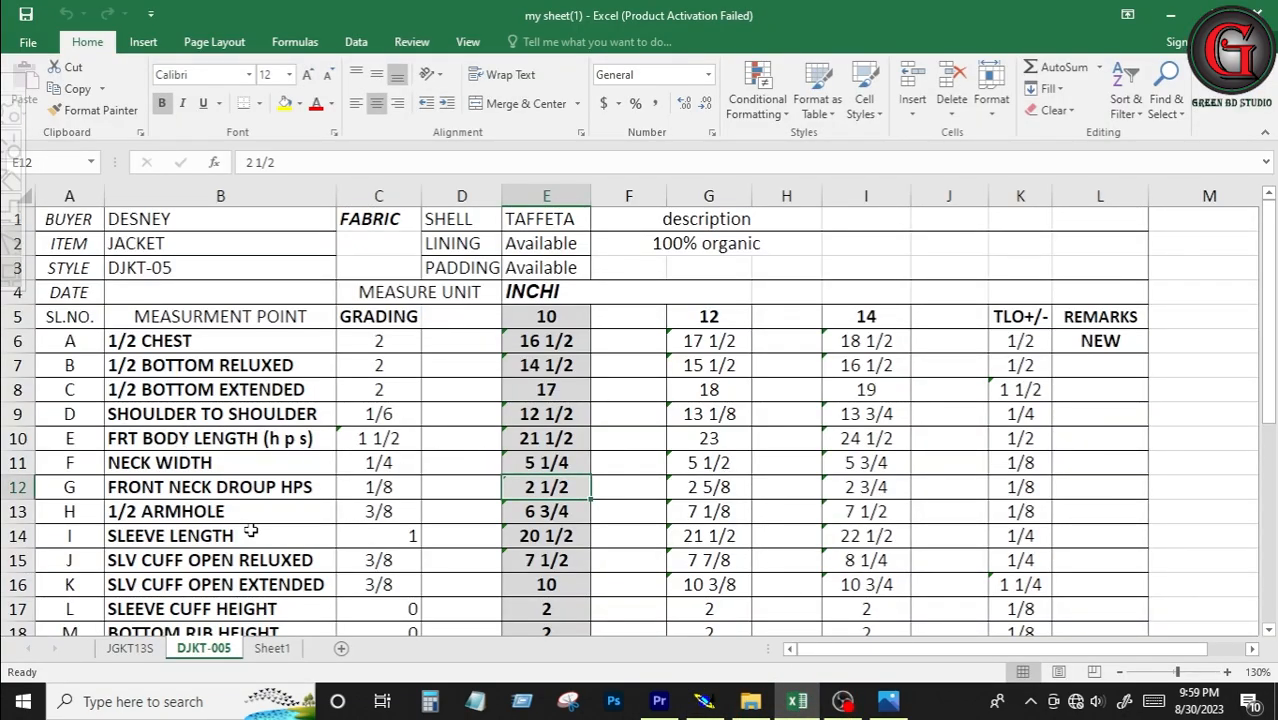
scroll(206, 499, "down", 1)
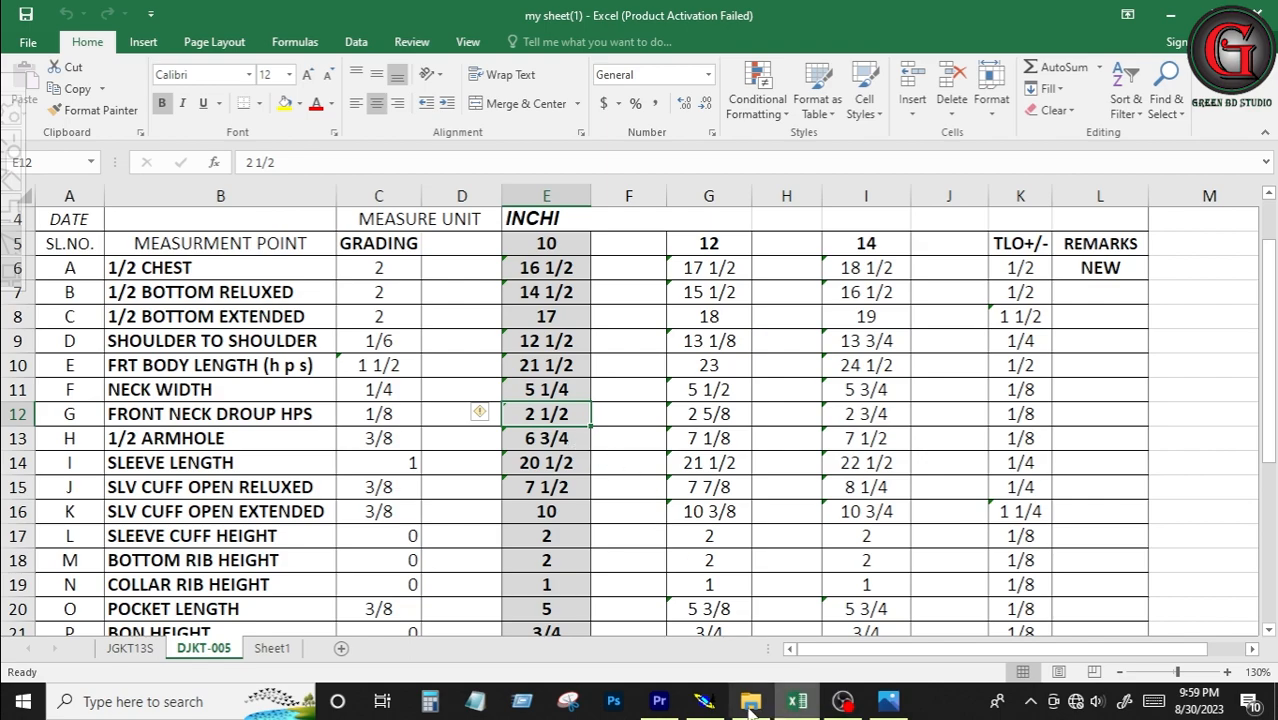
left_click(704, 701)
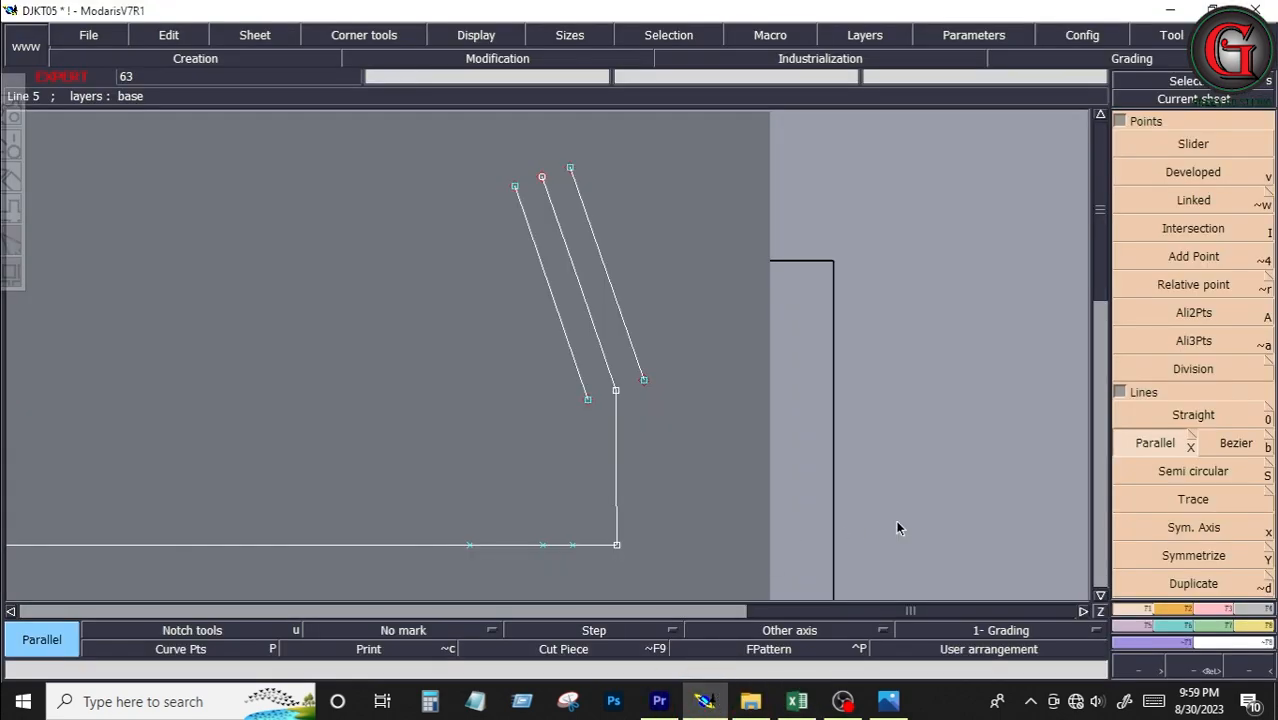
left_click(1236, 443)
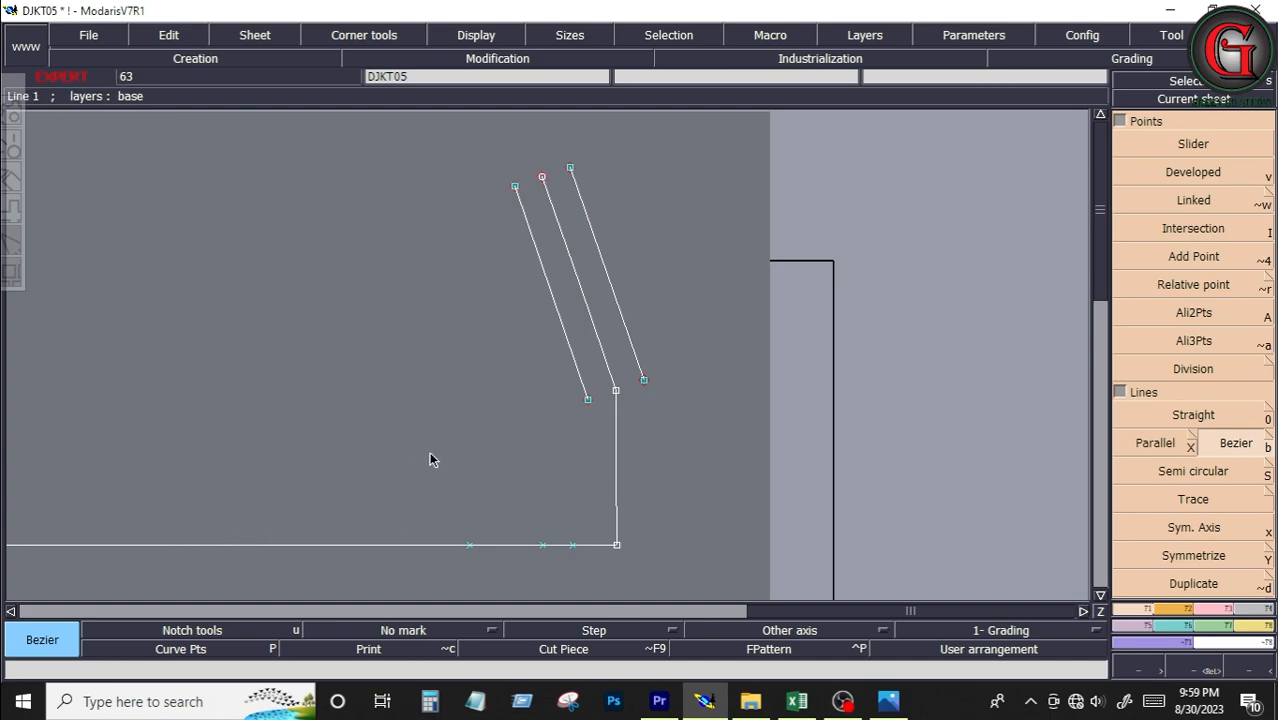
left_click(797, 701)
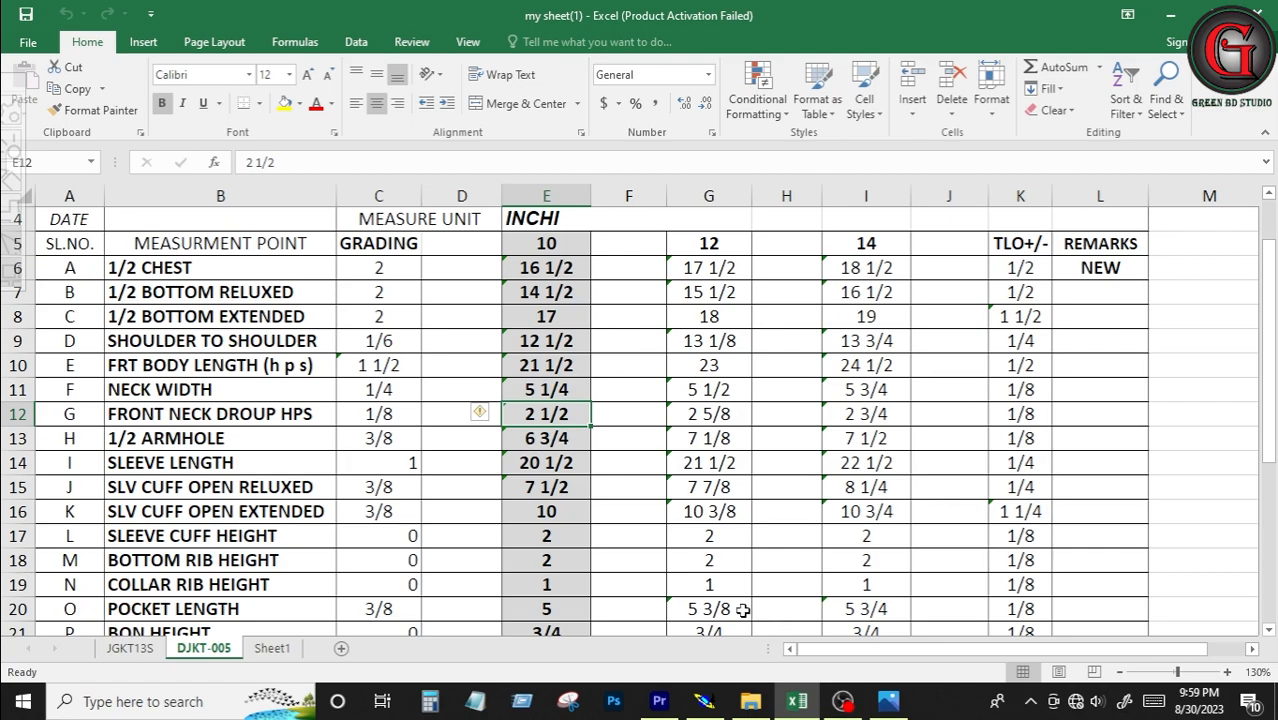
key("alt+Tab")
Step: Try a parallel of the horizontal body length line at a distance of 8.25 inches, and undo it
left_click(1158, 442)
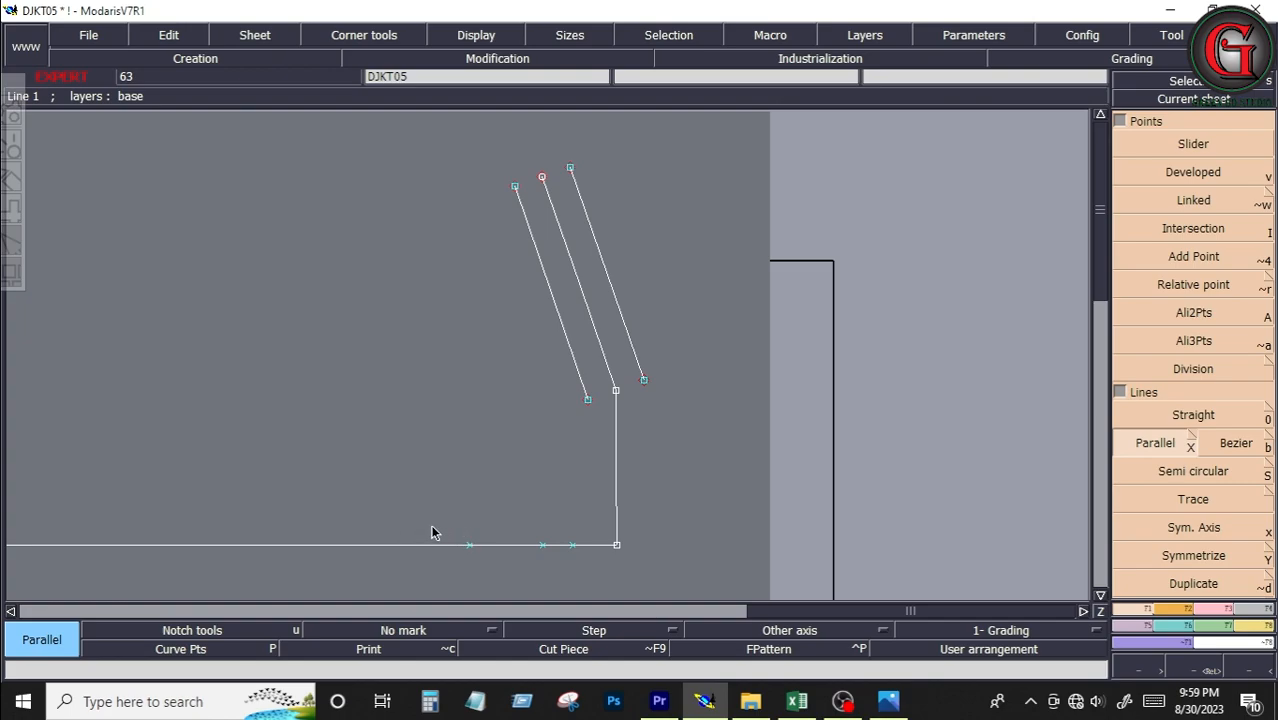
left_click(341, 544)
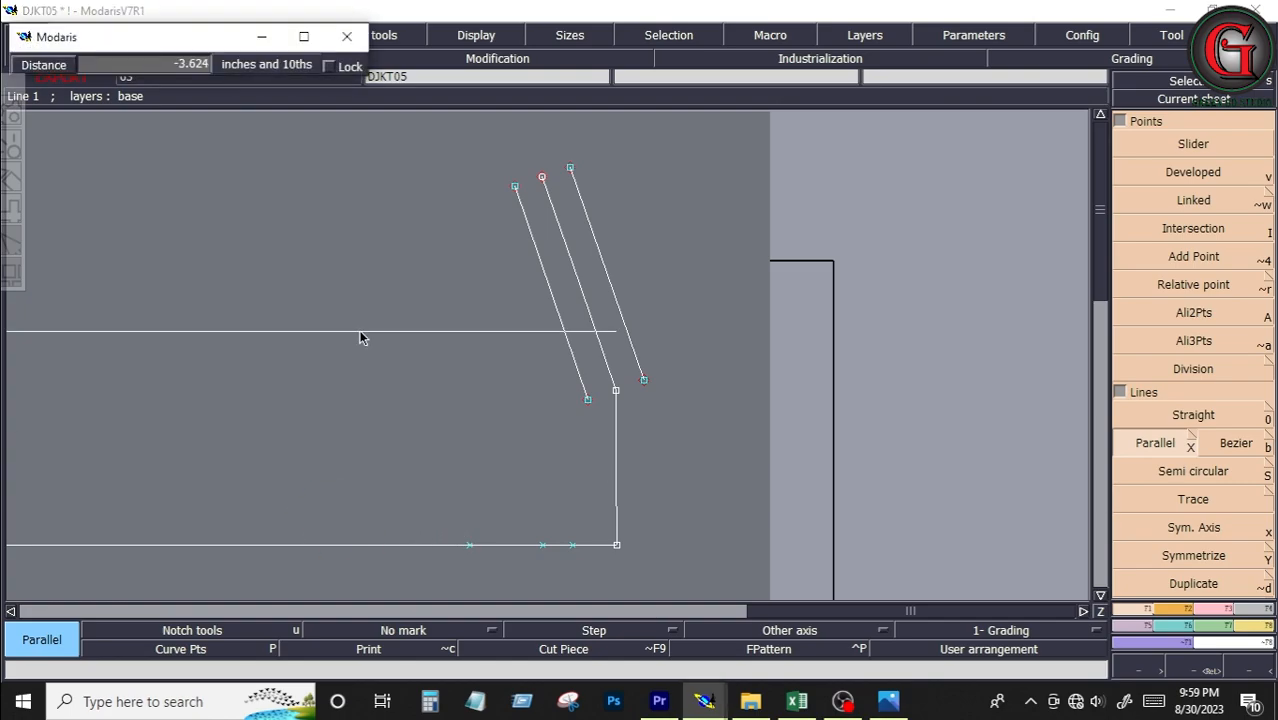
key("Down")
type("8")
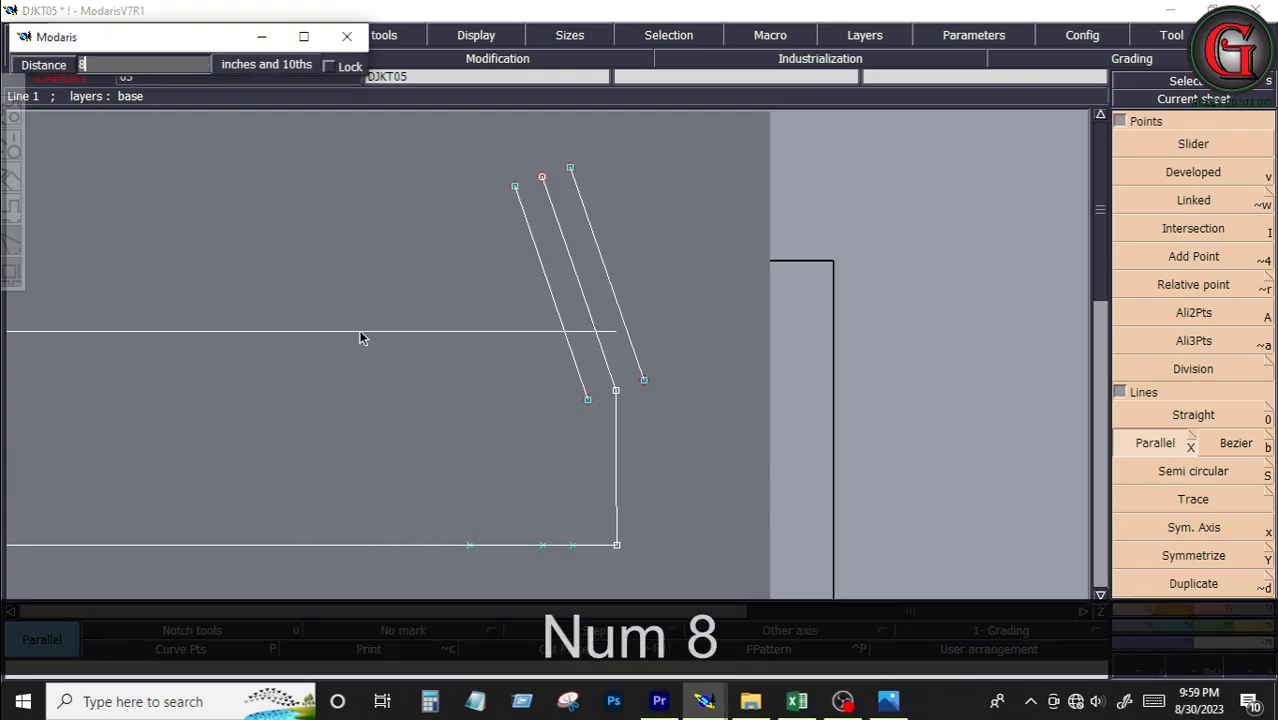
type(".25")
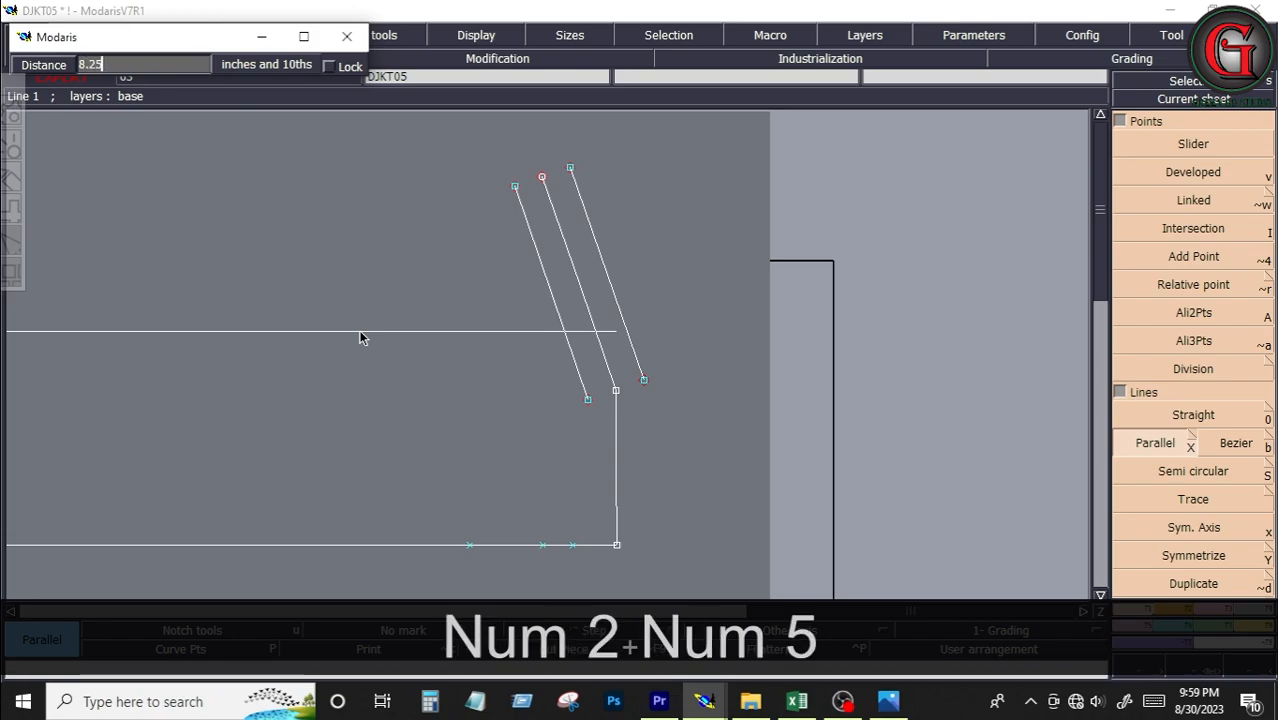
key("Return")
key("Home")
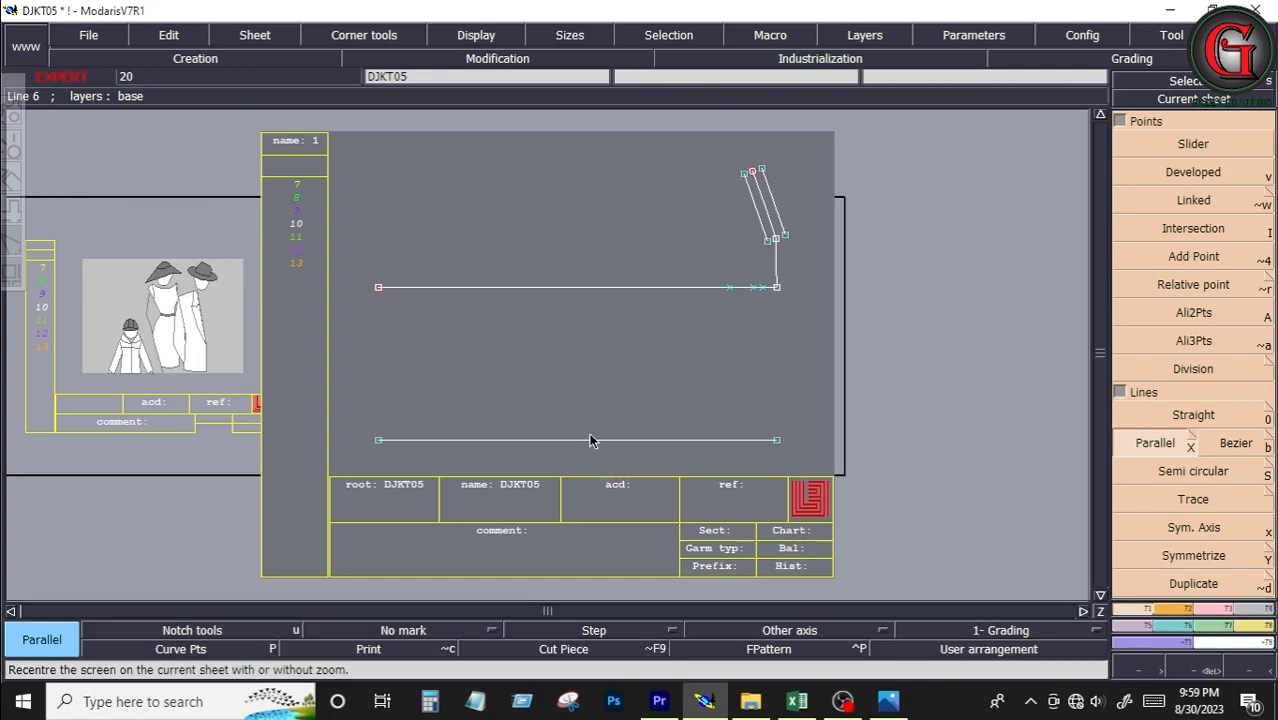
key("ctrl+z")
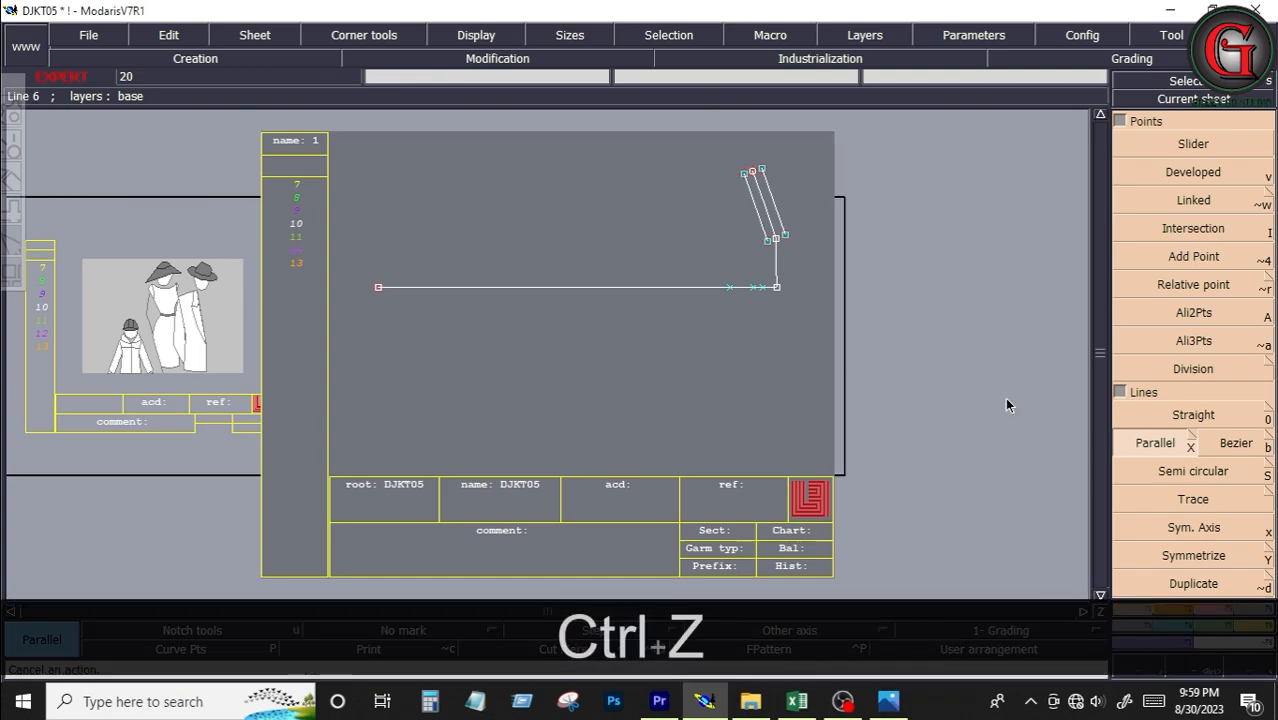
Step: Create a parallel of the horizontal body length line at -8.25 inches, on the shoulder side, for a quarter of the chest
left_click(1148, 440)
left_click(621, 286)
key("Down")
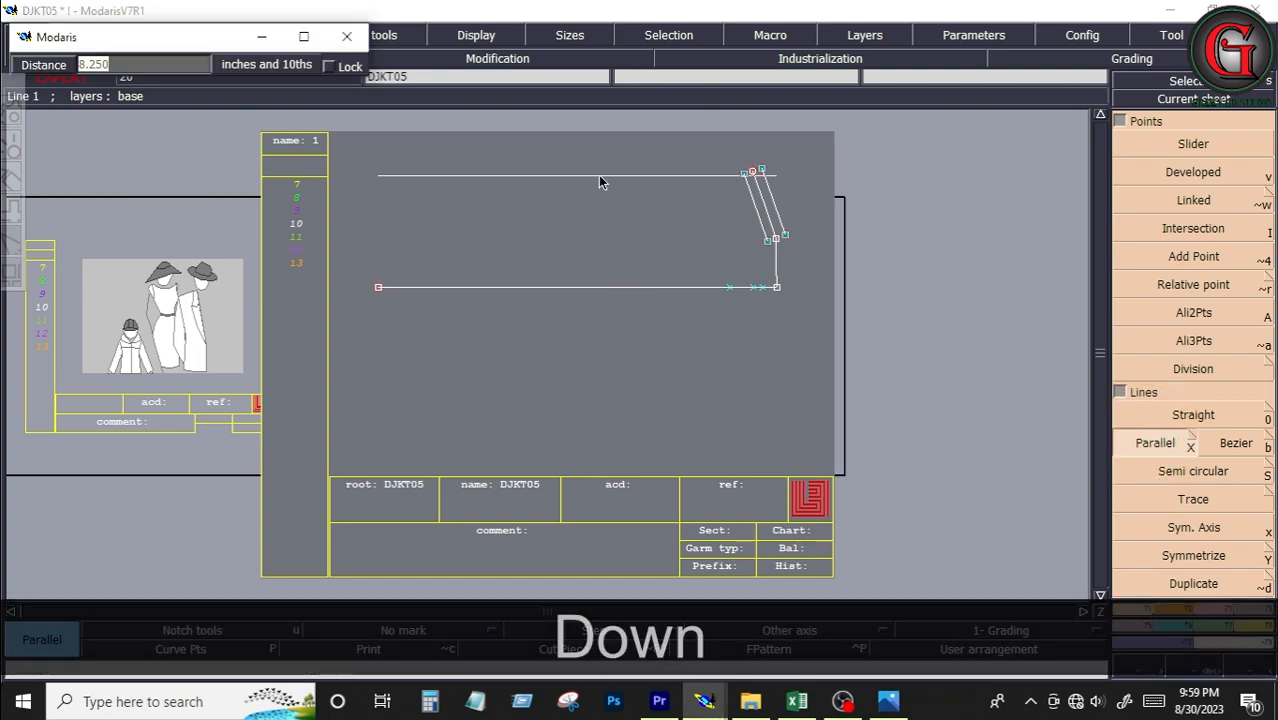
type("-8.25")
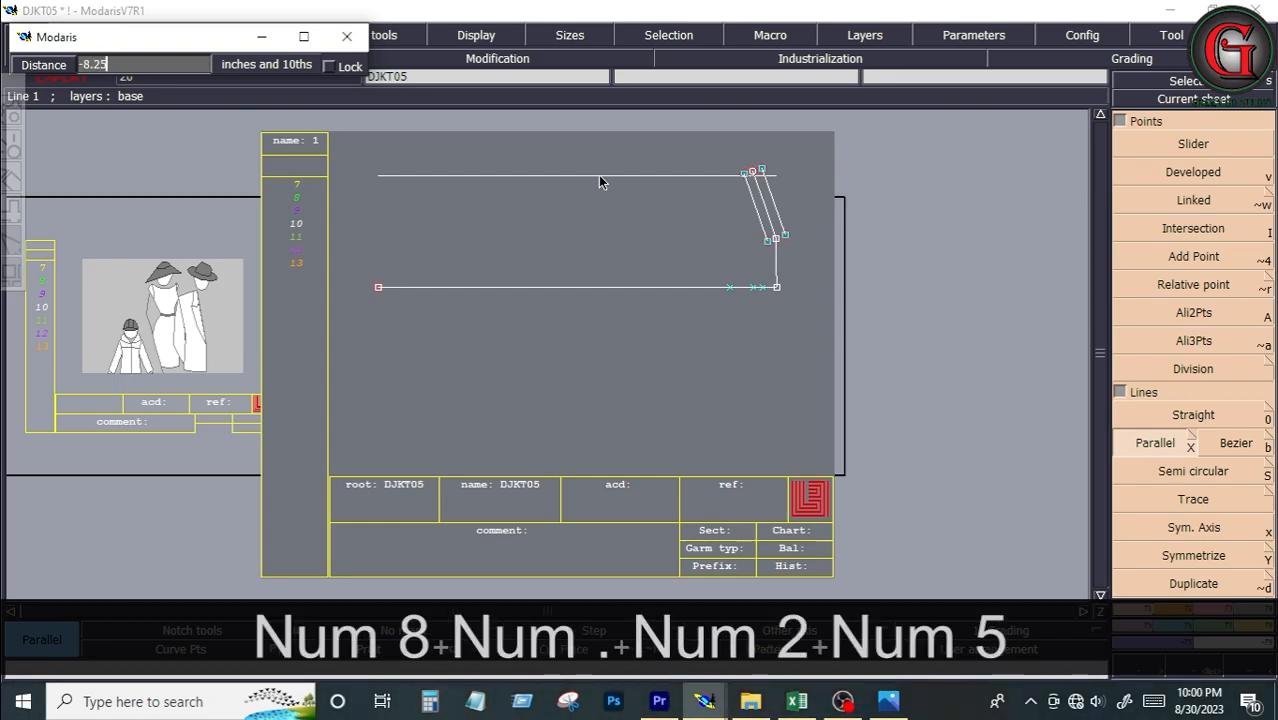
key("Return")
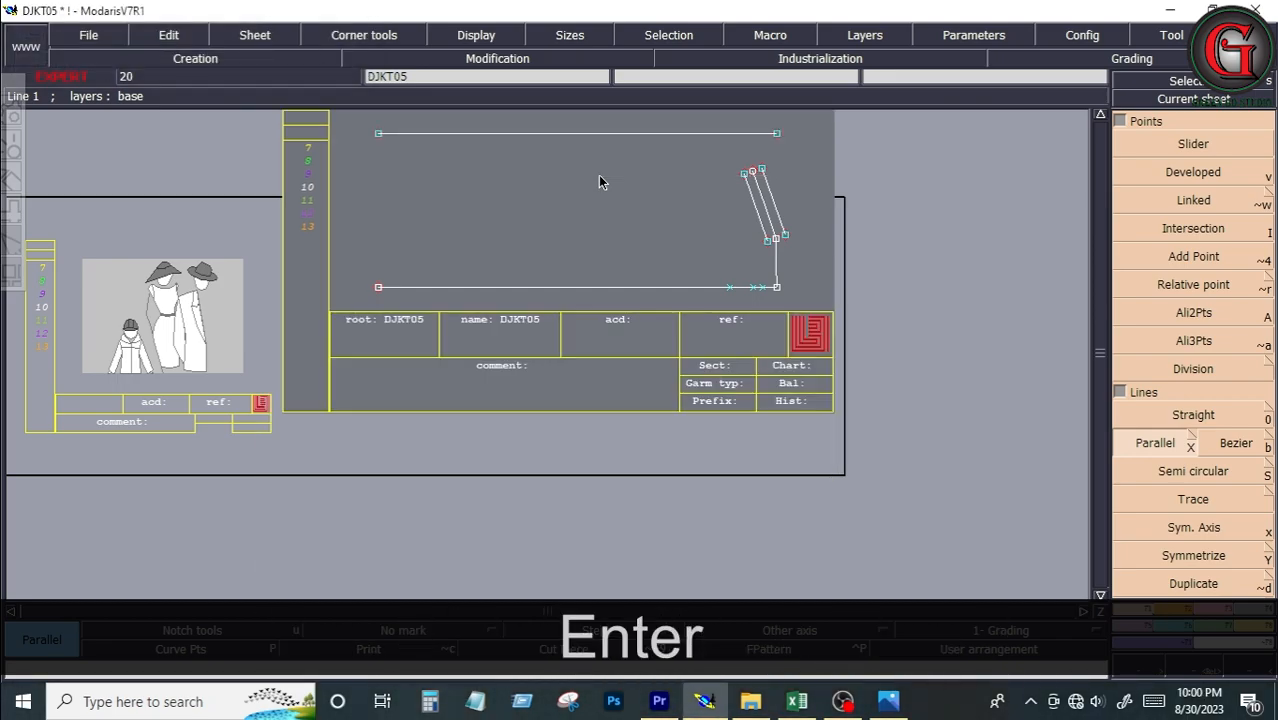
Step: Draw a straight Bezier line 6.75 inches long from the outer shoulder end to the quarter-chest parallel for the half armhole
left_click(1238, 444)
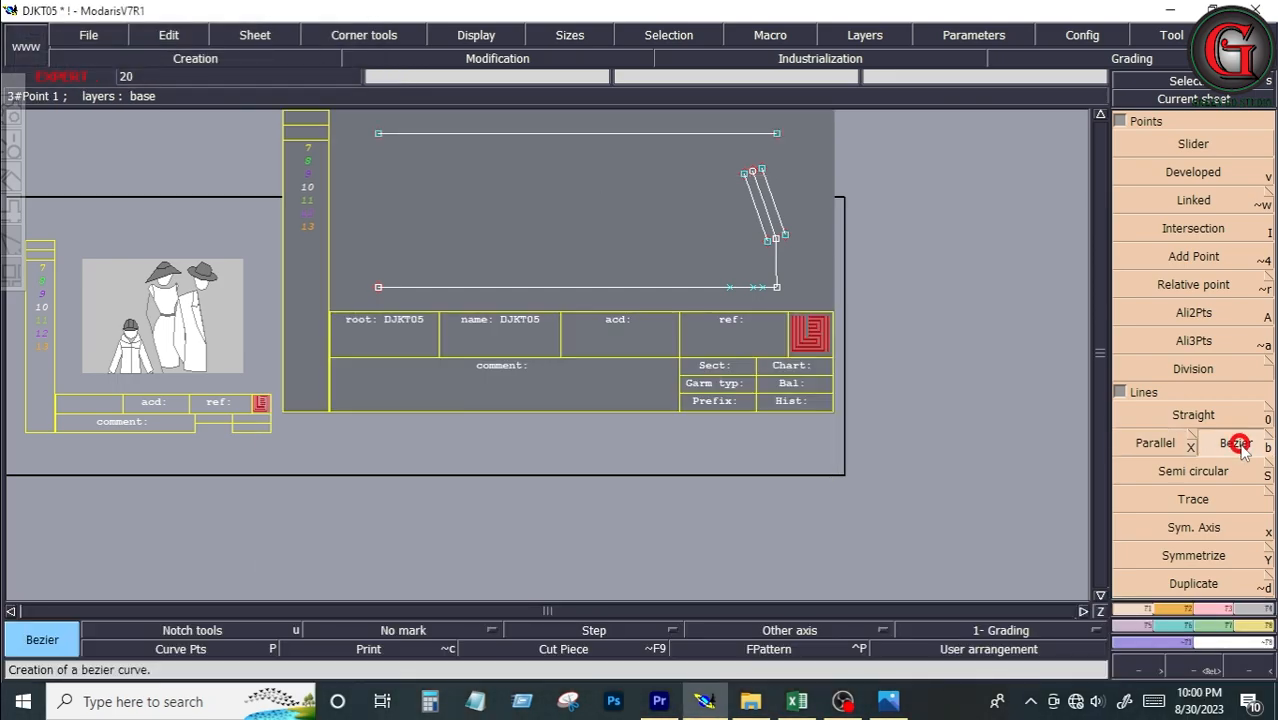
left_click(753, 174)
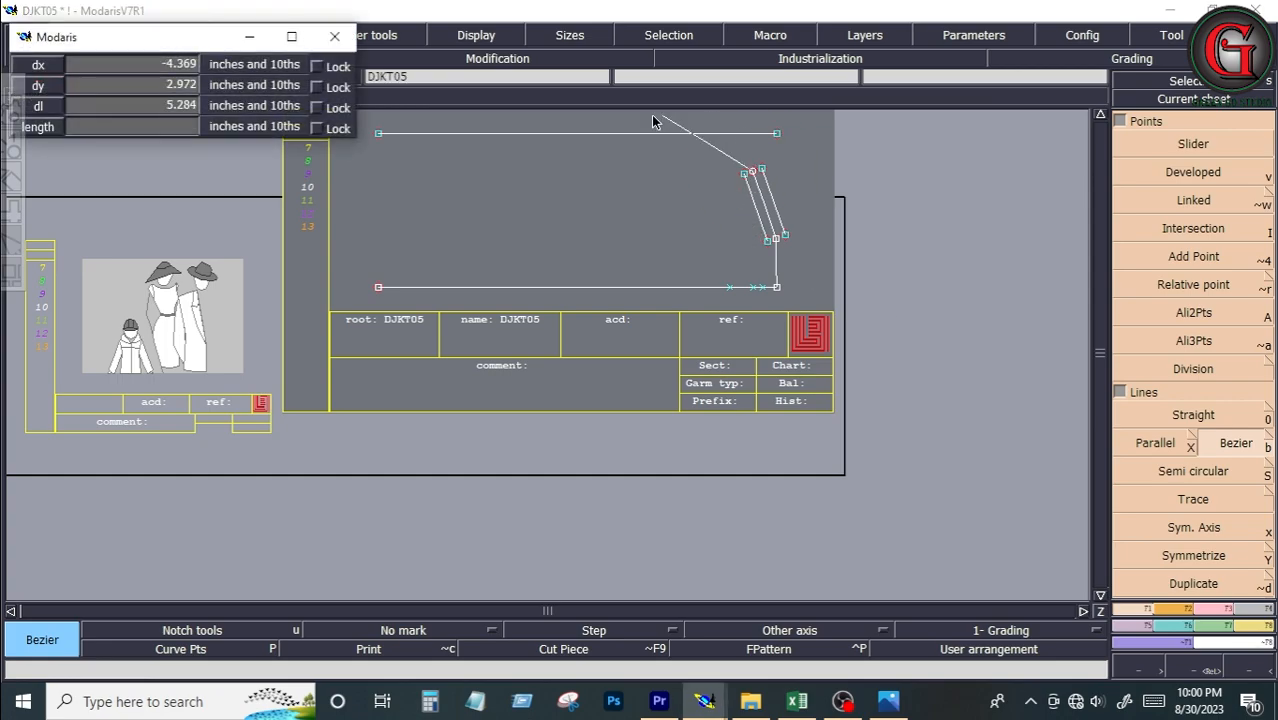
left_click(97, 110)
type("6.250")
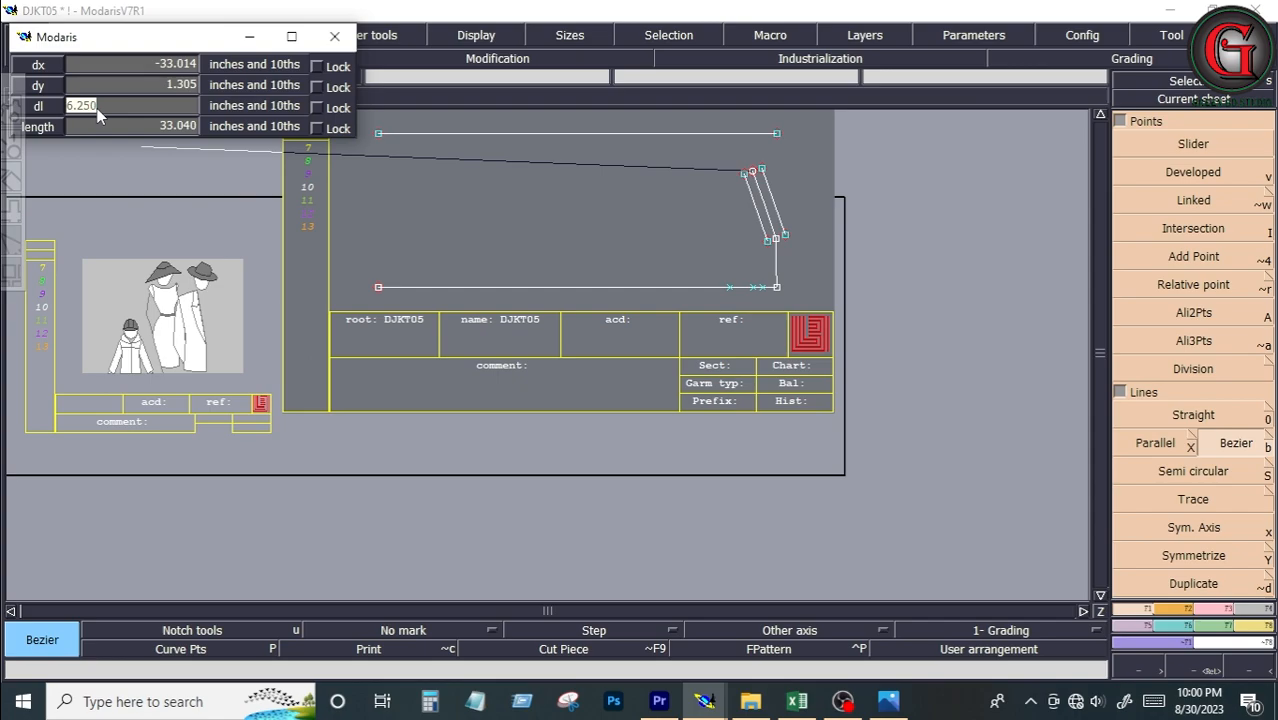
type("6.75")
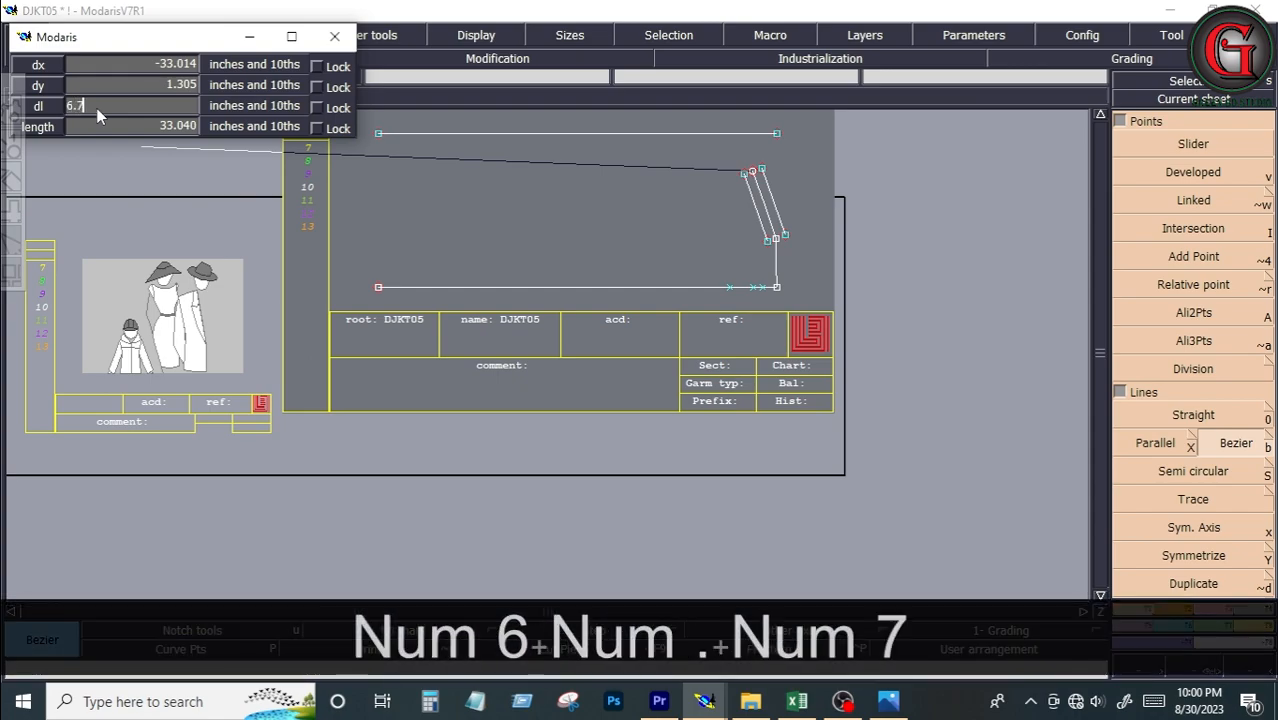
key("Return")
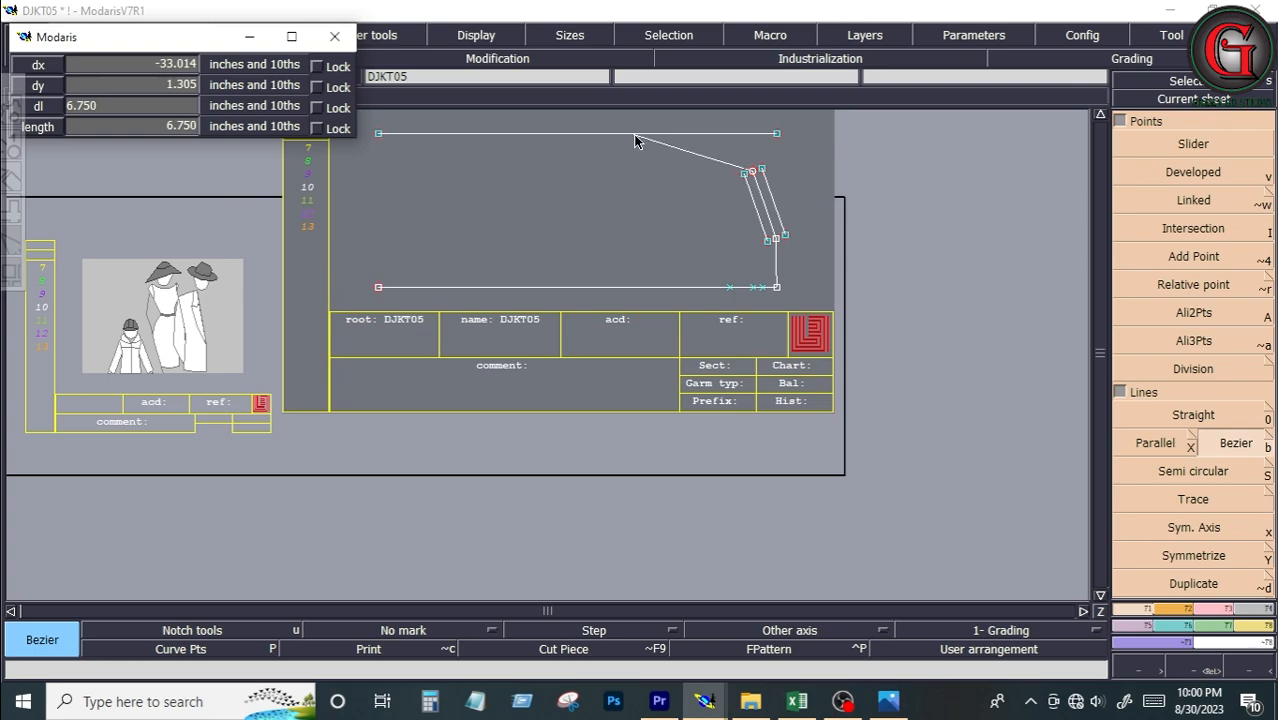
left_click(633, 134)
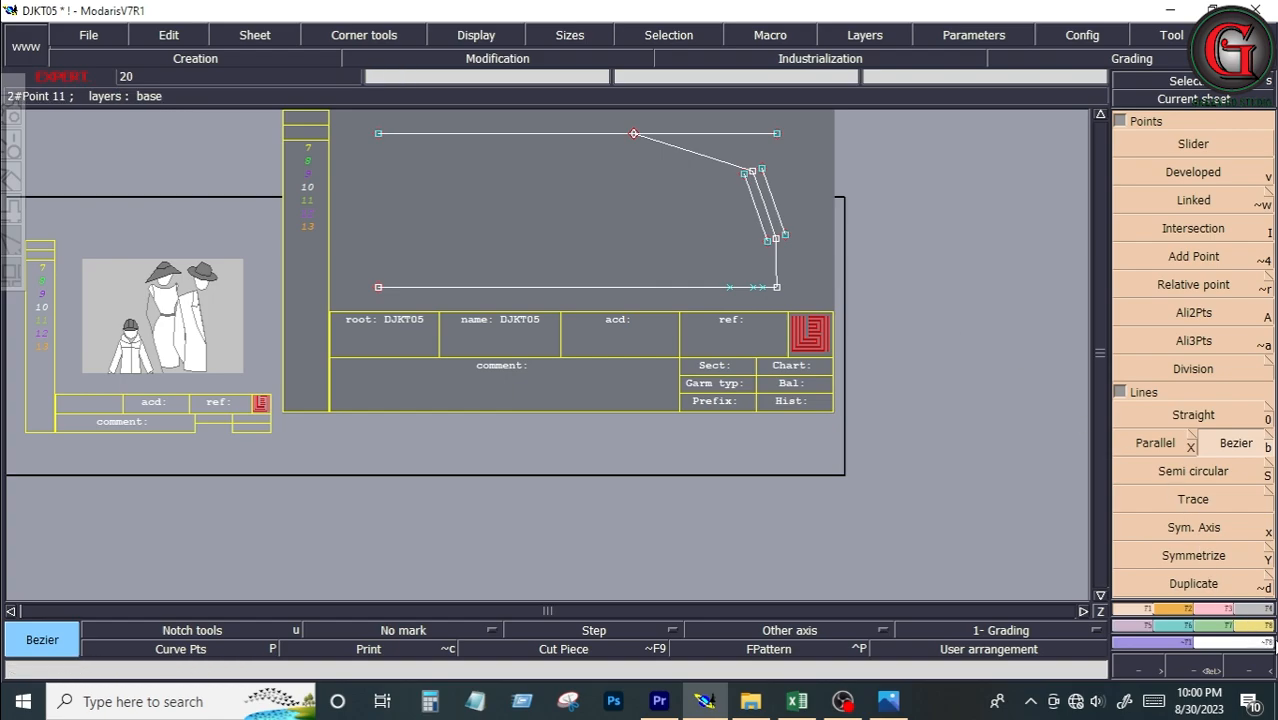
Step: Insert the end point of the 6.75 inch armhole line into the quarter-chest parallel line
left_click(497, 58)
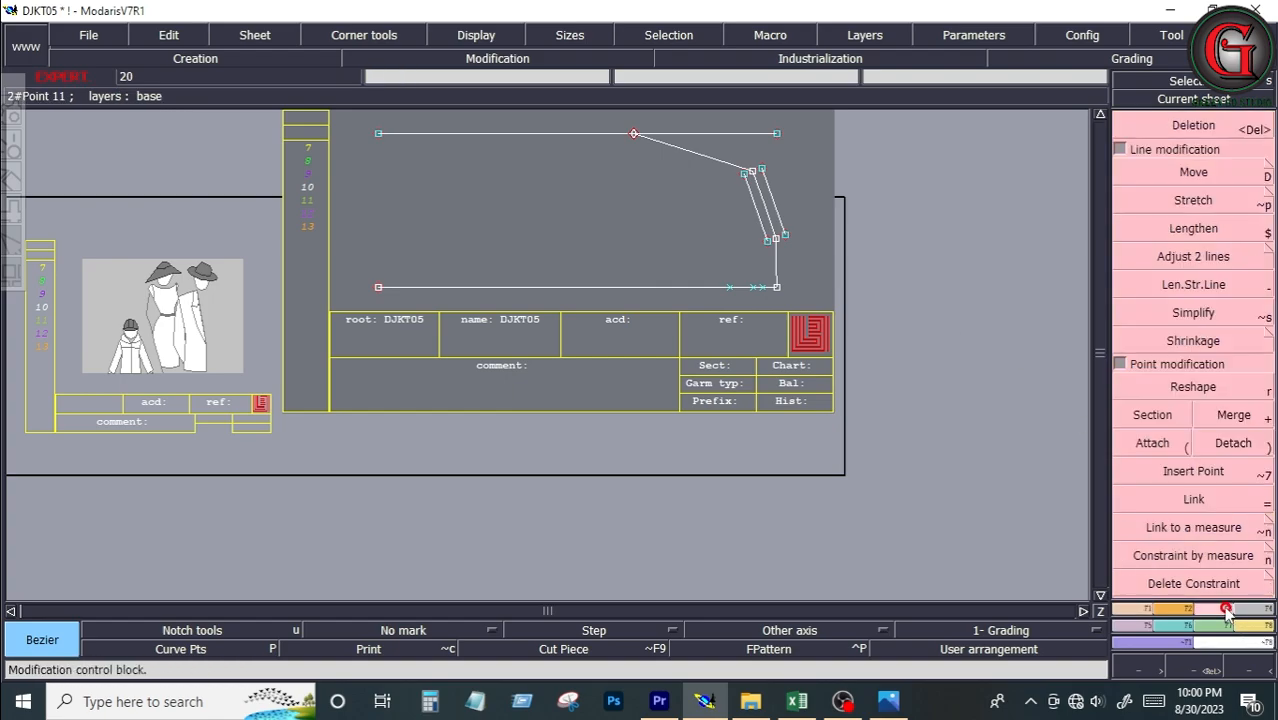
left_click(1195, 471)
left_click(633, 135)
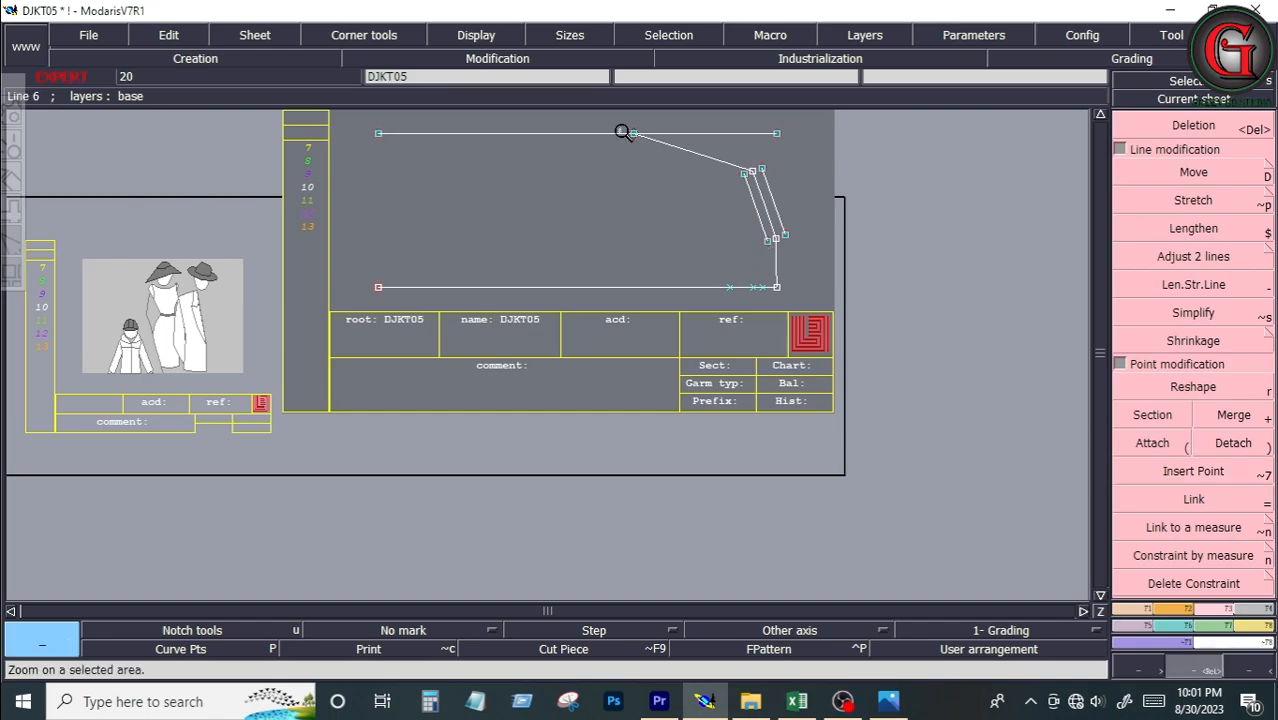
key("Return")
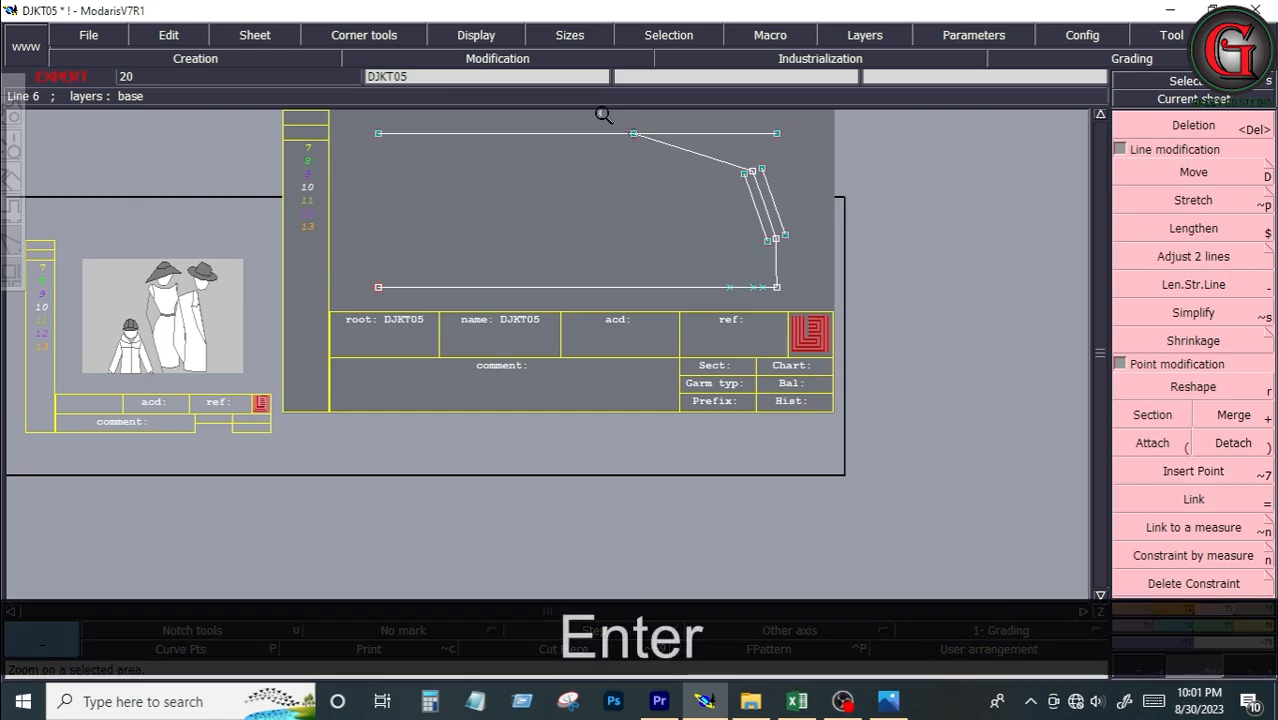
left_click(800, 301)
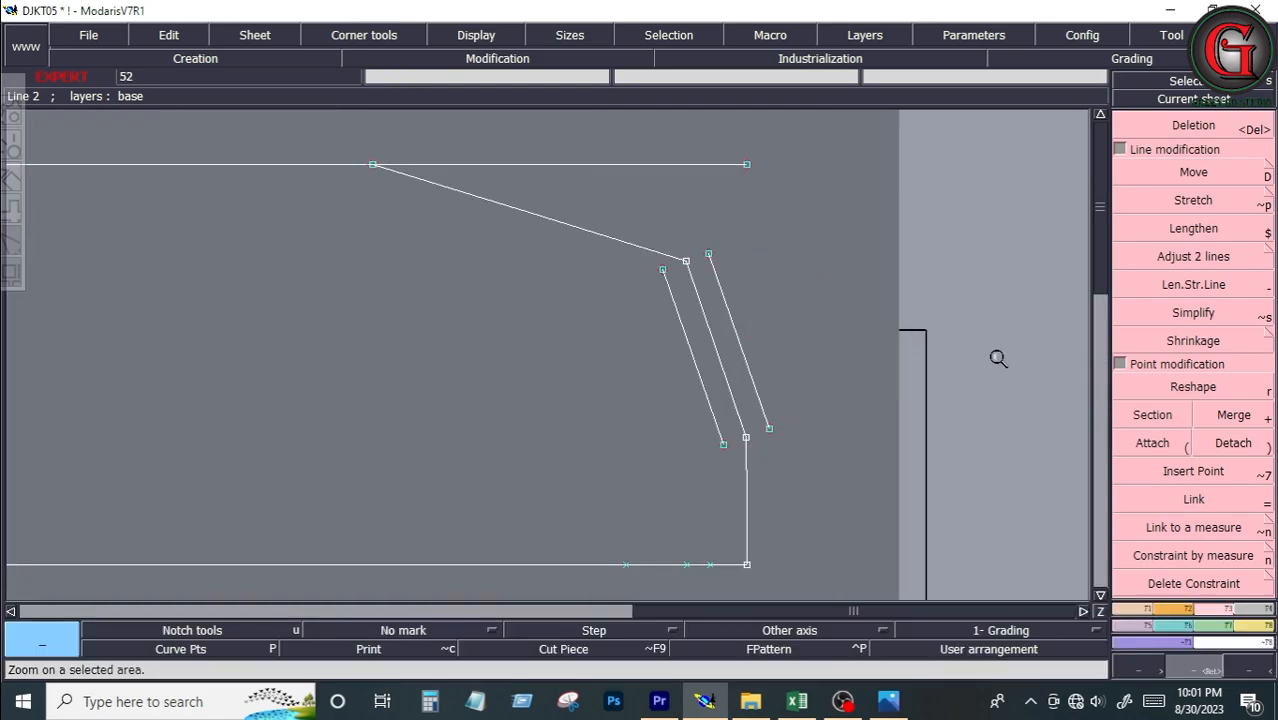
Step: Draw straight Bezier neck lines joining the neck ends of both shoulder parallels to the neck drop points, and delete the spare middle point
left_click(1139, 612)
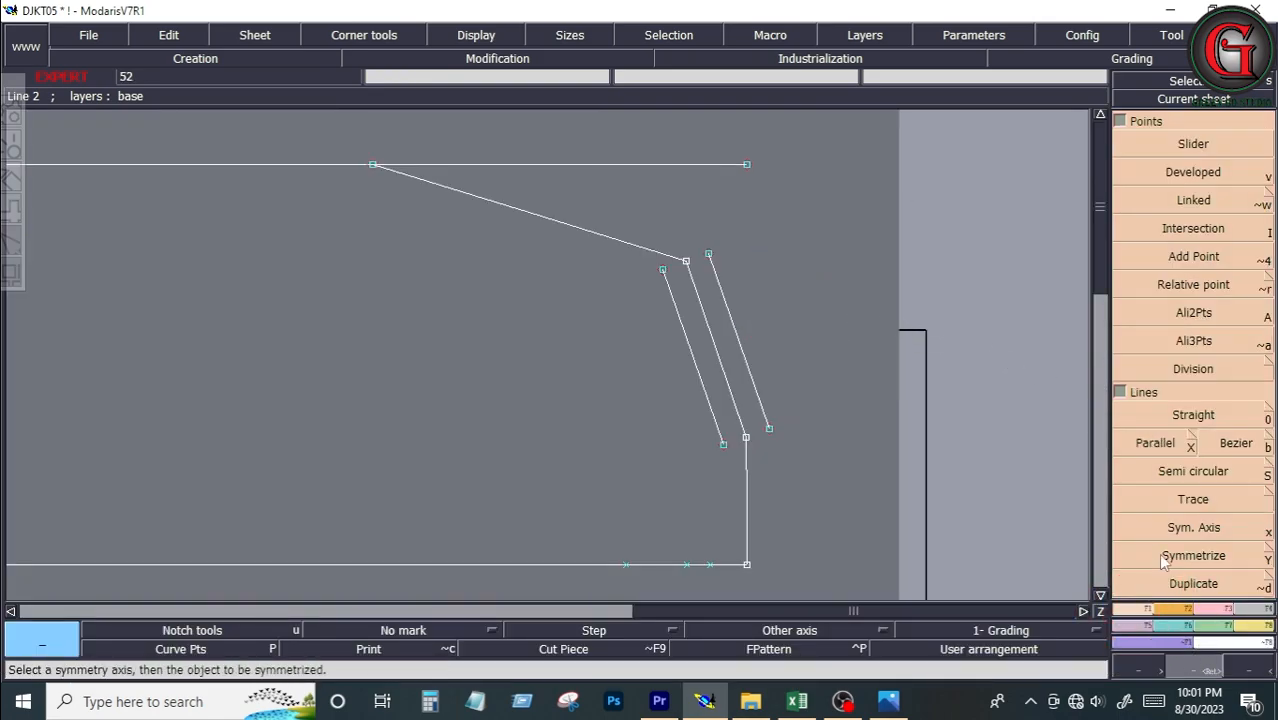
left_click(1236, 443)
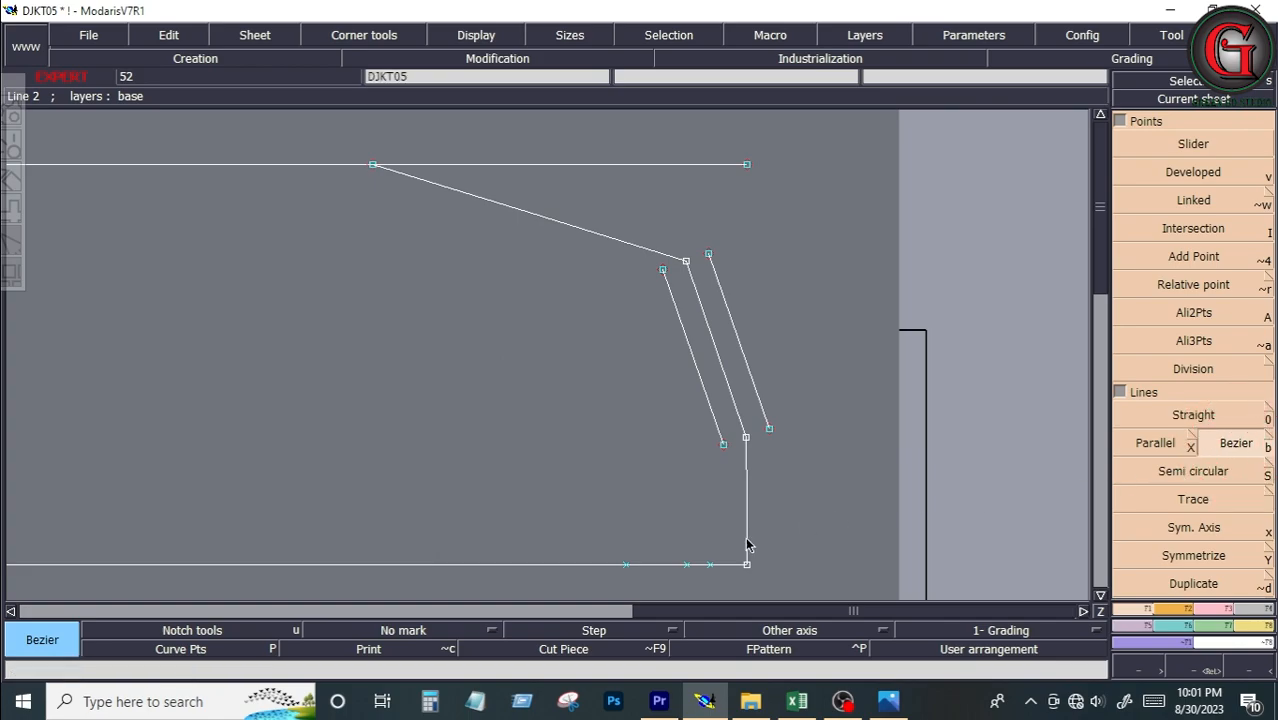
left_click(627, 564)
left_click(724, 445)
left_click(769, 429)
left_click(747, 437)
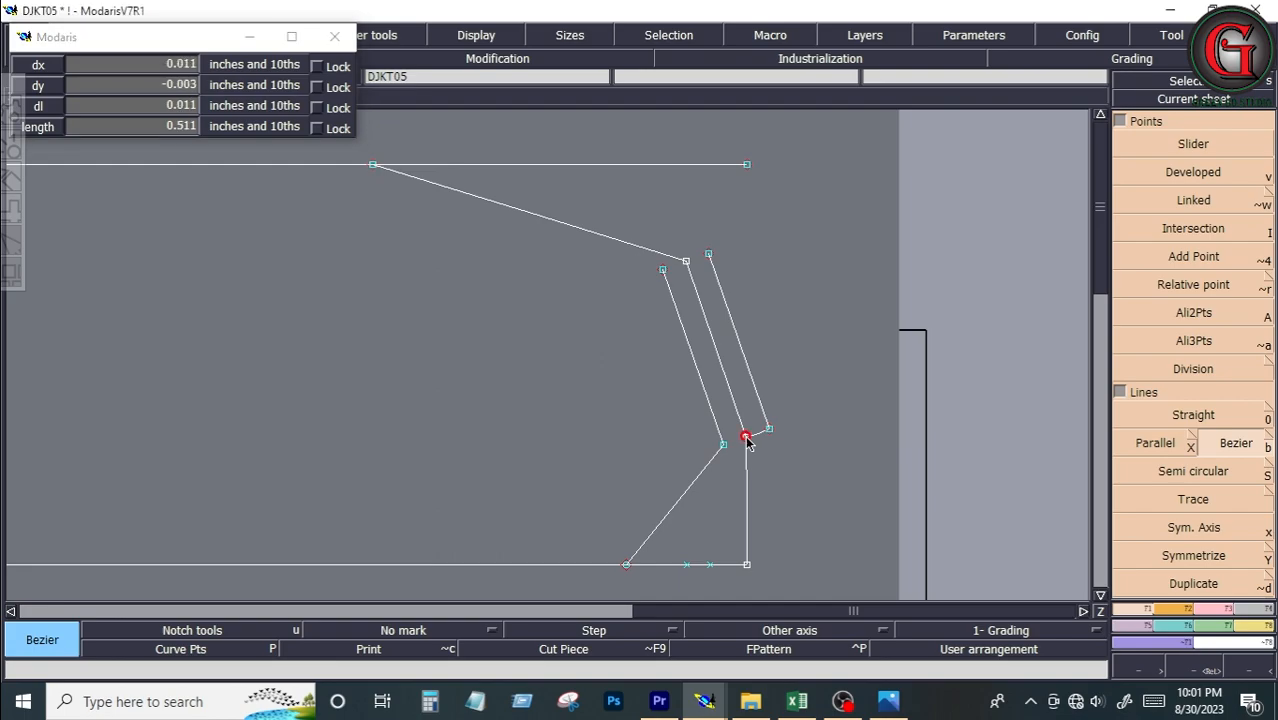
left_click(710, 564)
key("Delete")
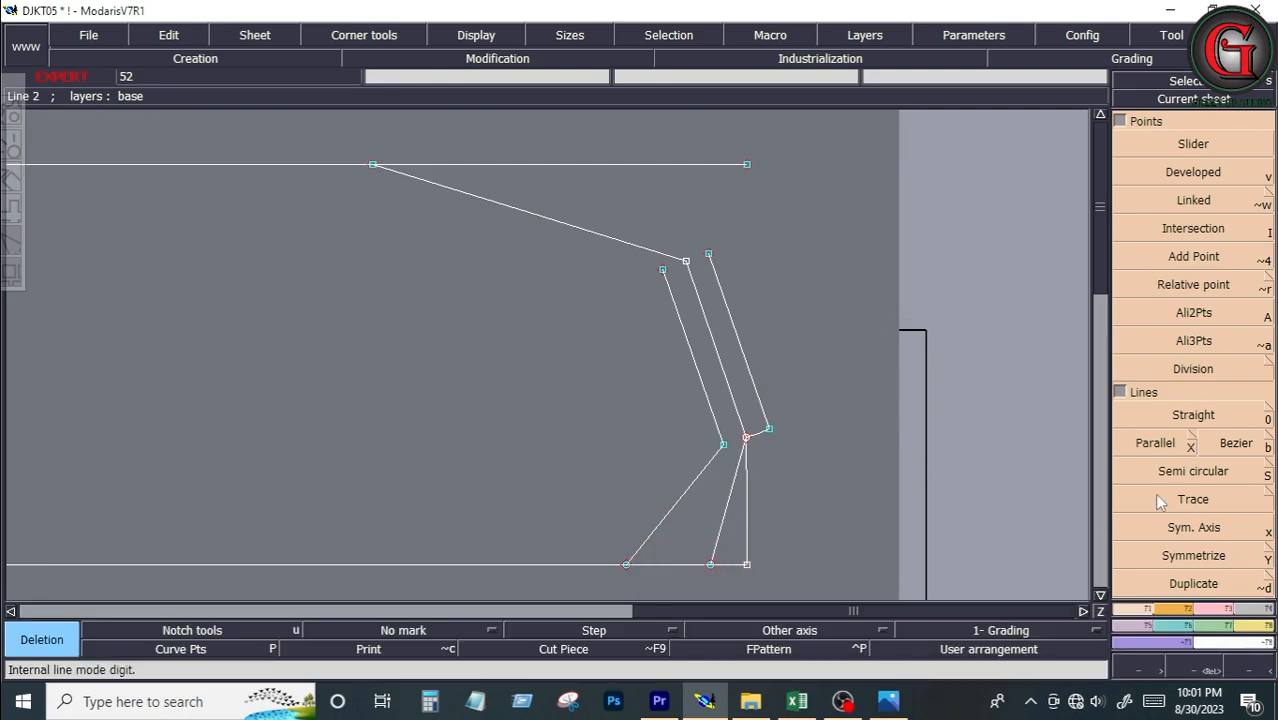
Step: Draw straight lines from the outer ends of both shoulder parallels to the armhole point on the quarter-chest line, and delete the original armhole line
left_click(1240, 446)
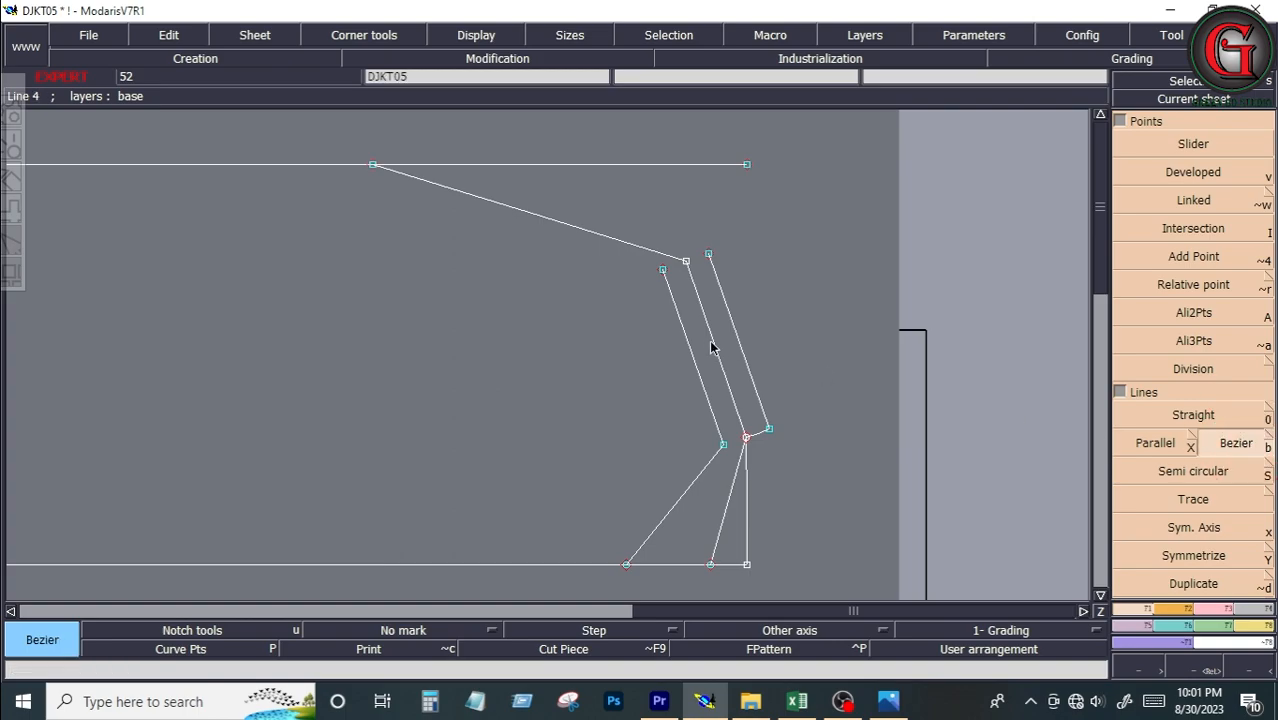
left_click(664, 270)
left_click(373, 165)
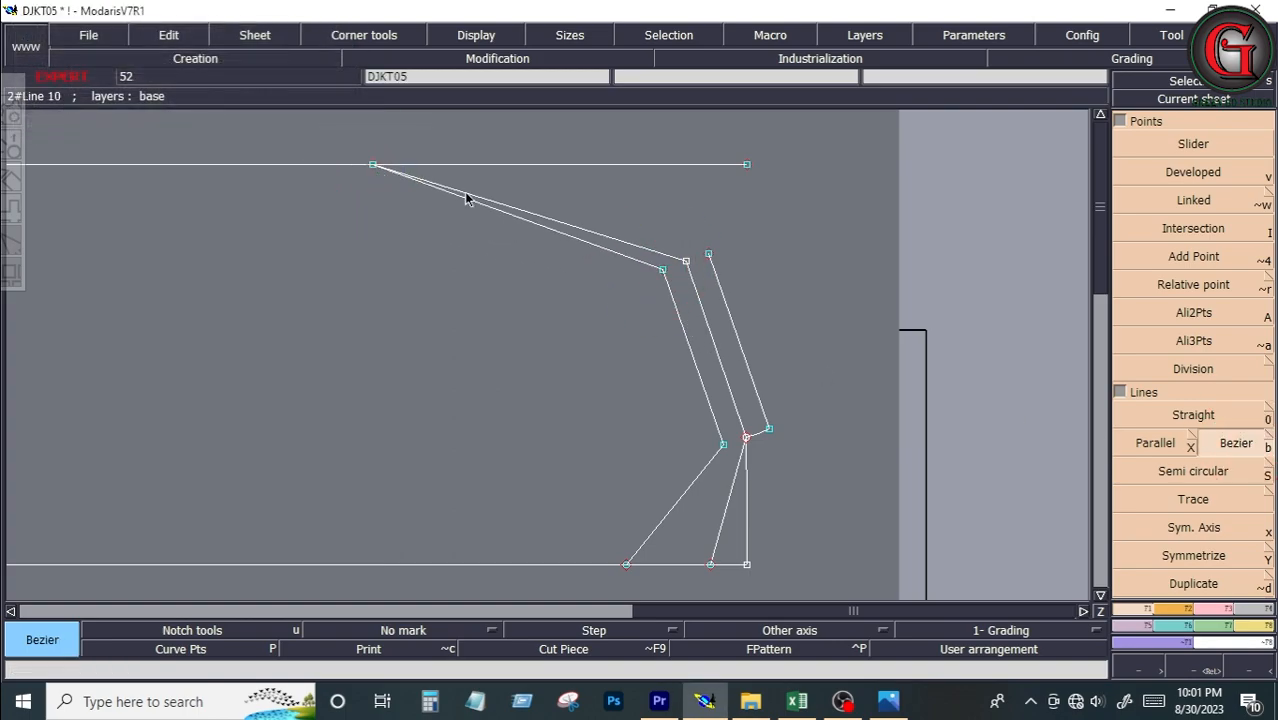
left_click(709, 255)
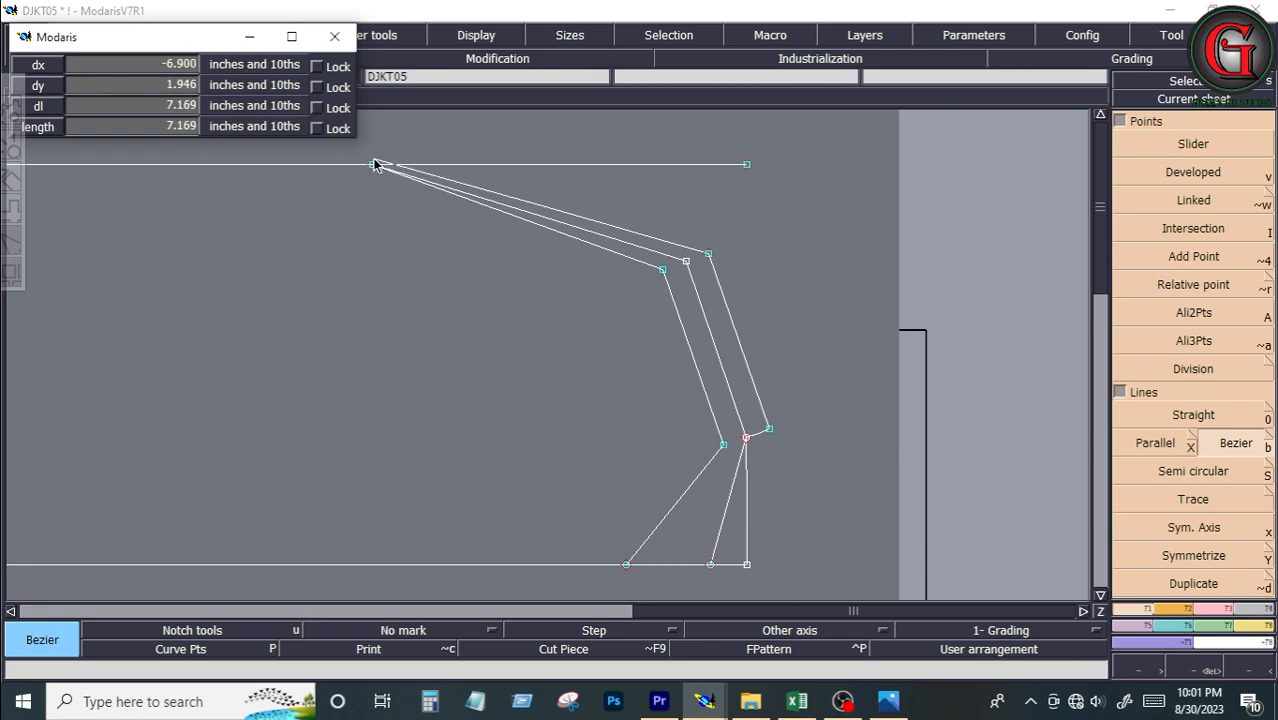
left_click(373, 164)
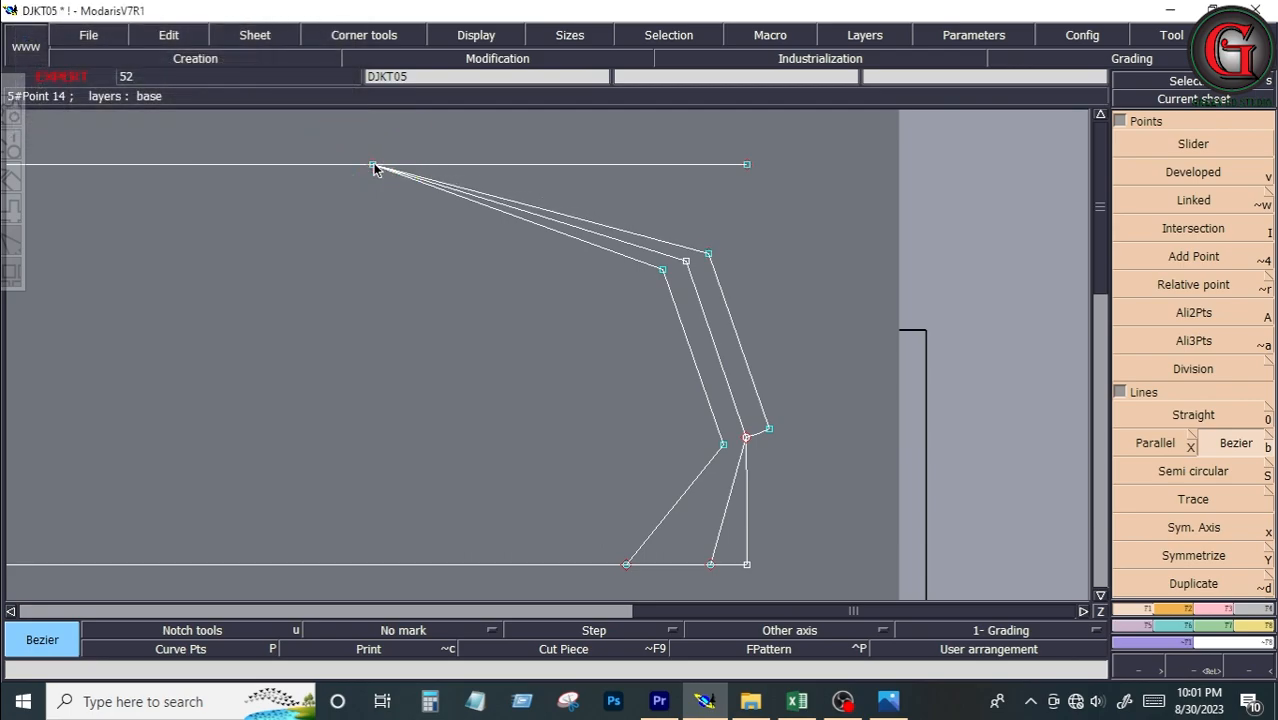
key("Delete")
left_click(549, 227)
Step: Divide the inner armhole line into 2 equal parts between the shoulder end and the quarter-chest point
left_click(1129, 606)
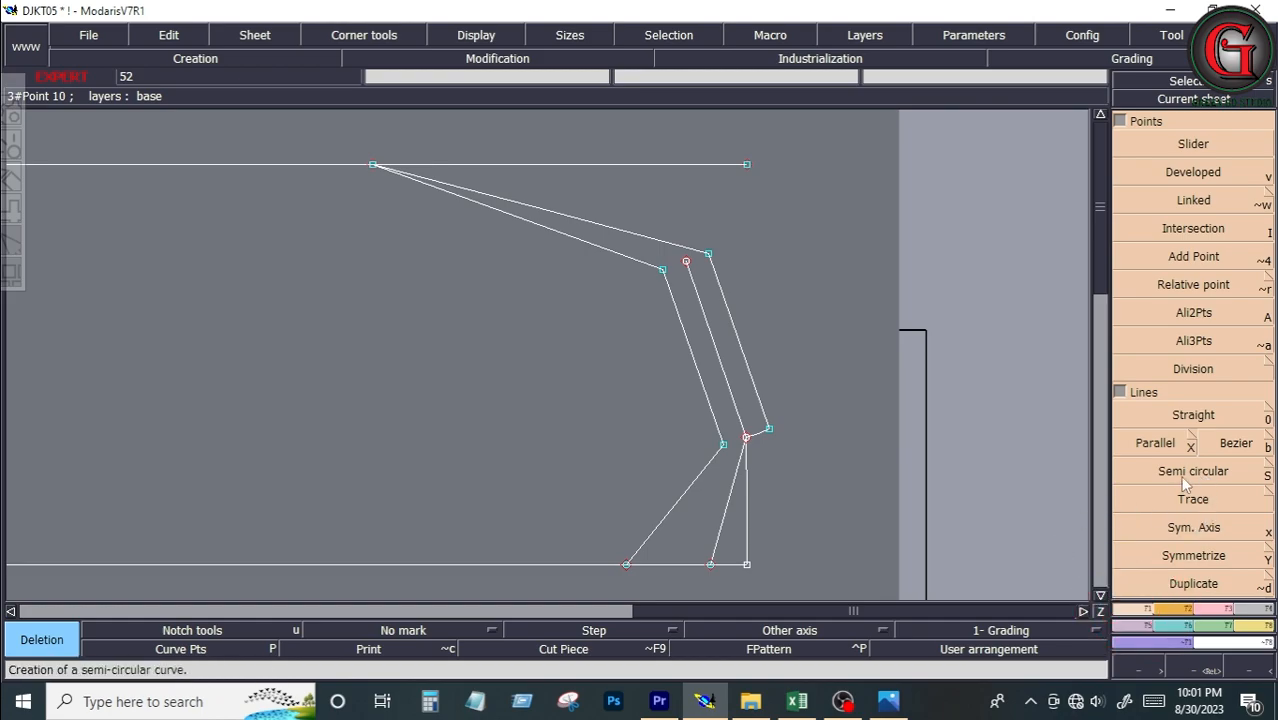
left_click(1195, 370)
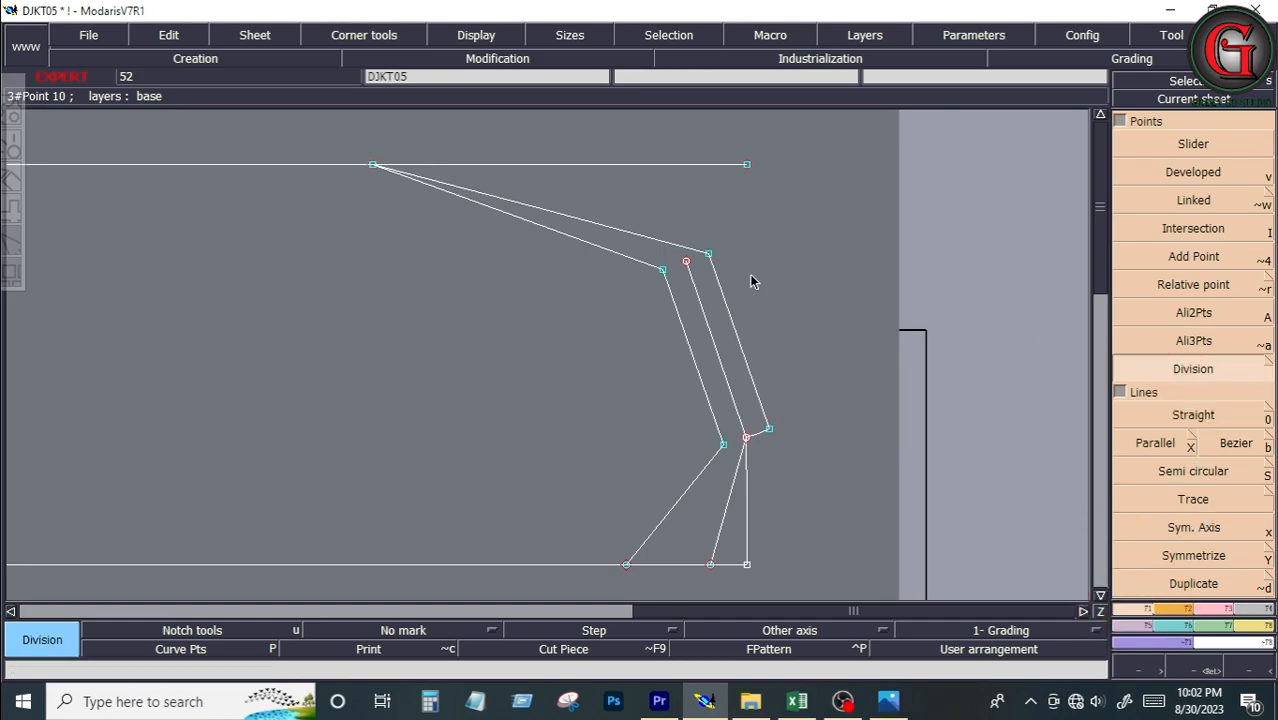
left_click(663, 269)
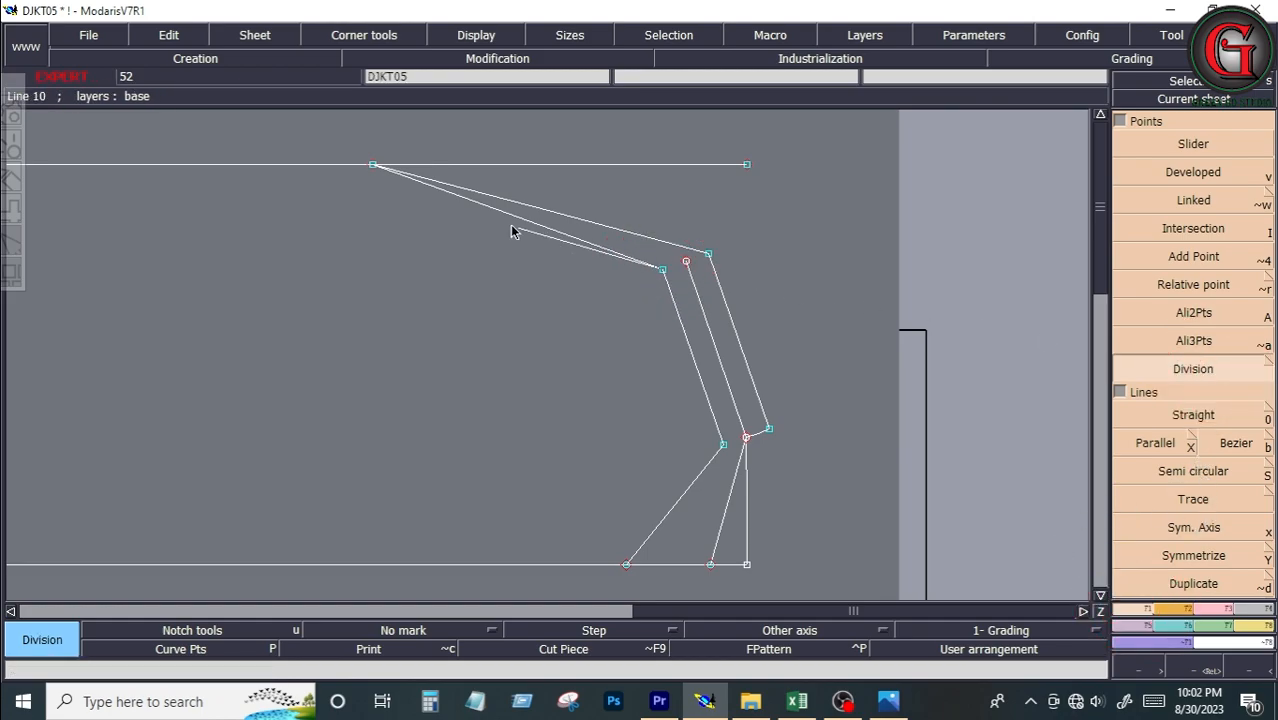
left_click(373, 165)
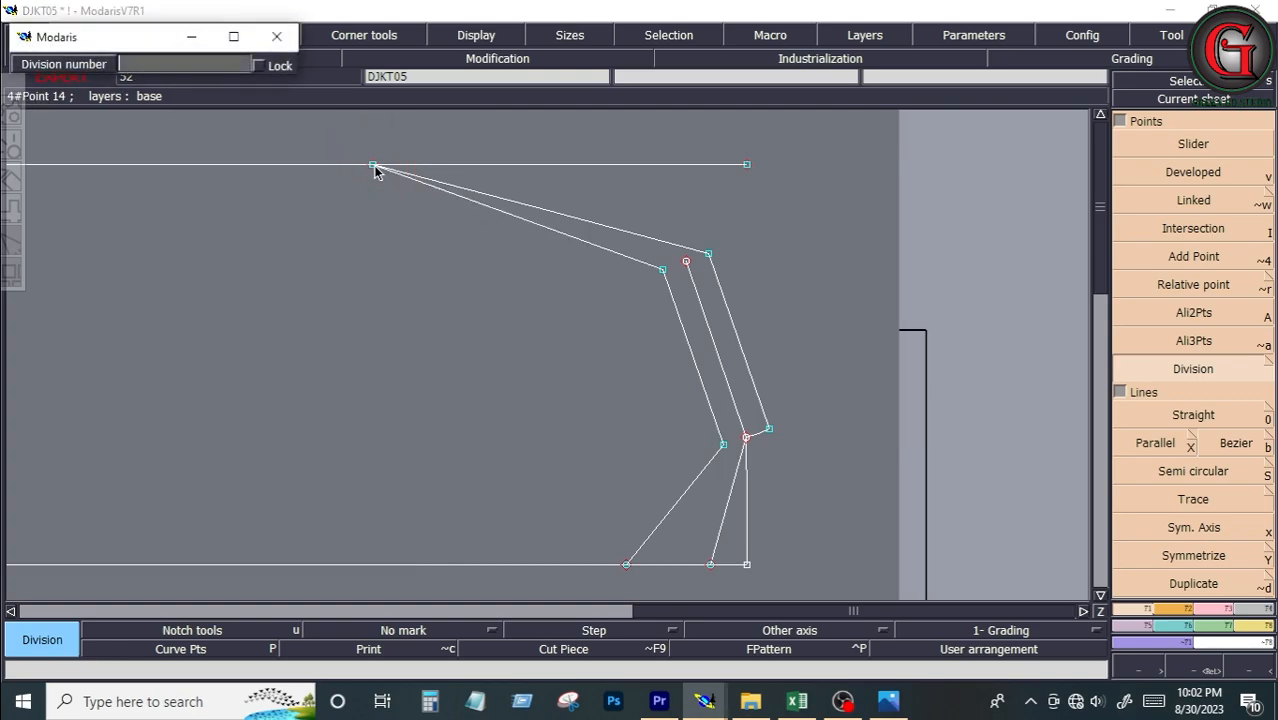
type("2")
key("Return")
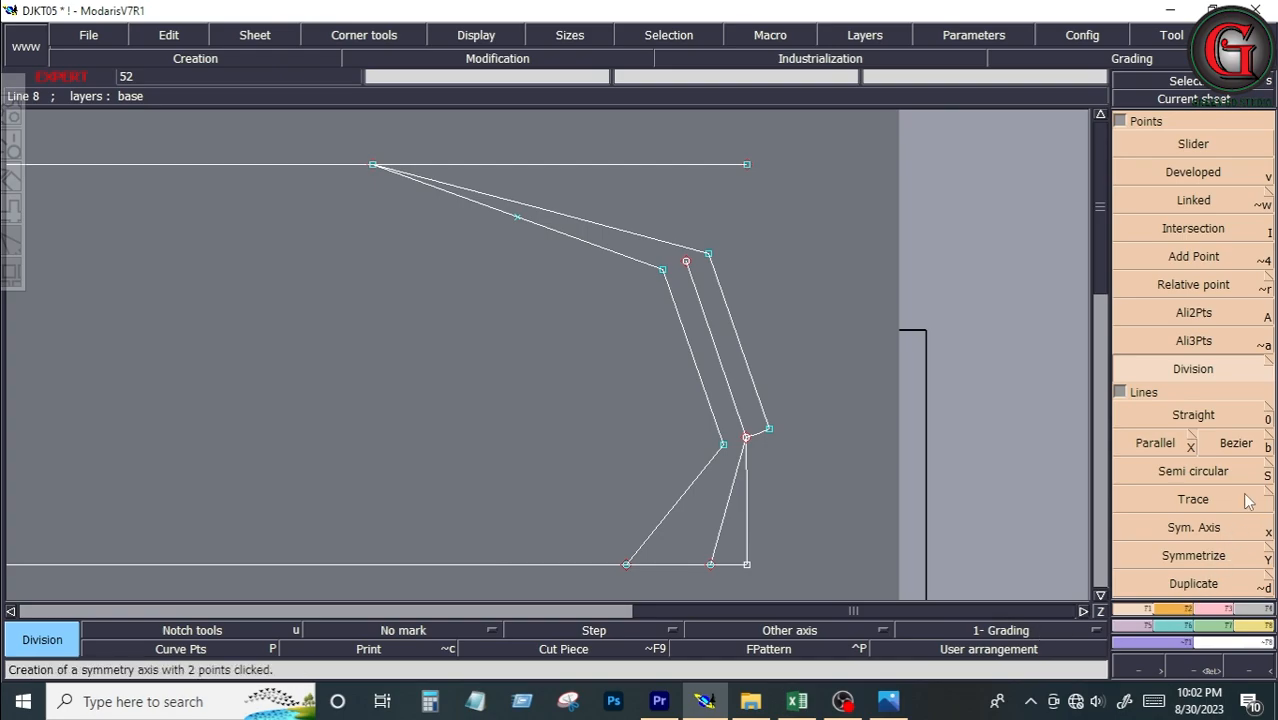
Step: Draw a straight vertical line from the midpoint of the inner armhole line to the horizontal body length line
left_click(1236, 442)
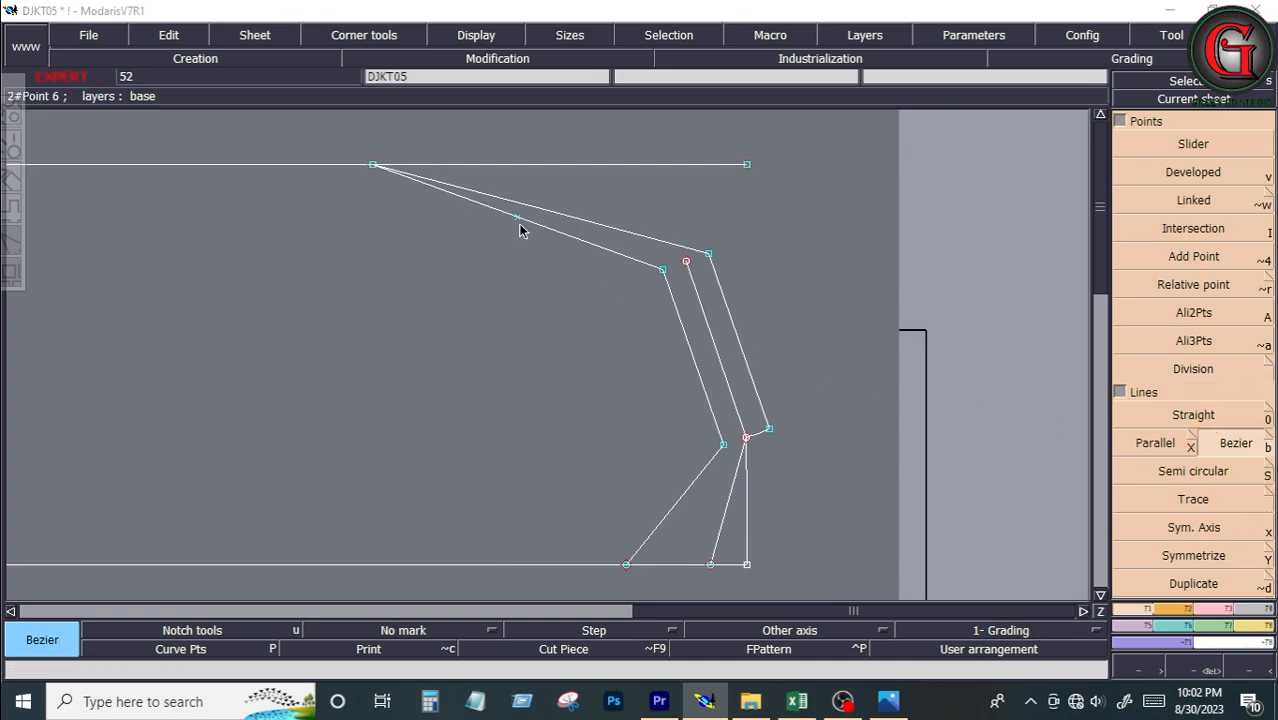
left_click(519, 219)
left_click(516, 565, "ctrl")
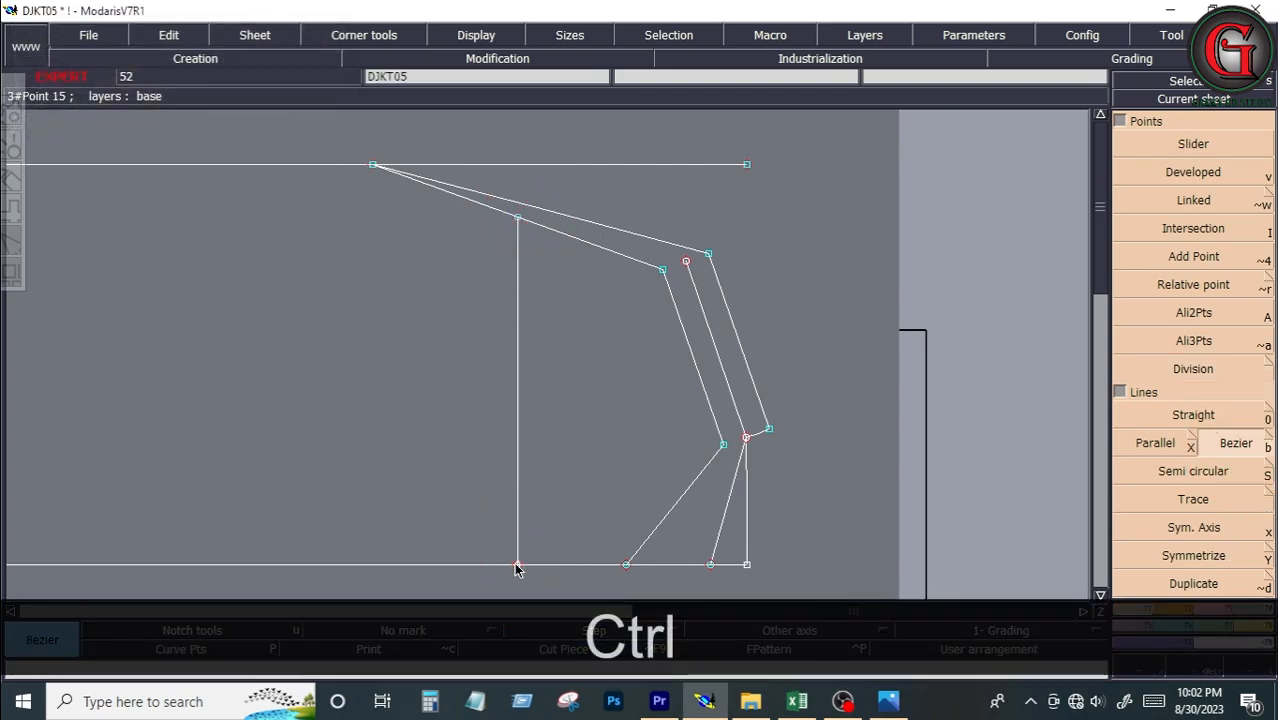
Step: Look through the size 10 measurements of jacket DJKT-05 in the Excel sheet, and return to Modaris
left_click(797, 701)
scroll(140, 293, "down", 3)
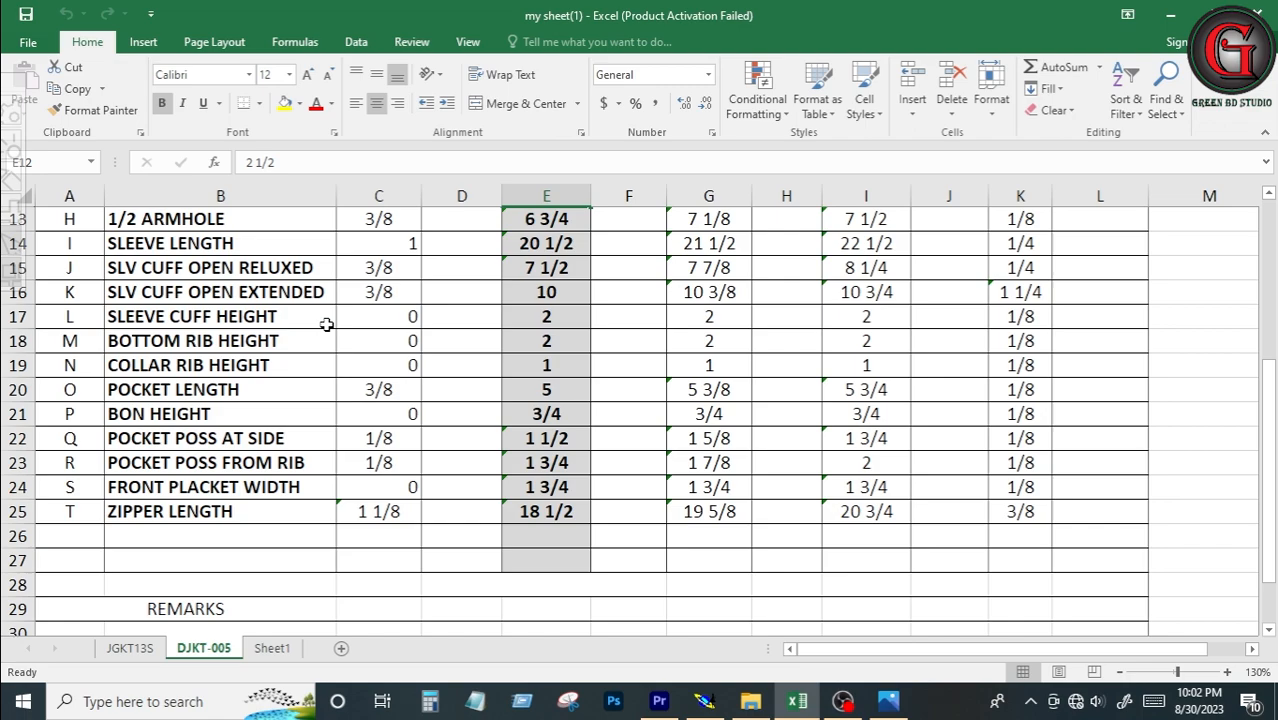
scroll(315, 340, "up", 1)
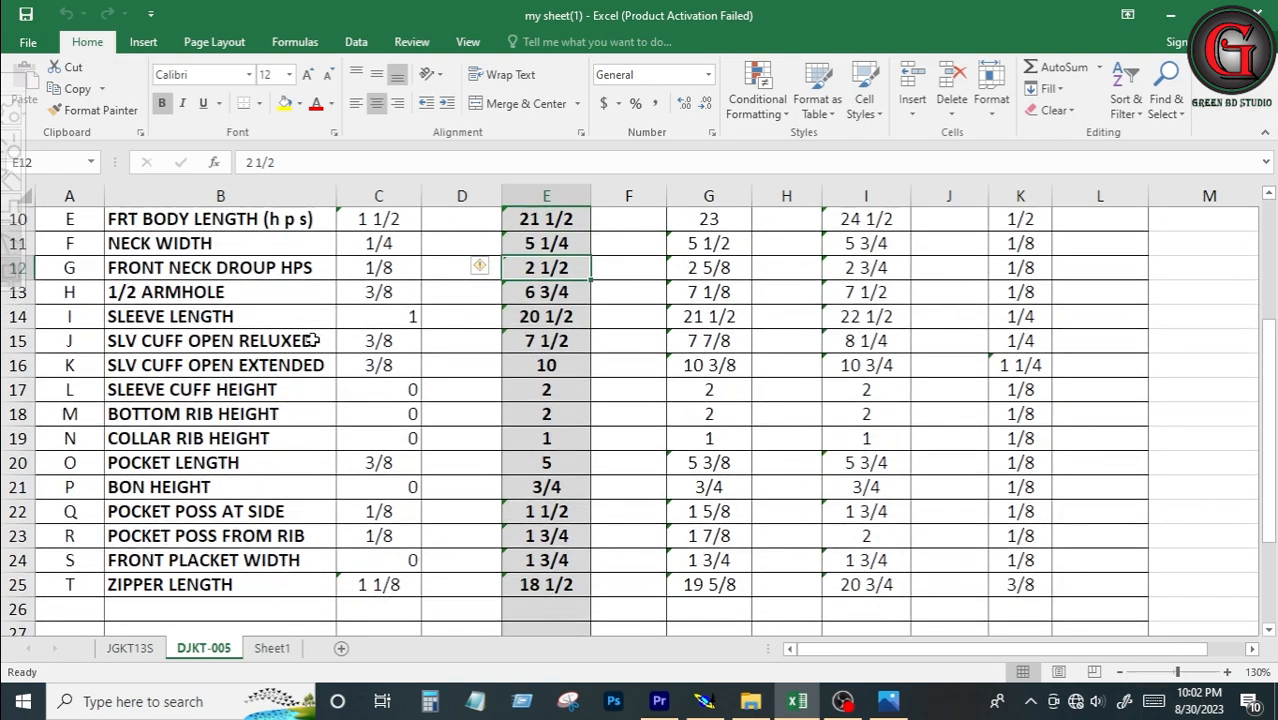
scroll(313, 340, "up", 3)
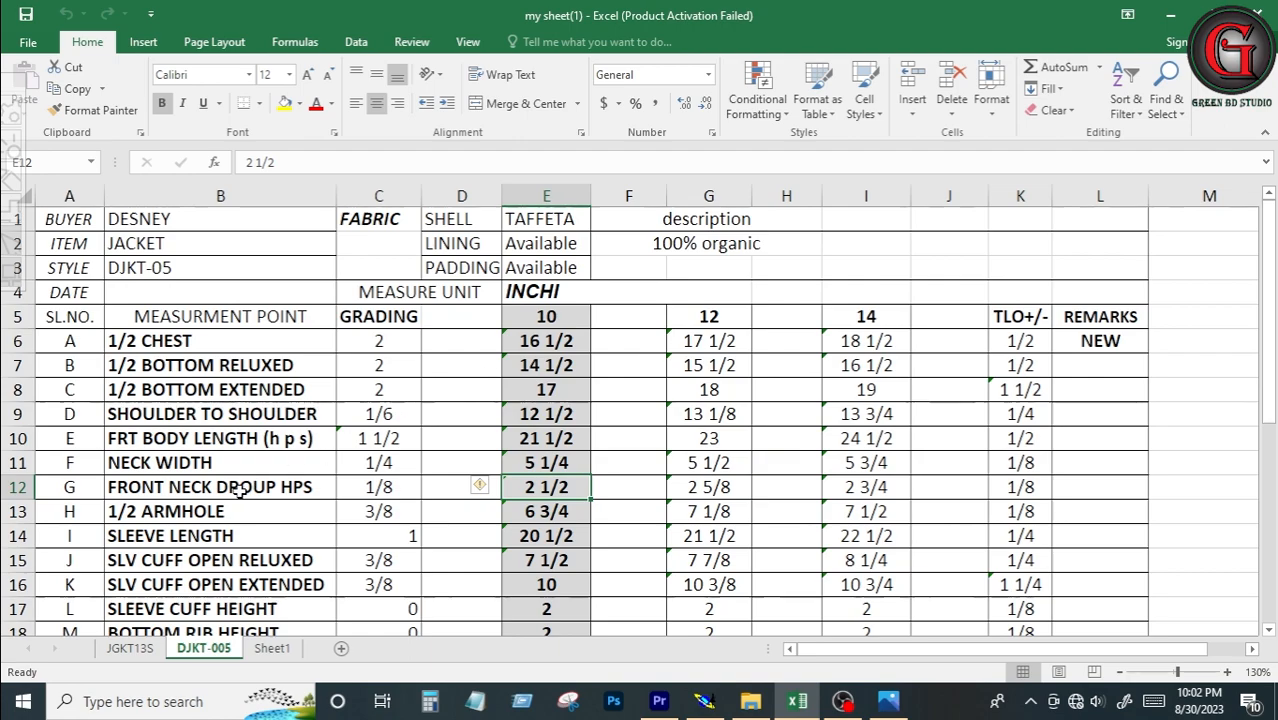
left_click(705, 701)
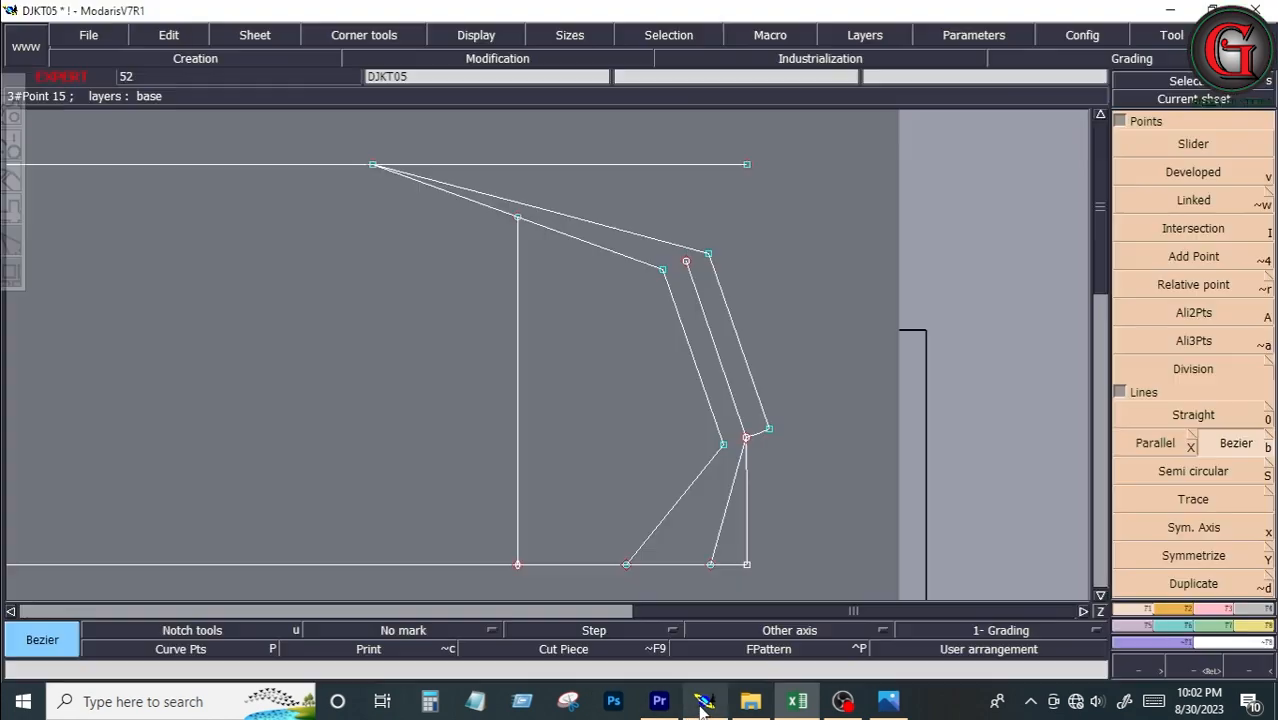
Step: Place a developed point on the vertical mid-armhole line at a curve length of -5.75 inches from the body length line
left_click(1206, 178)
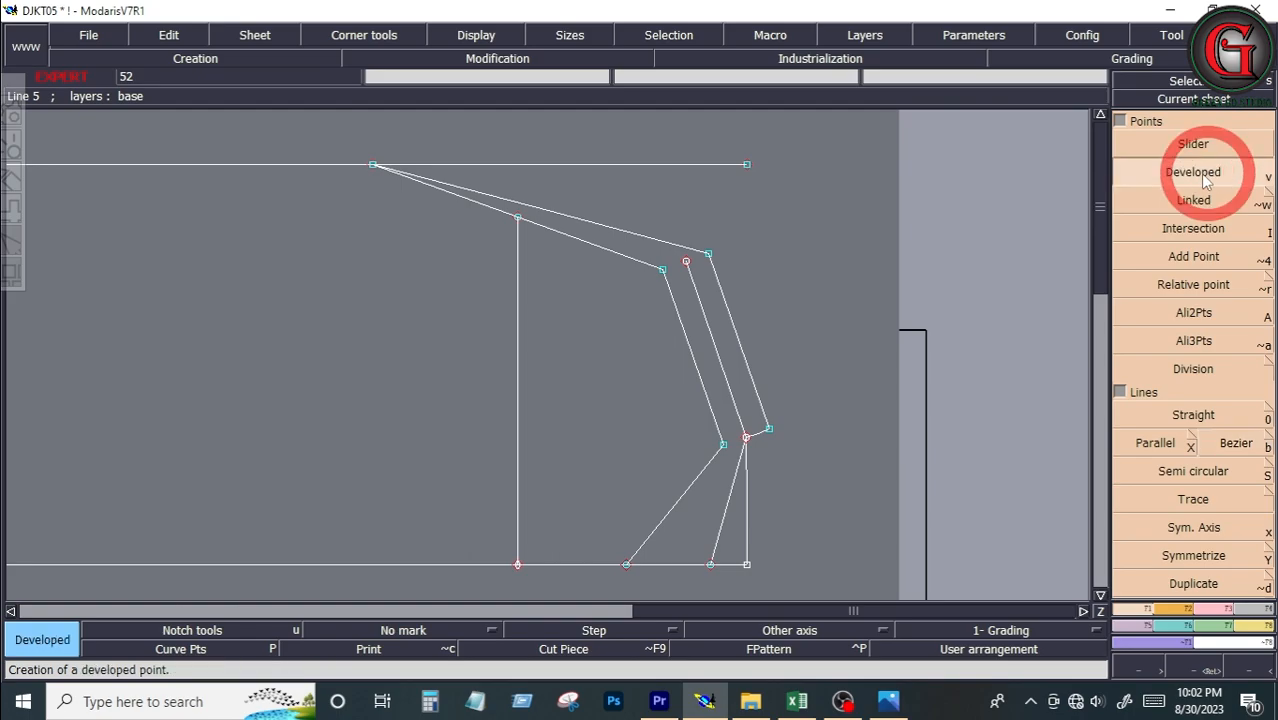
left_click(517, 564)
key("space")
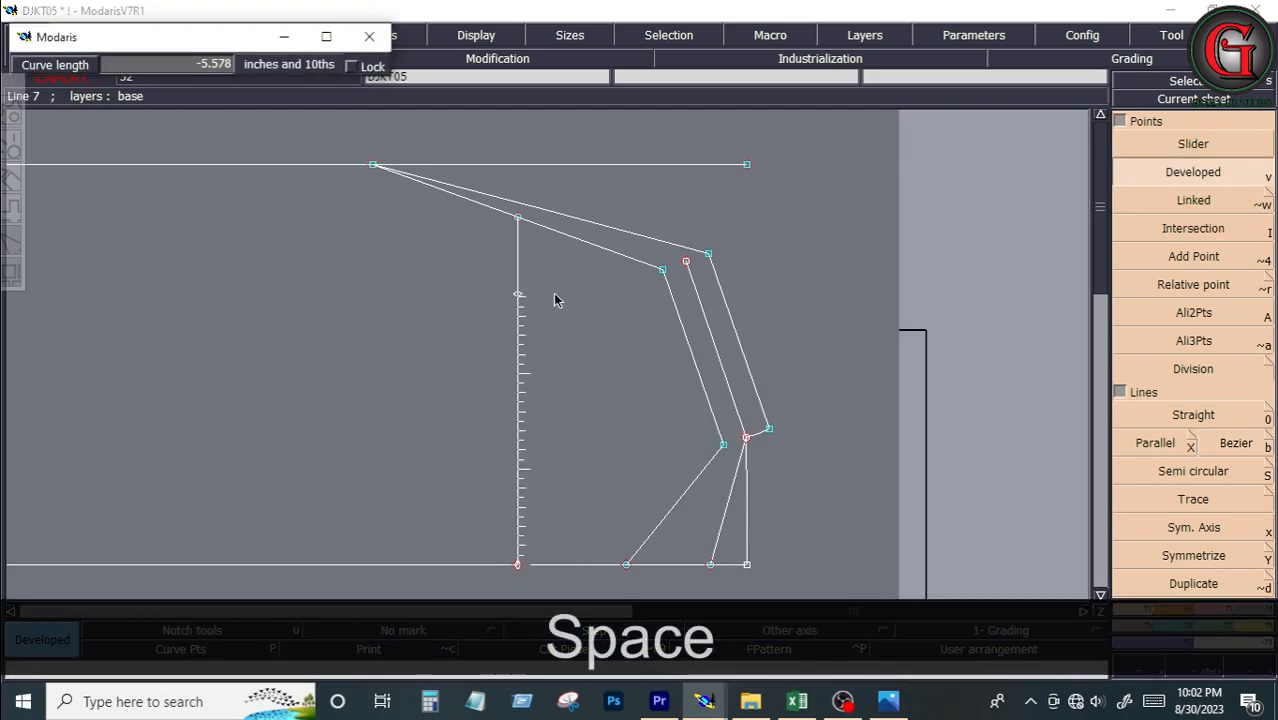
key("Down")
type("-")
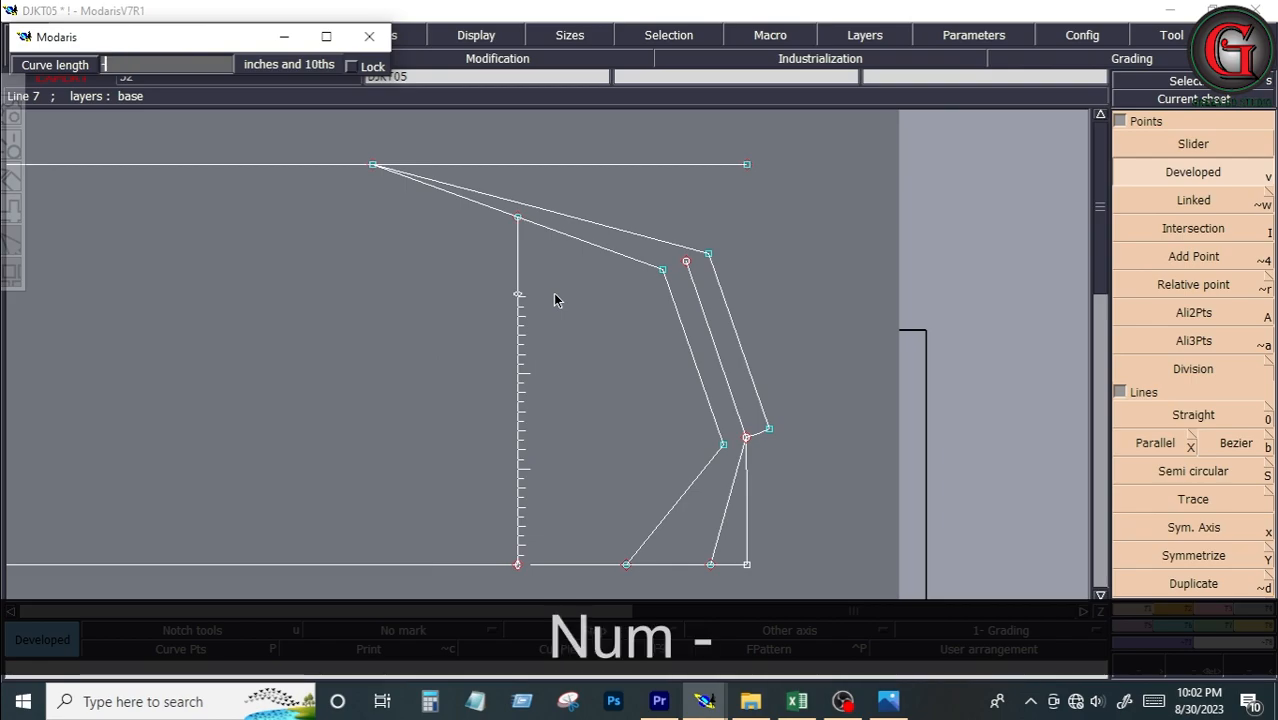
type("5.75")
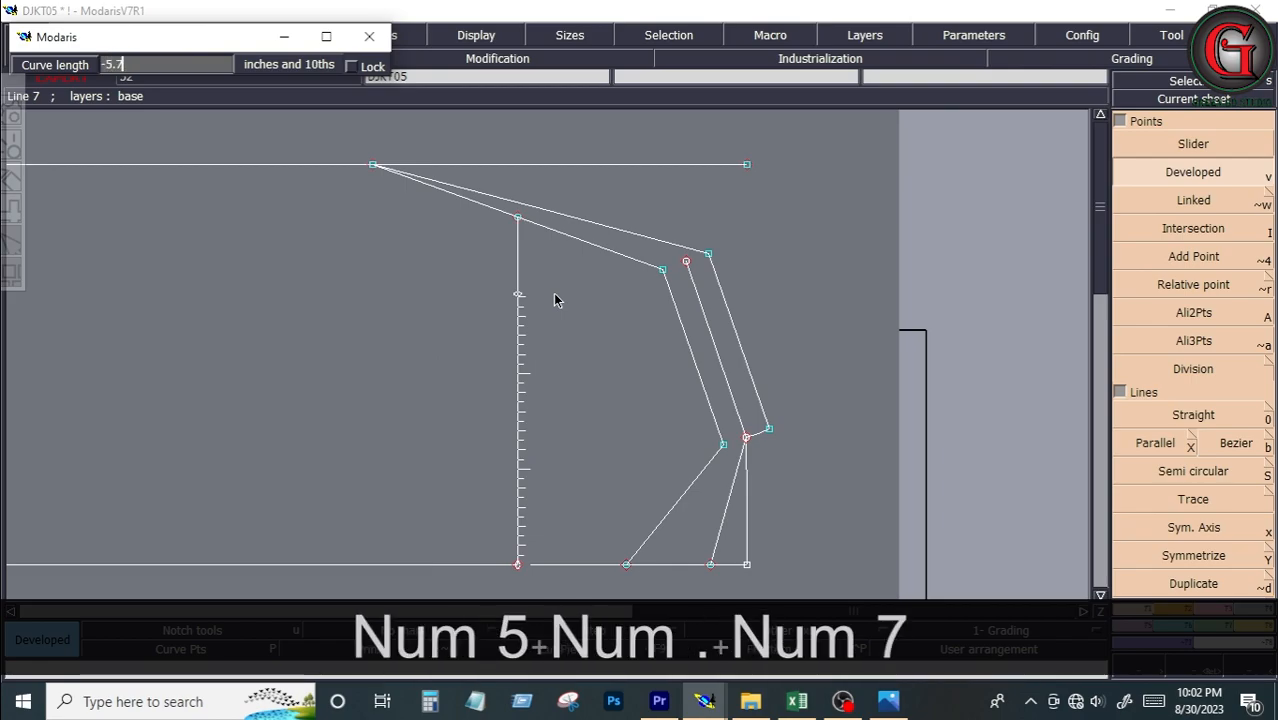
left_click(557, 300)
Step: Place a second developed point on the vertical mid-armhole line at -6.25 inches from the body length line
left_click(517, 566)
key("space")
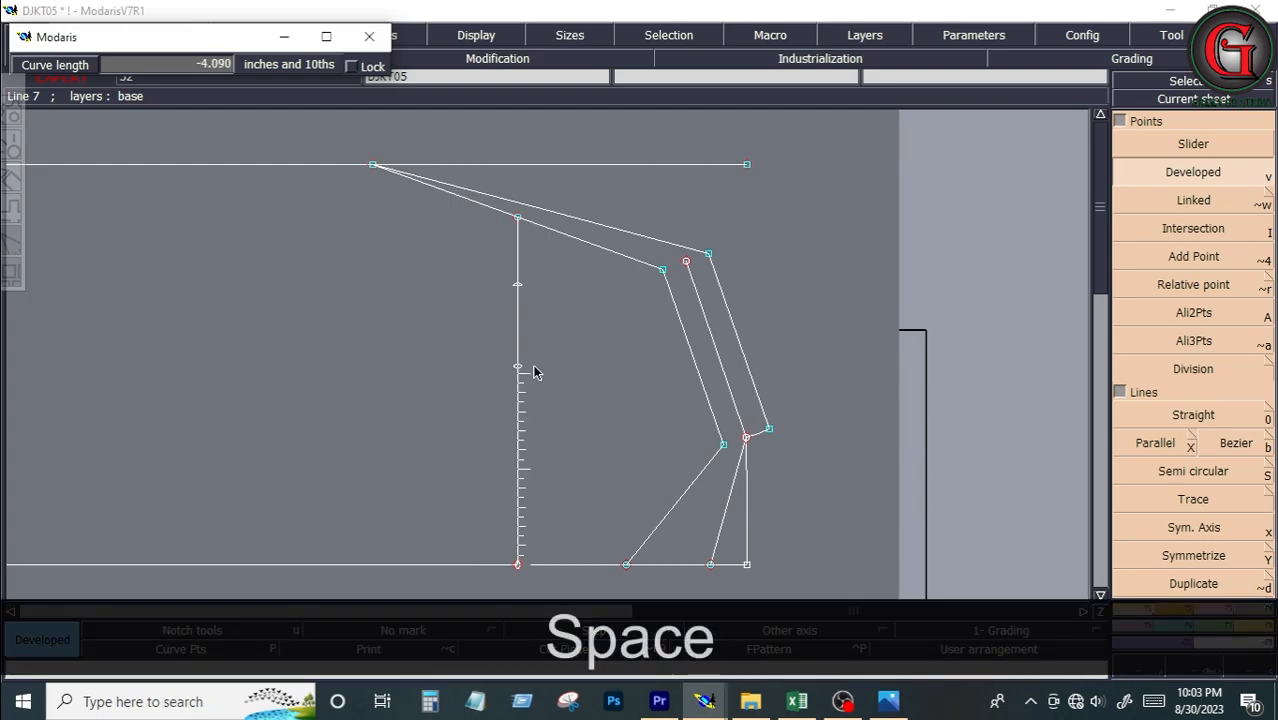
key("Down")
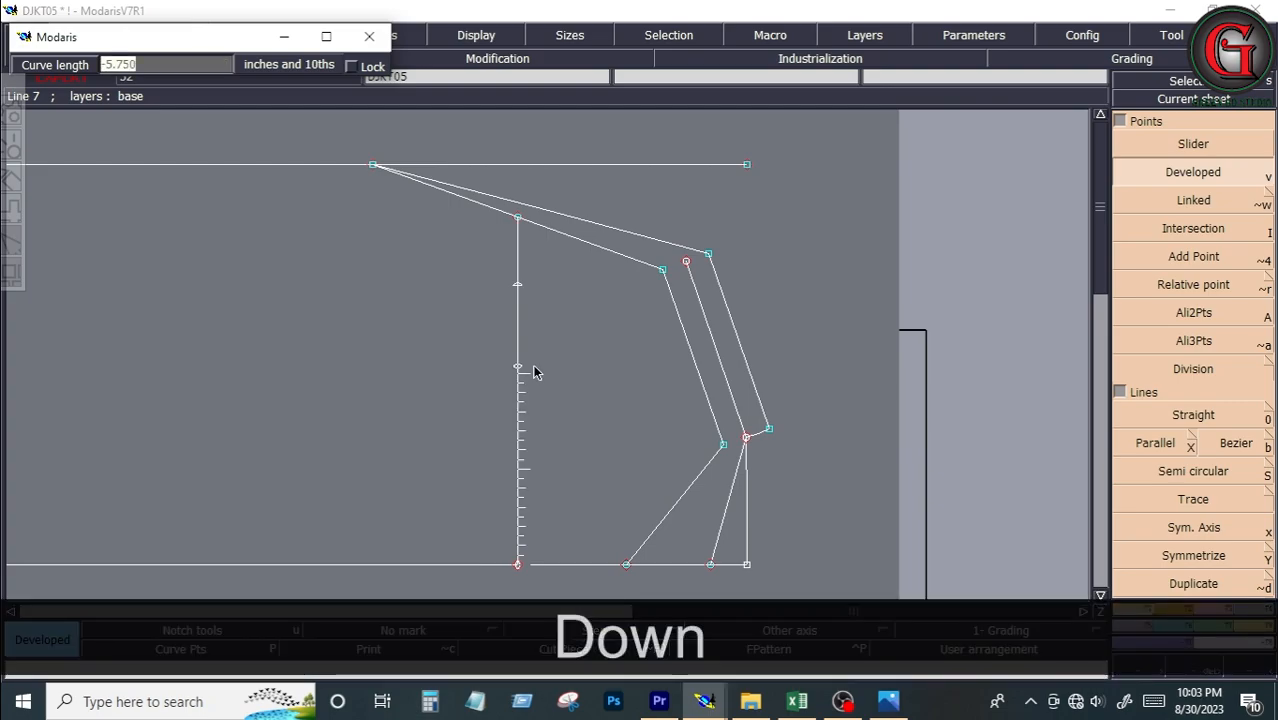
type("-6.25")
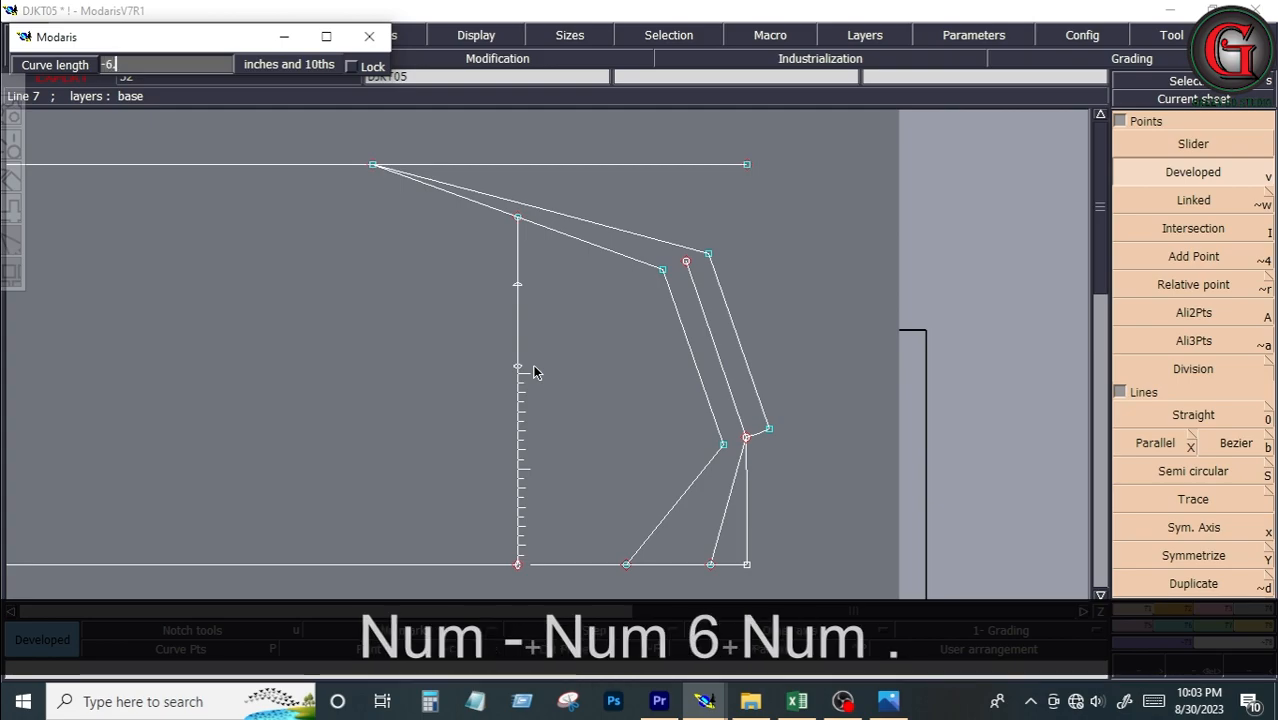
key("Return")
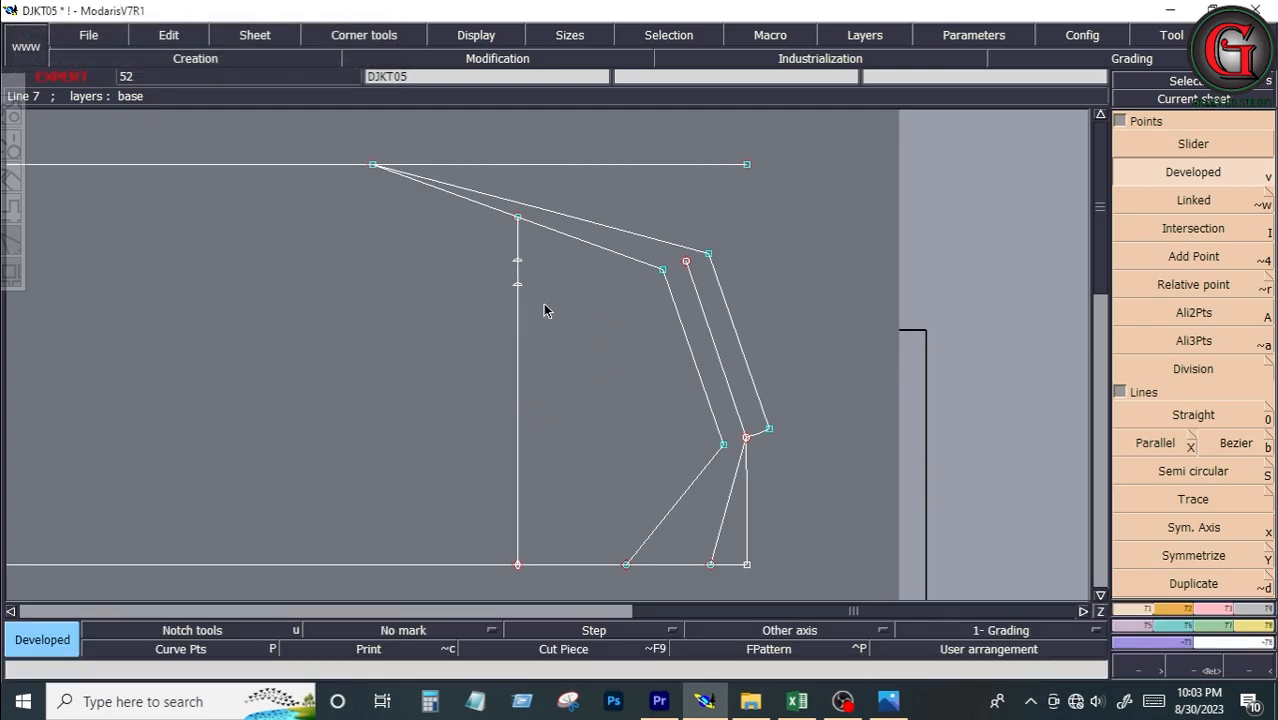
left_click(517, 260)
left_click(446, 258)
left_click(516, 262)
left_click(515, 307)
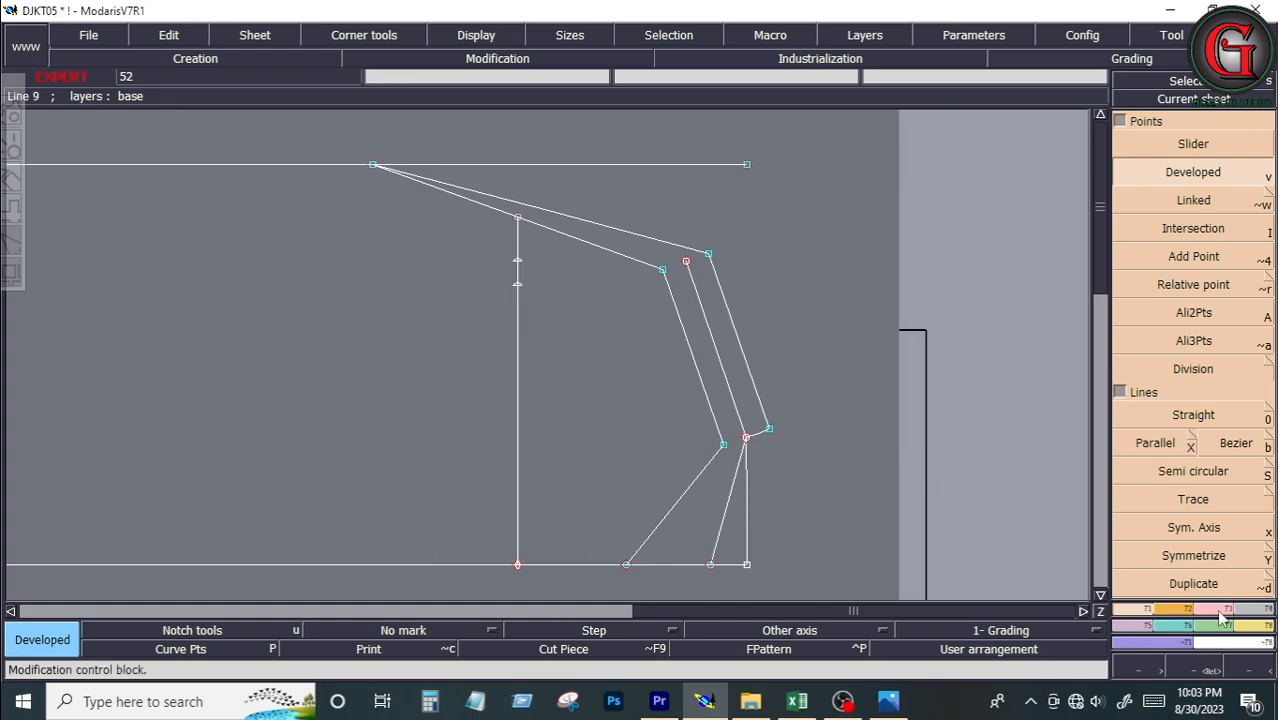
Step: Insert the 5.75 and 6.25 inch developed points into the vertical mid-armhole line
left_click(497, 58)
left_click(1193, 471)
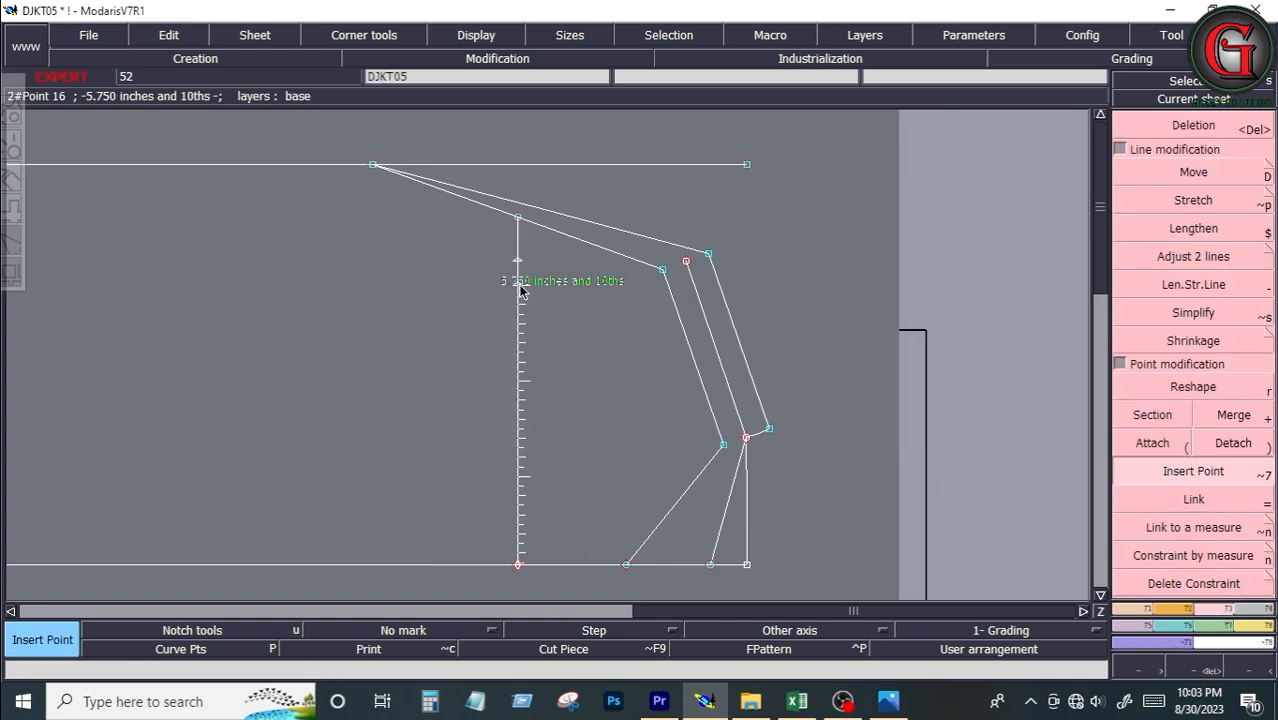
left_click(519, 262)
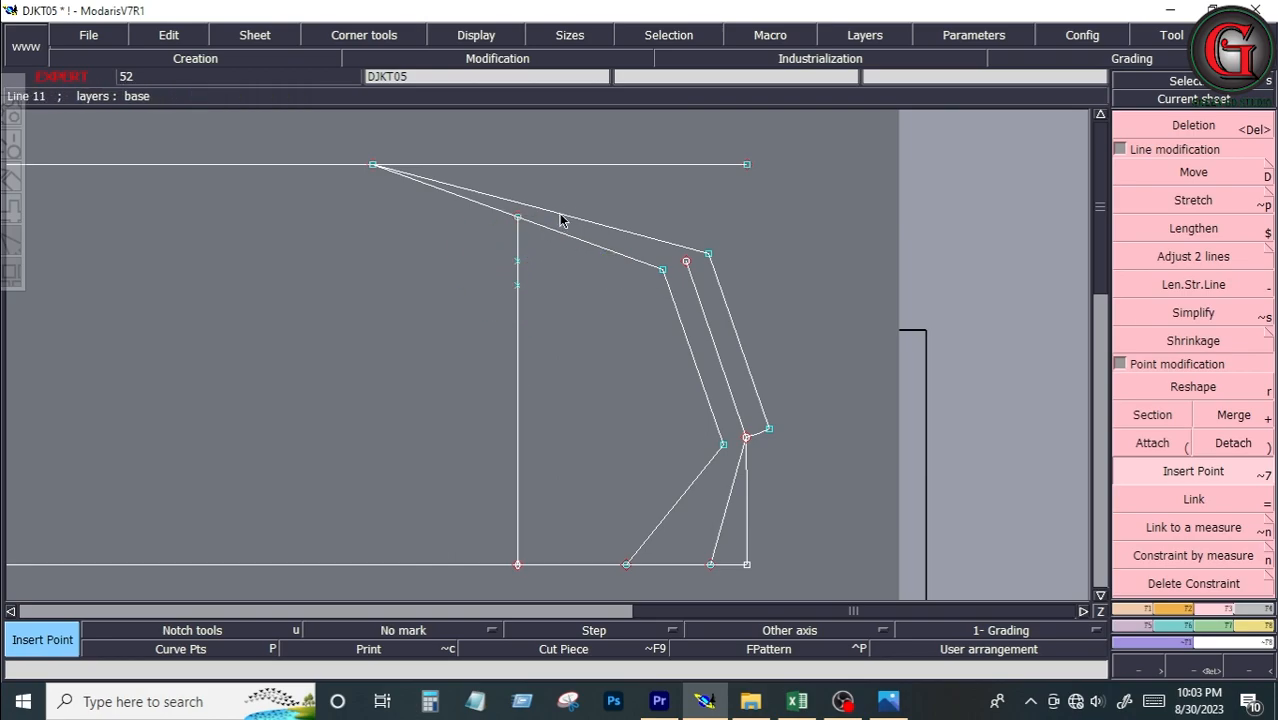
Step: Delete both straight armhole lines running from the shoulder ends to the quarter-chest point
key("Delete")
left_click(561, 235)
left_click(562, 217)
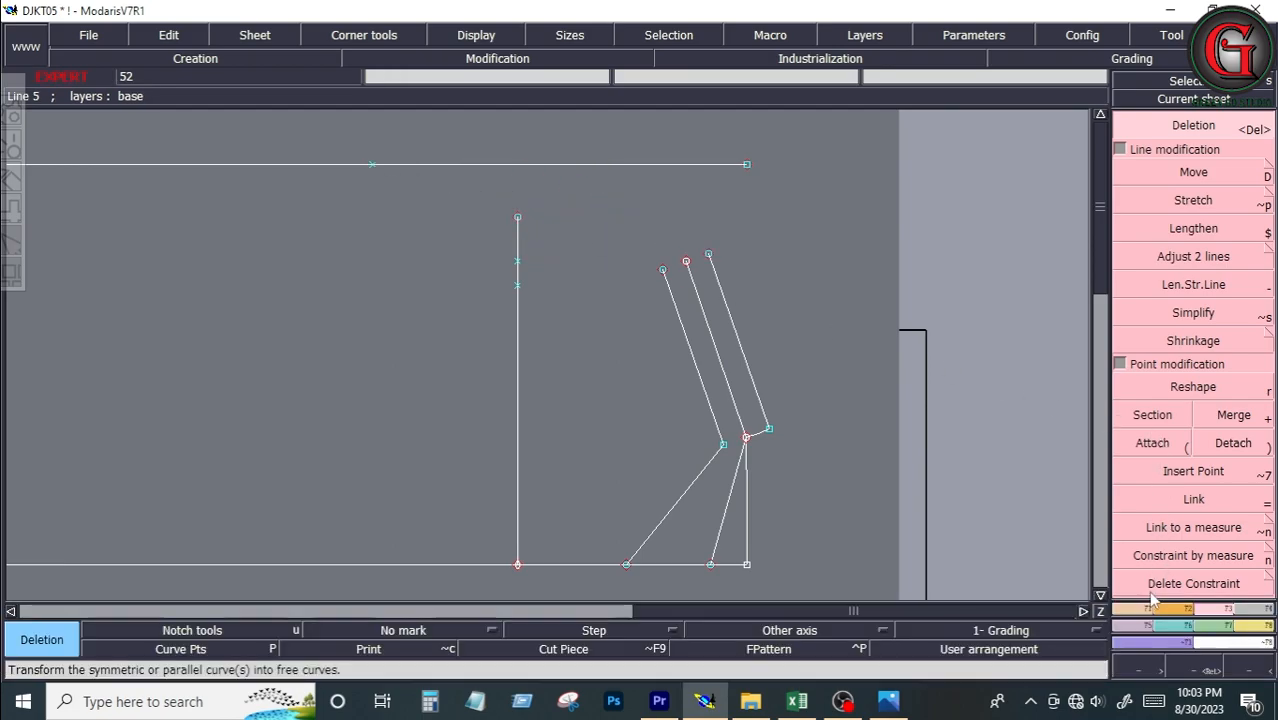
Step: Draw Bezier back and front armhole lines from the quarter-chest point through the 6.25 and 5.75 inch points to their respective shoulder ends
left_click(1138, 612)
left_click(1236, 452)
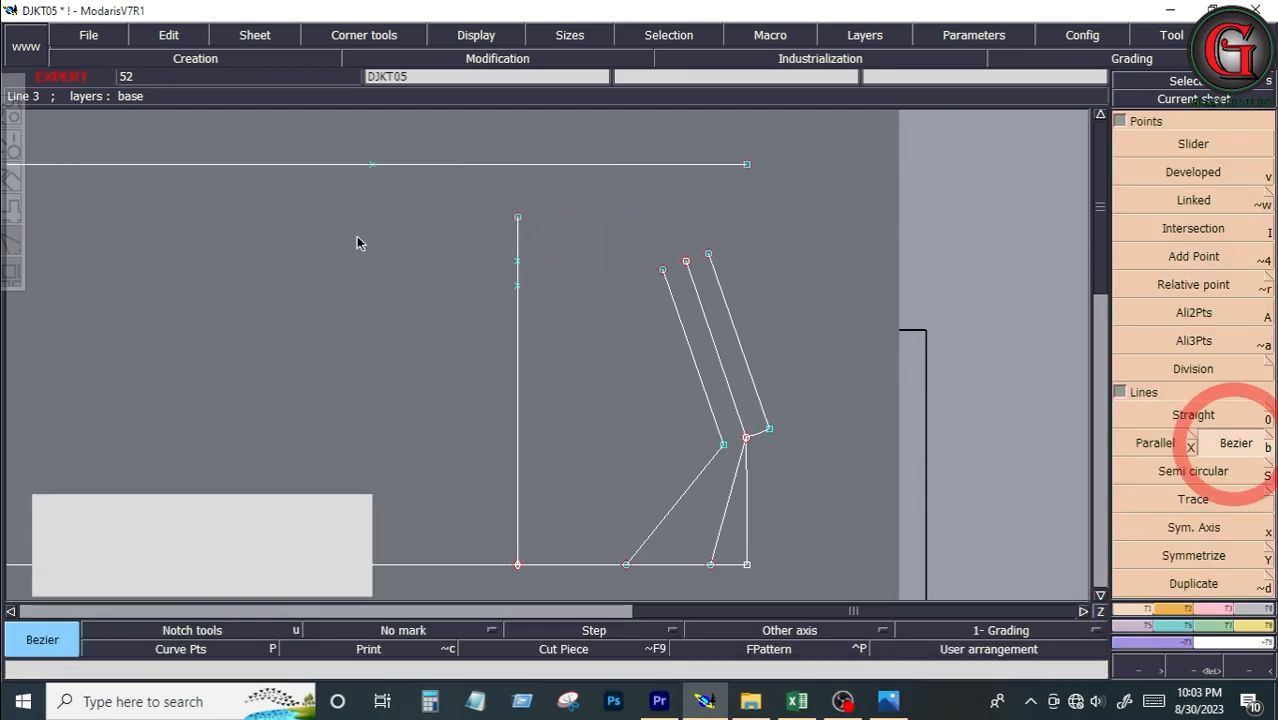
left_click(372, 164)
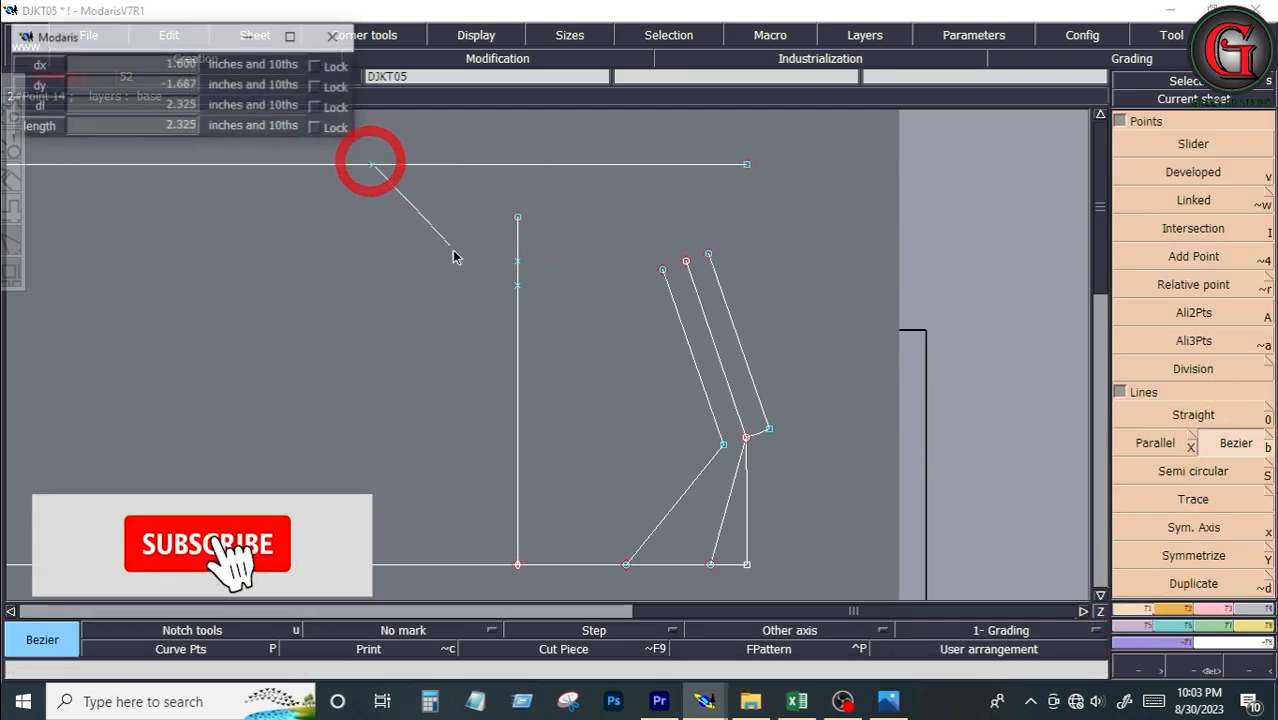
left_click(511, 259)
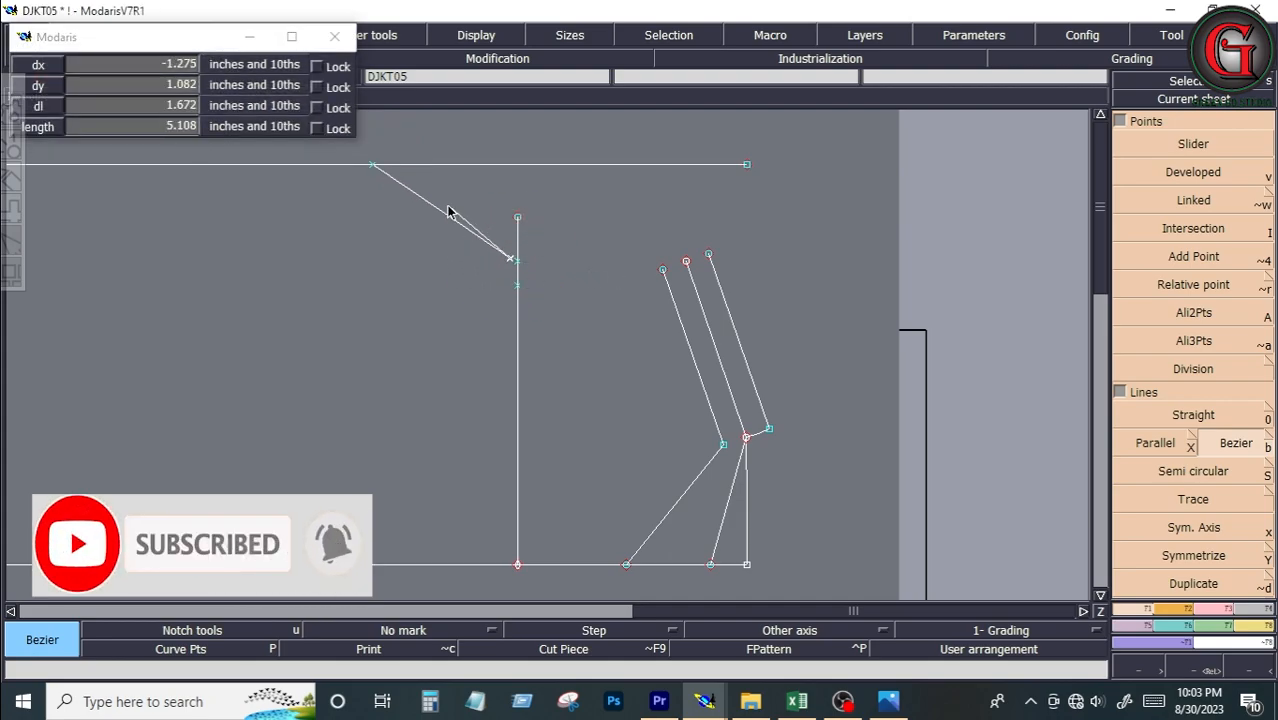
left_click(515, 260)
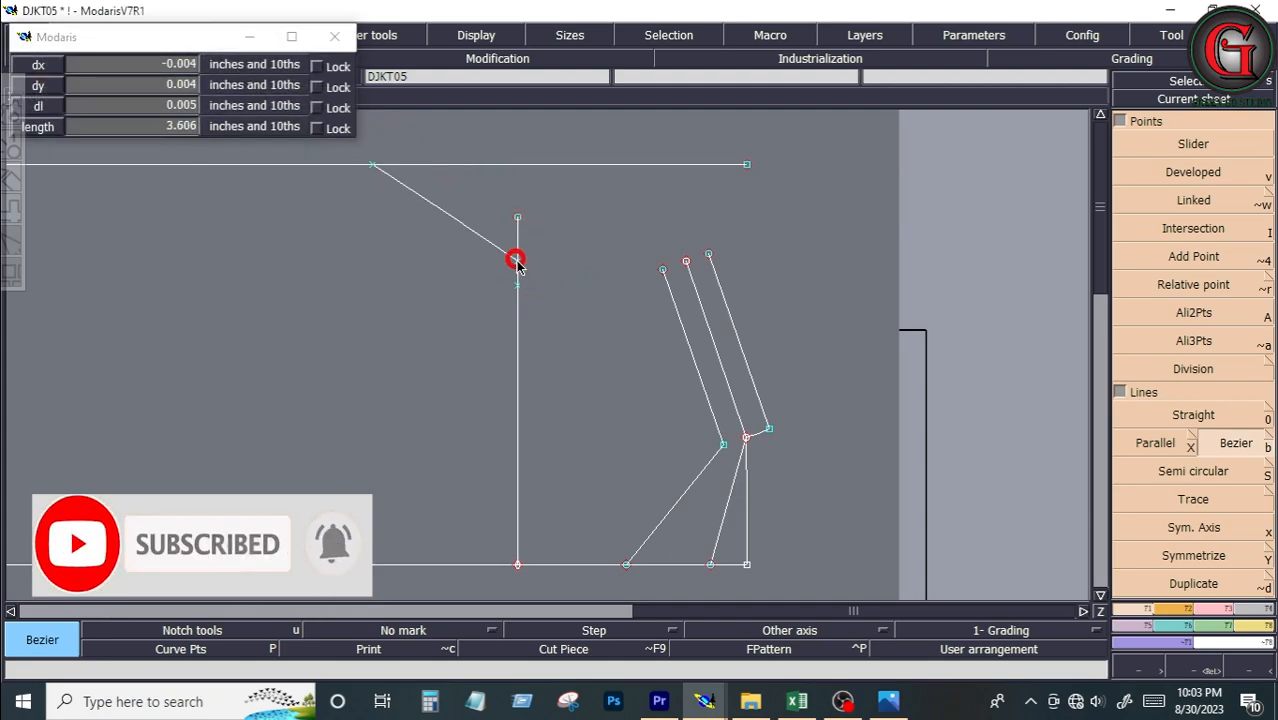
left_click(686, 261)
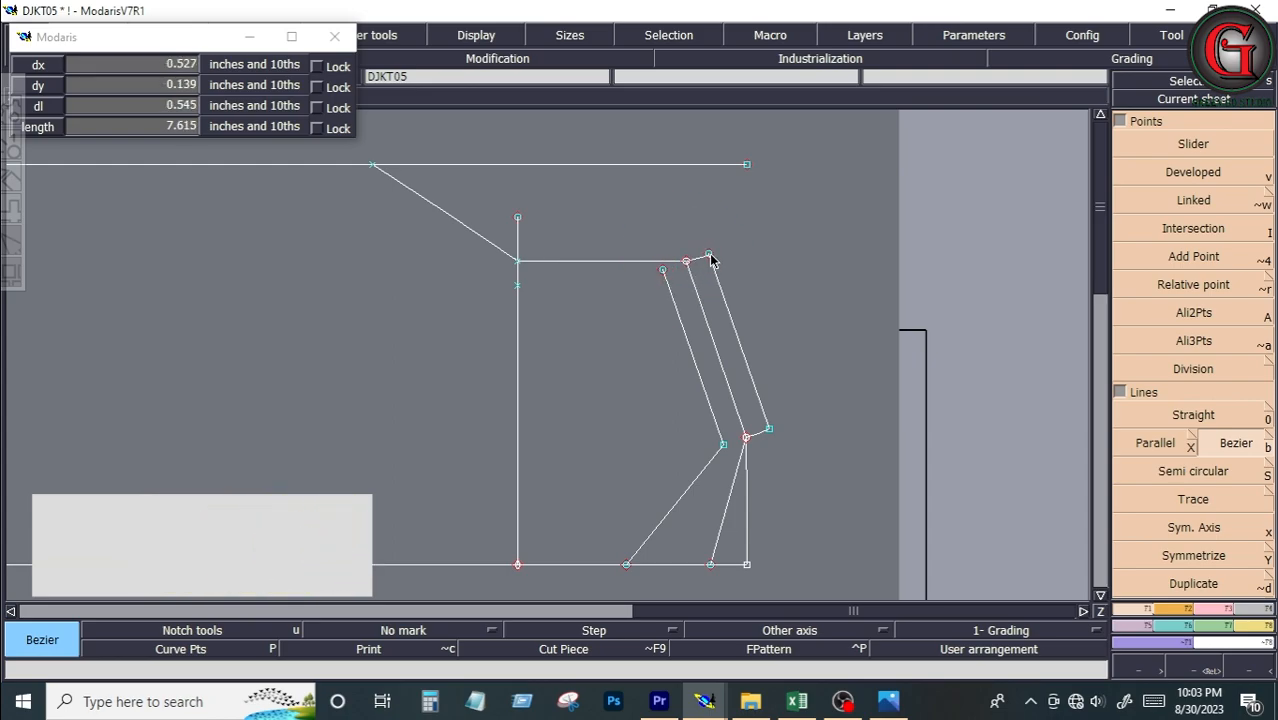
left_click(708, 256)
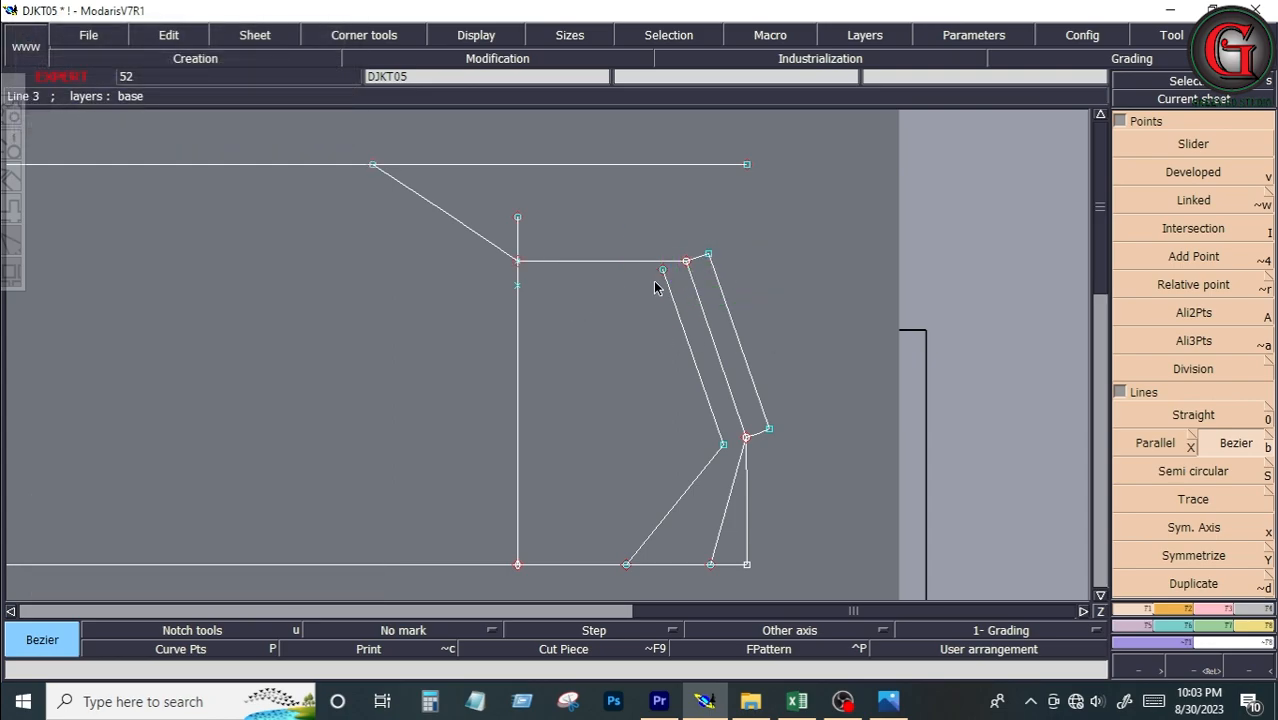
left_click(663, 270)
left_click(517, 288)
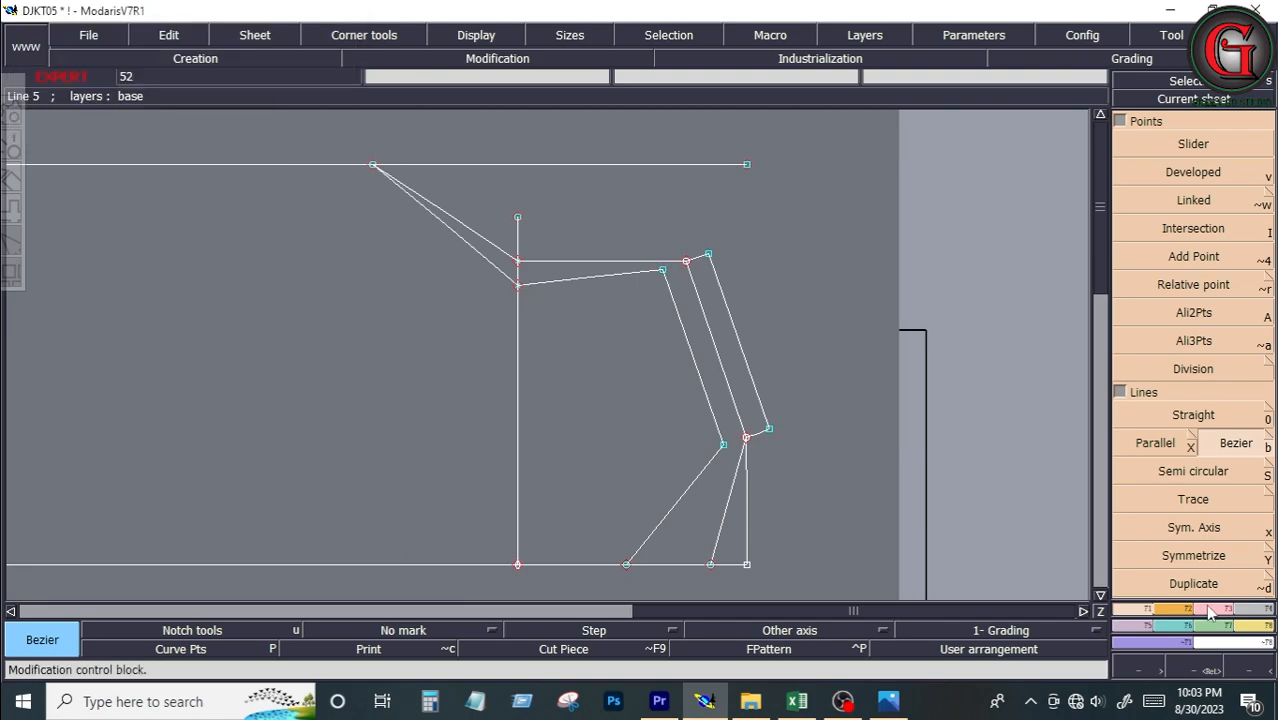
Step: Trim the upper horizontal line with Adjust 2 lines so it ends at the quarter-chest point where the armhole lines start
key("F2")
left_click(1191, 254)
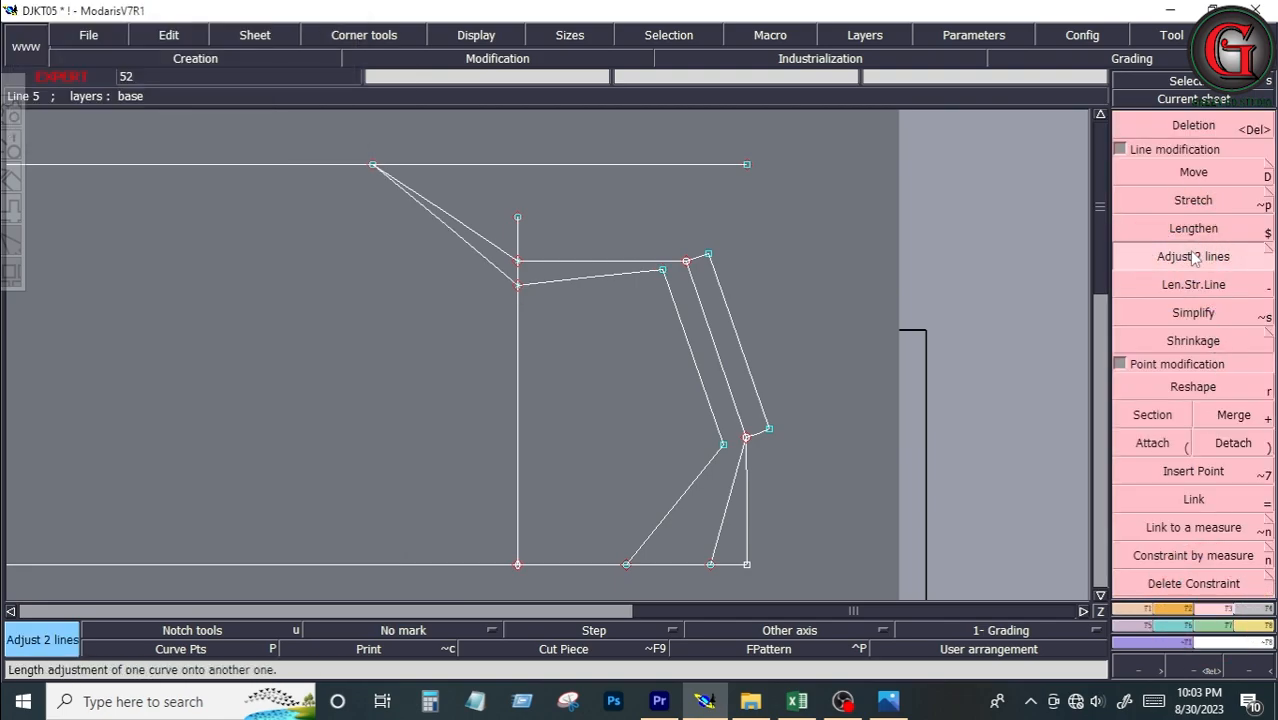
left_click(322, 164)
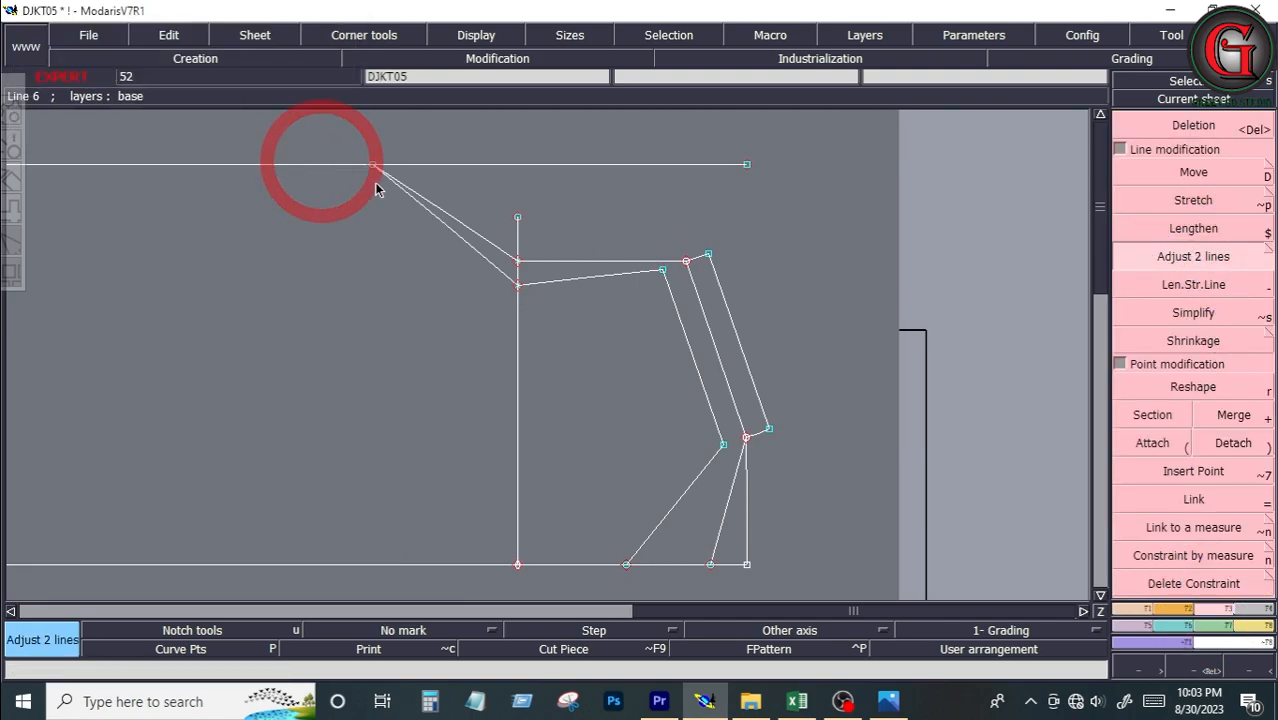
left_click(391, 177)
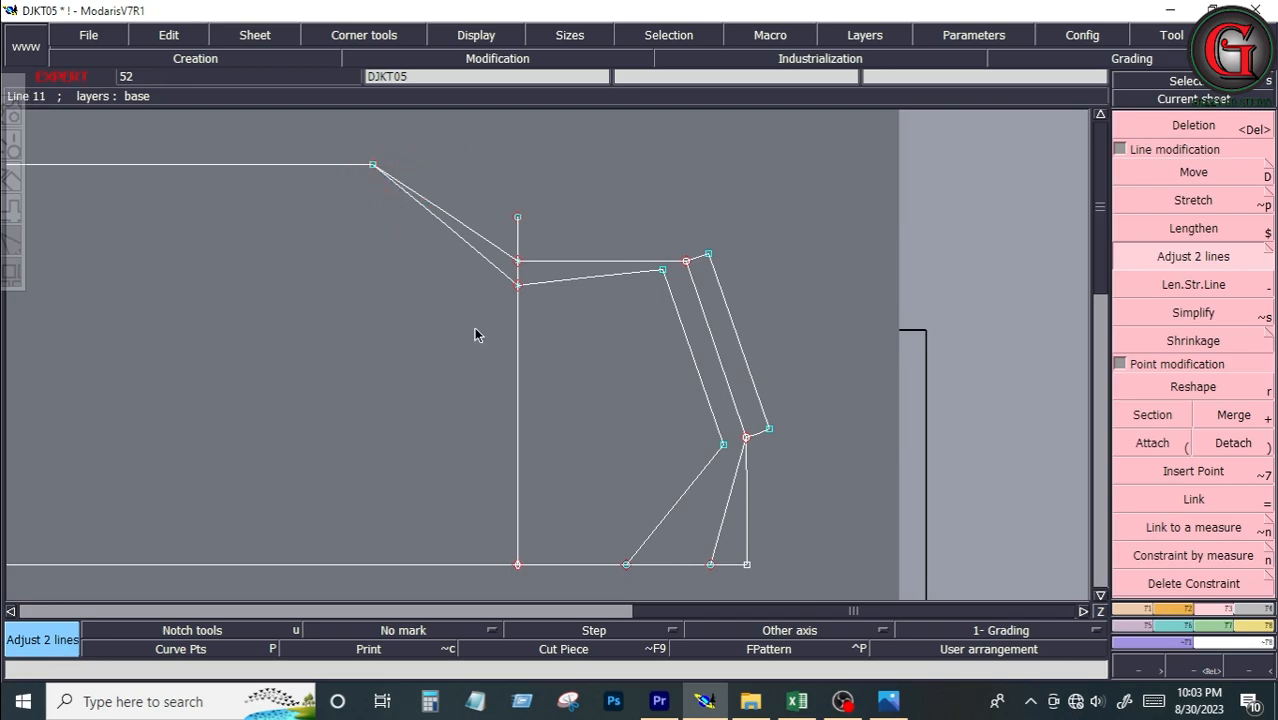
Step: Trim the vertical mid-armhole line at the back armhole line, and the body length line at the back neck line
left_click(516, 304)
left_click(555, 261)
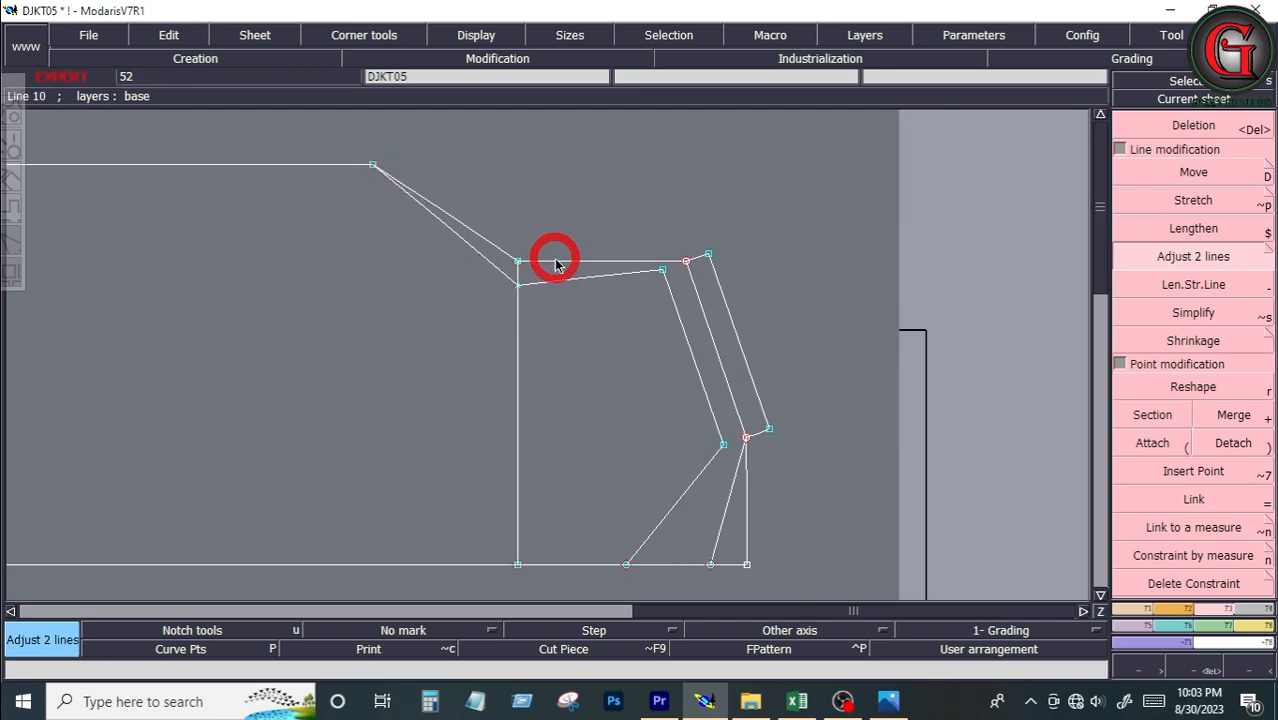
left_click(675, 572)
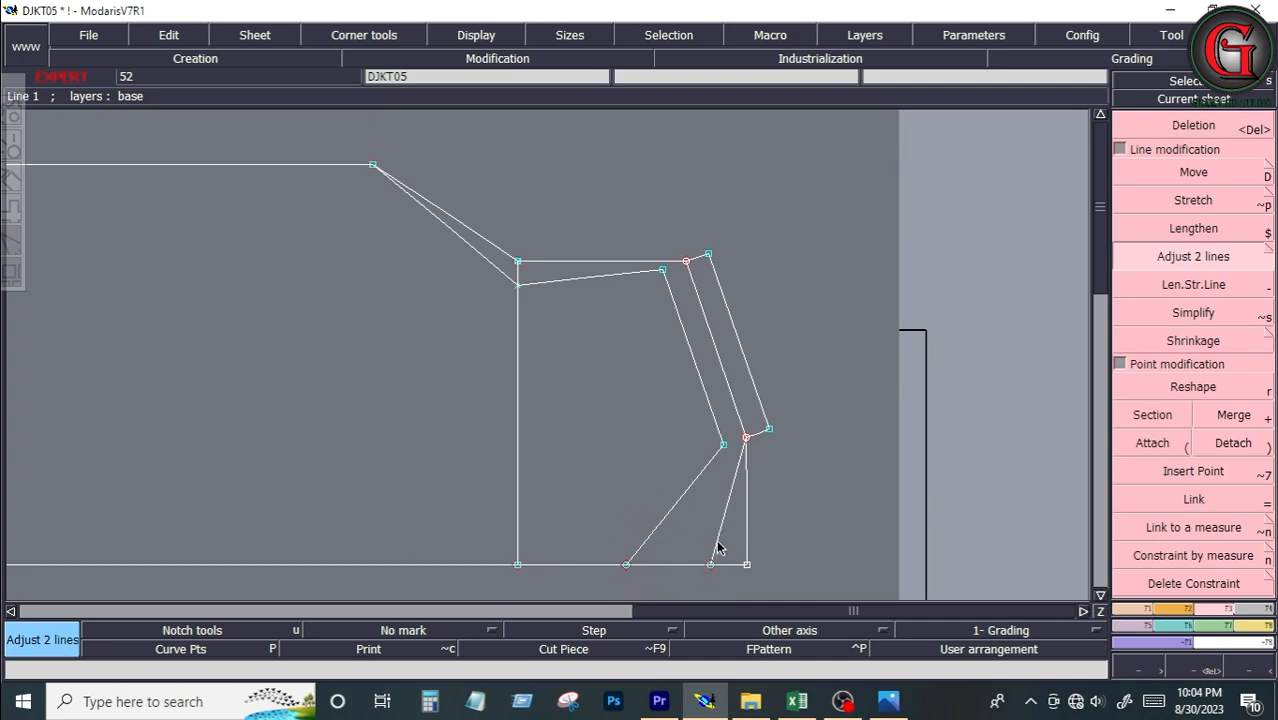
left_click(721, 529)
Step: Delete the vertical neck construction line and the original middle shoulder line between the front and back shoulders
key("Delete")
left_click(746, 505)
left_click(747, 564)
left_click(710, 330)
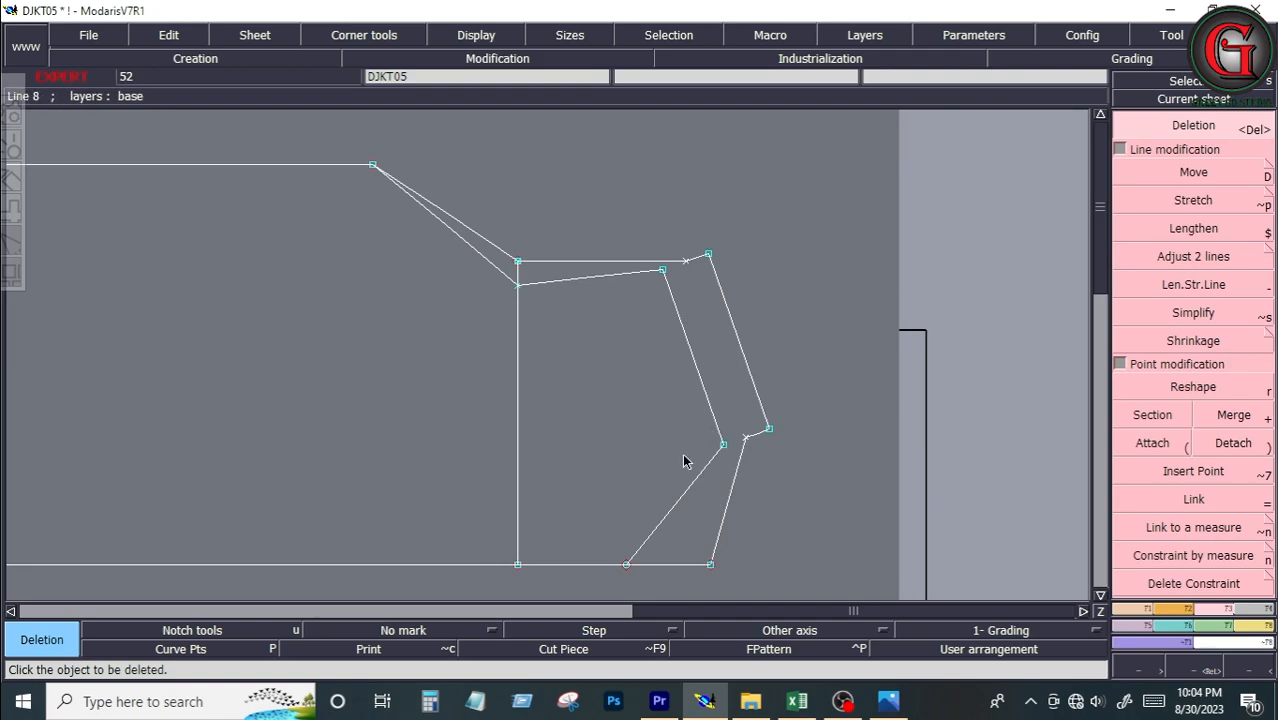
Step: Display the curve handles and reshape the straight front neck line into a rounded, deep front neckline curve
left_click(477, 36)
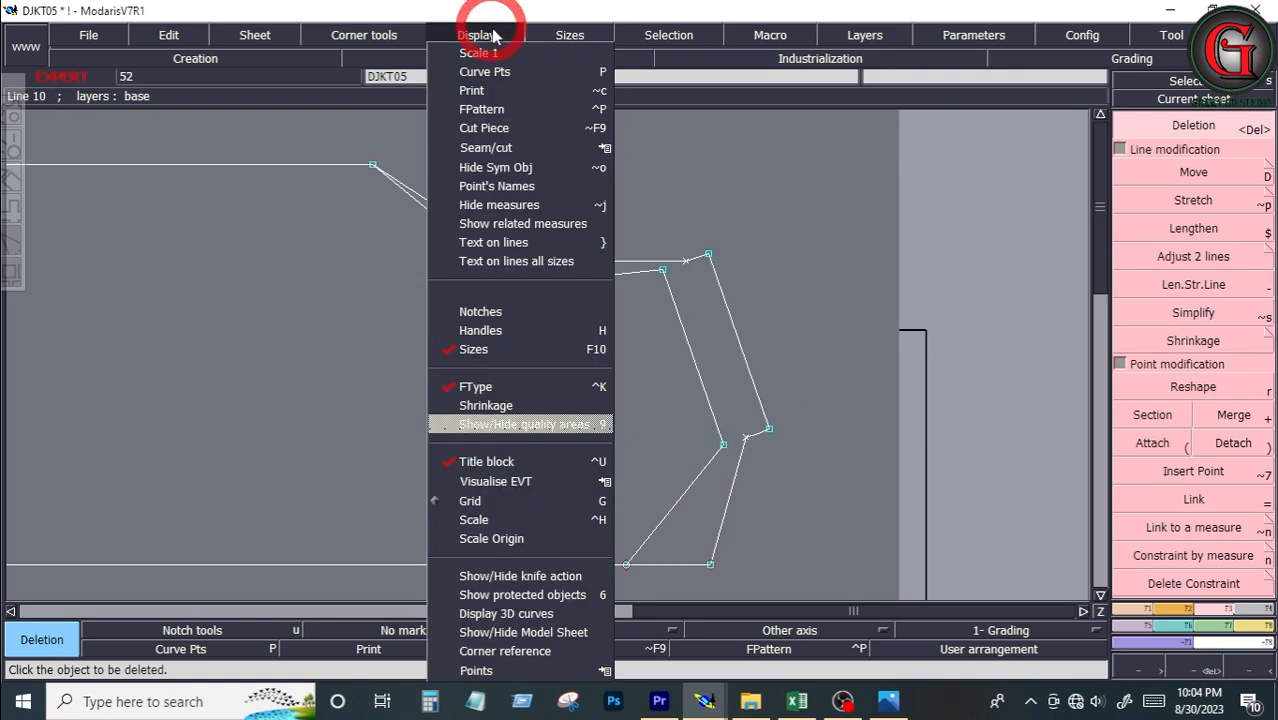
left_click(495, 333)
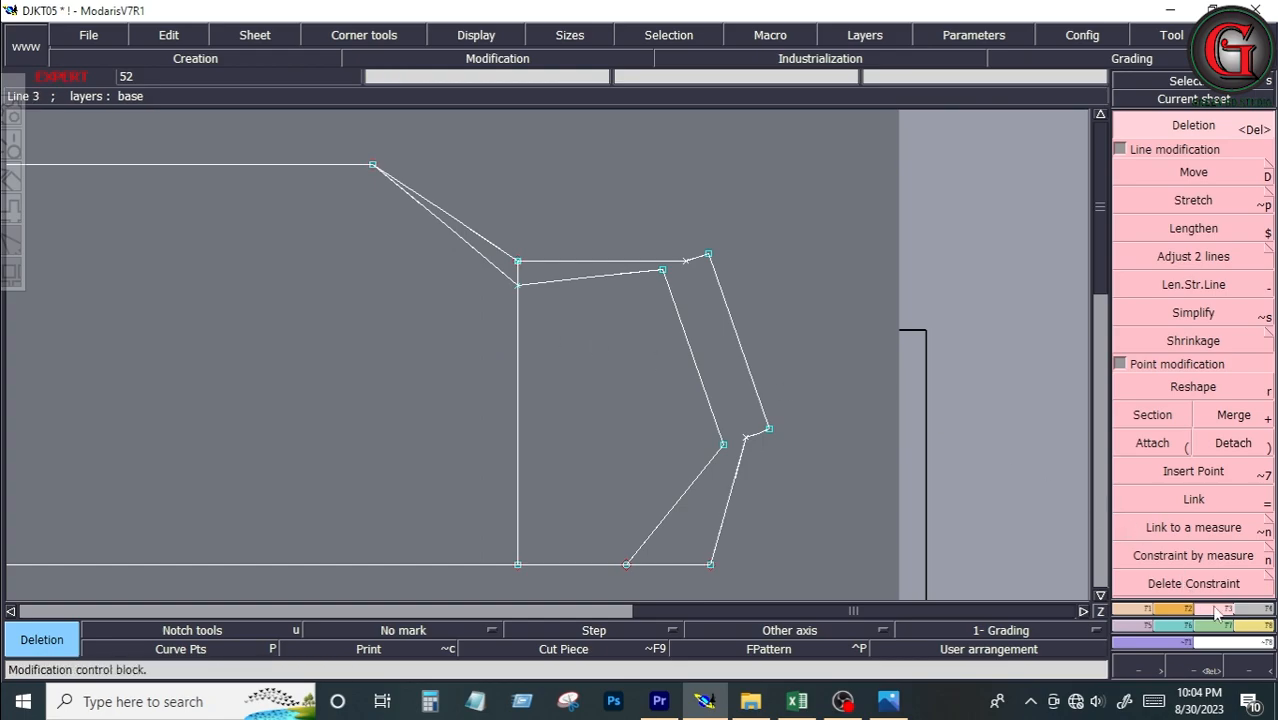
left_click(1193, 390)
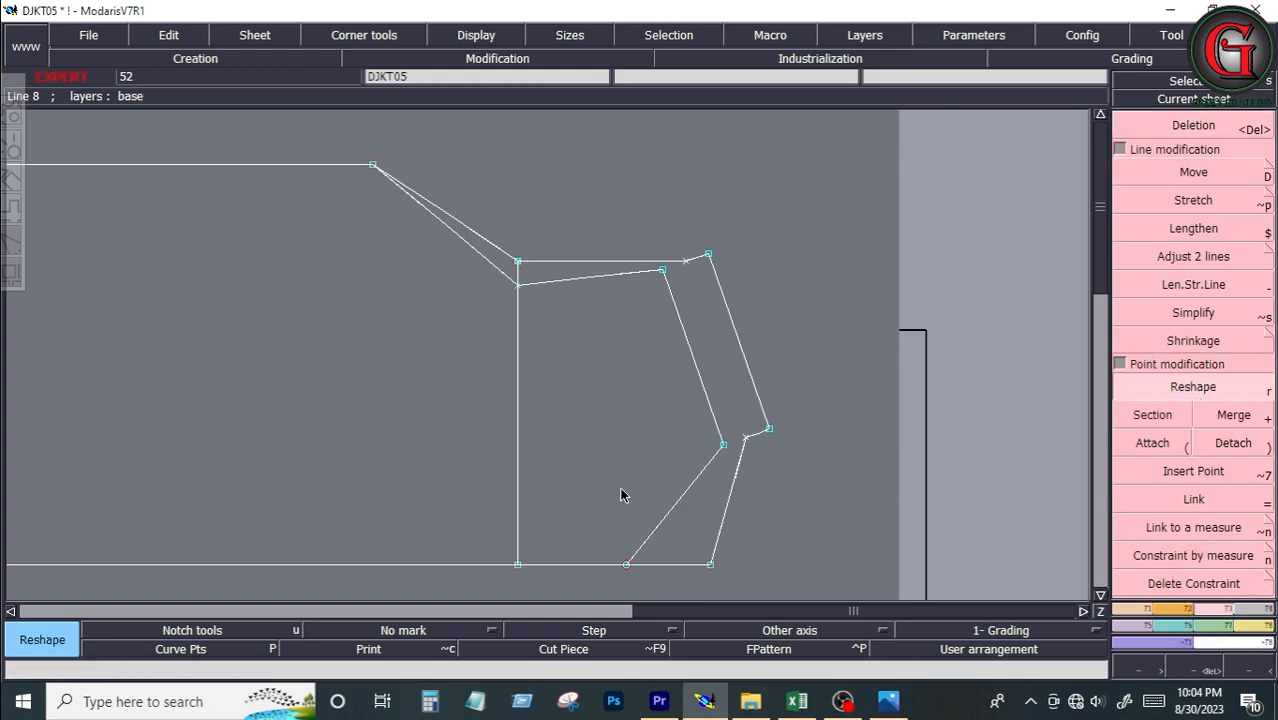
key("Return")
left_click_drag(610, 403, 792, 567)
left_click(420, 432)
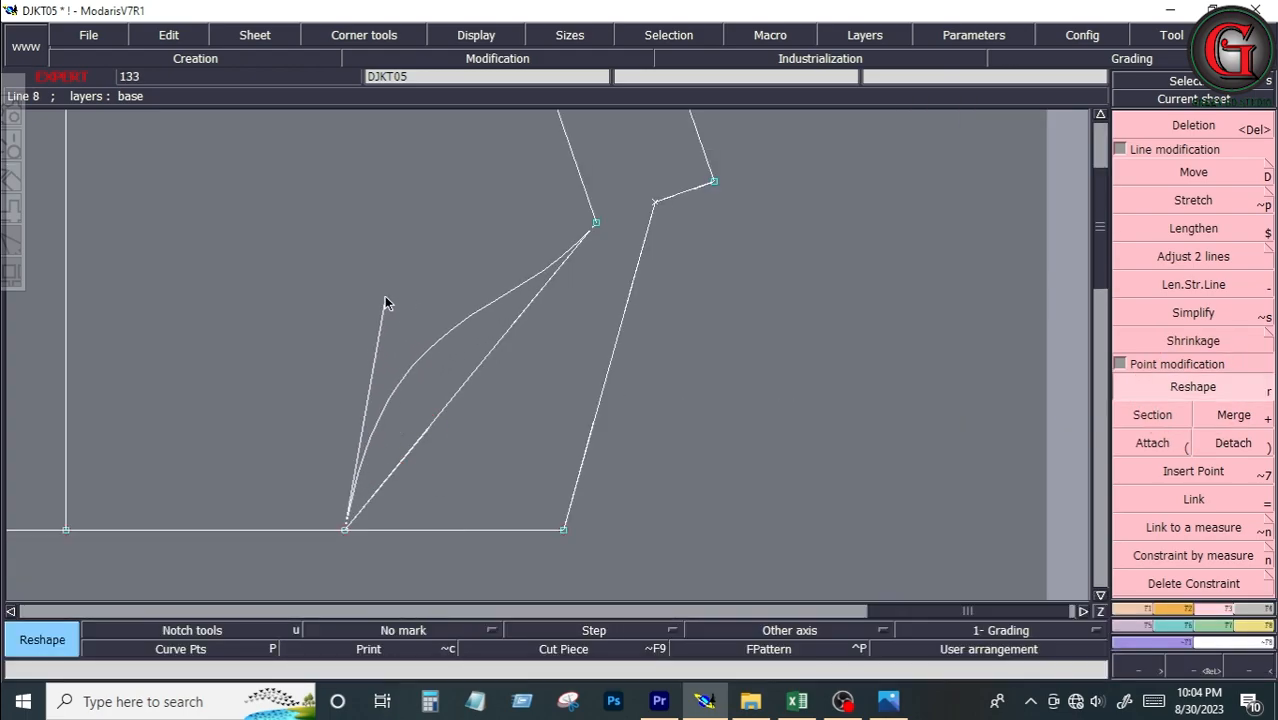
left_click(369, 284)
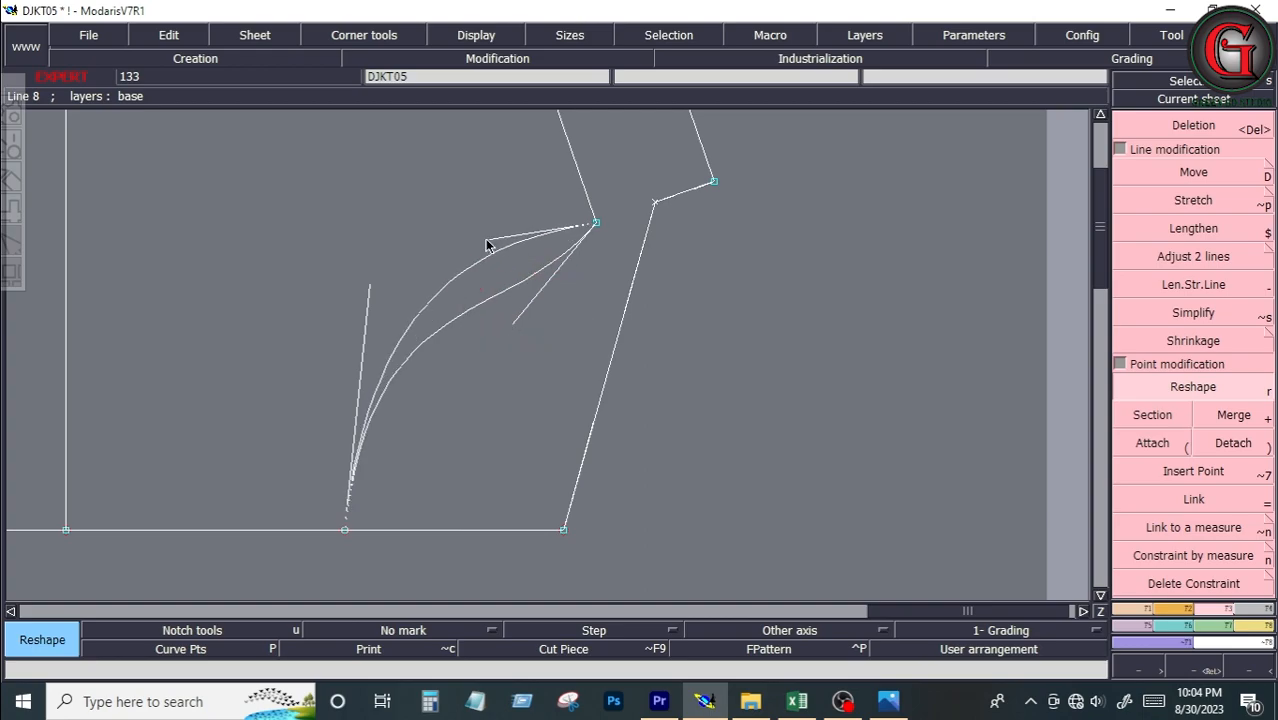
left_click(438, 253)
left_click(367, 294)
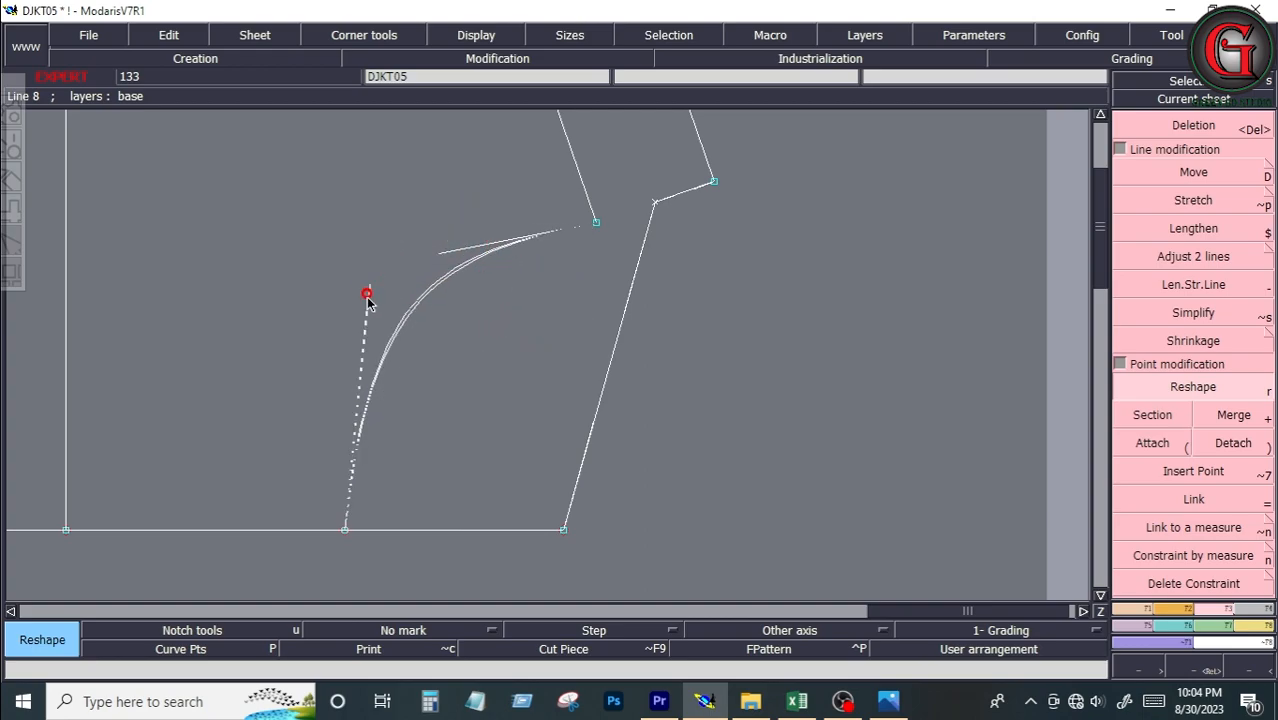
left_click(343, 340)
left_click(440, 253)
left_click(430, 255)
Step: Reshape the back neck line into a shallow curve that blends into the raised back shoulder end
left_click(633, 285)
left_click(580, 243)
left_click(573, 358)
left_click(572, 235)
left_click(571, 391)
left_click(567, 360)
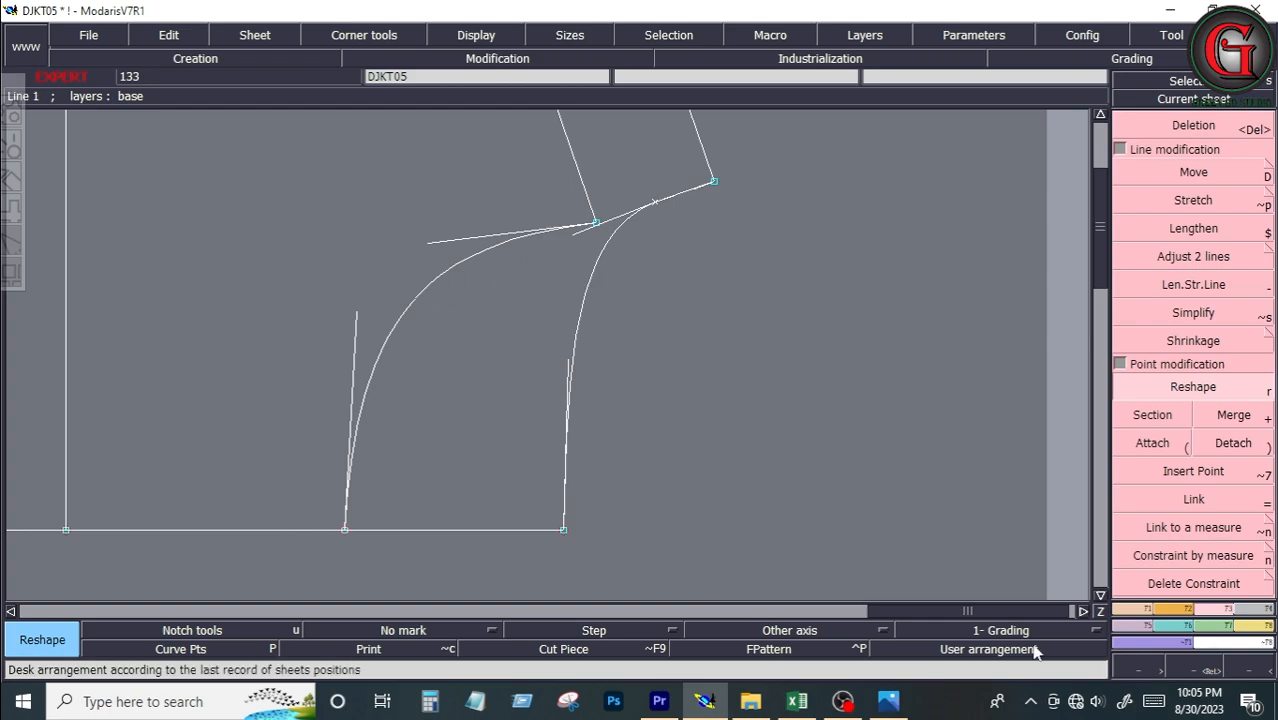
Step: Create a symmetry axis on the body length line between the two neck points and mirror the front and back neck curves across it
left_click(1122, 610)
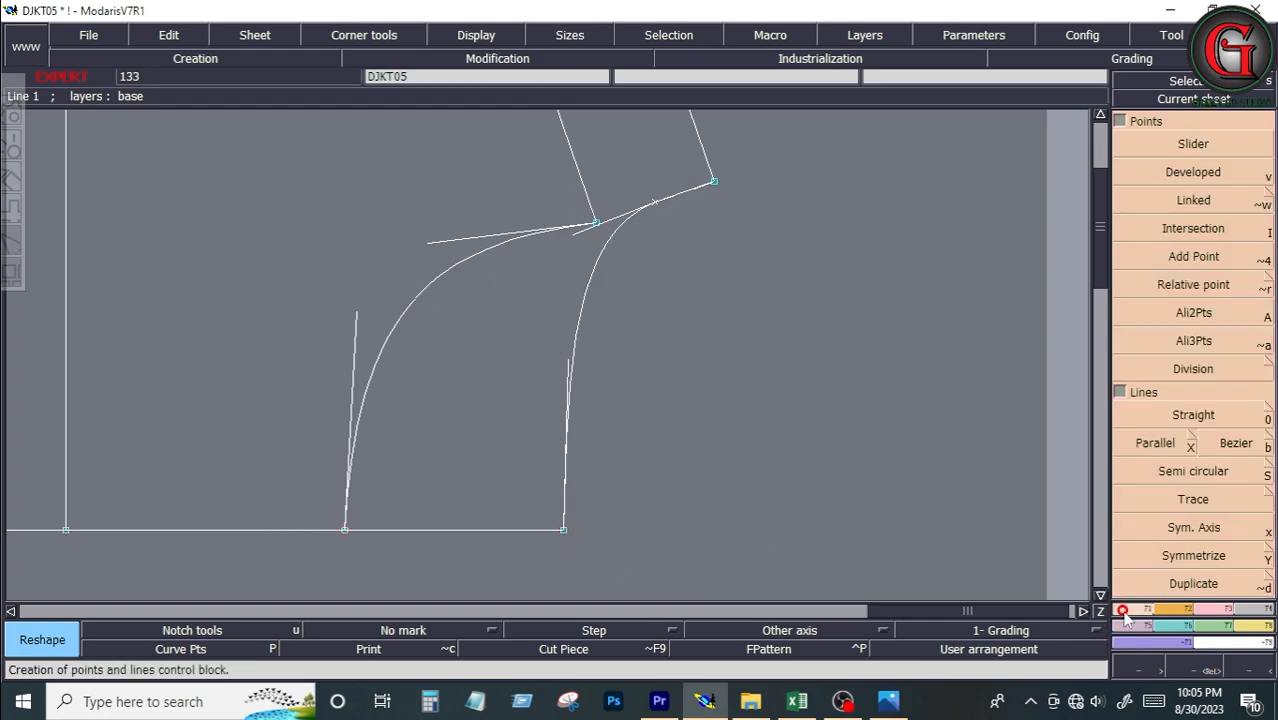
left_click(1186, 528)
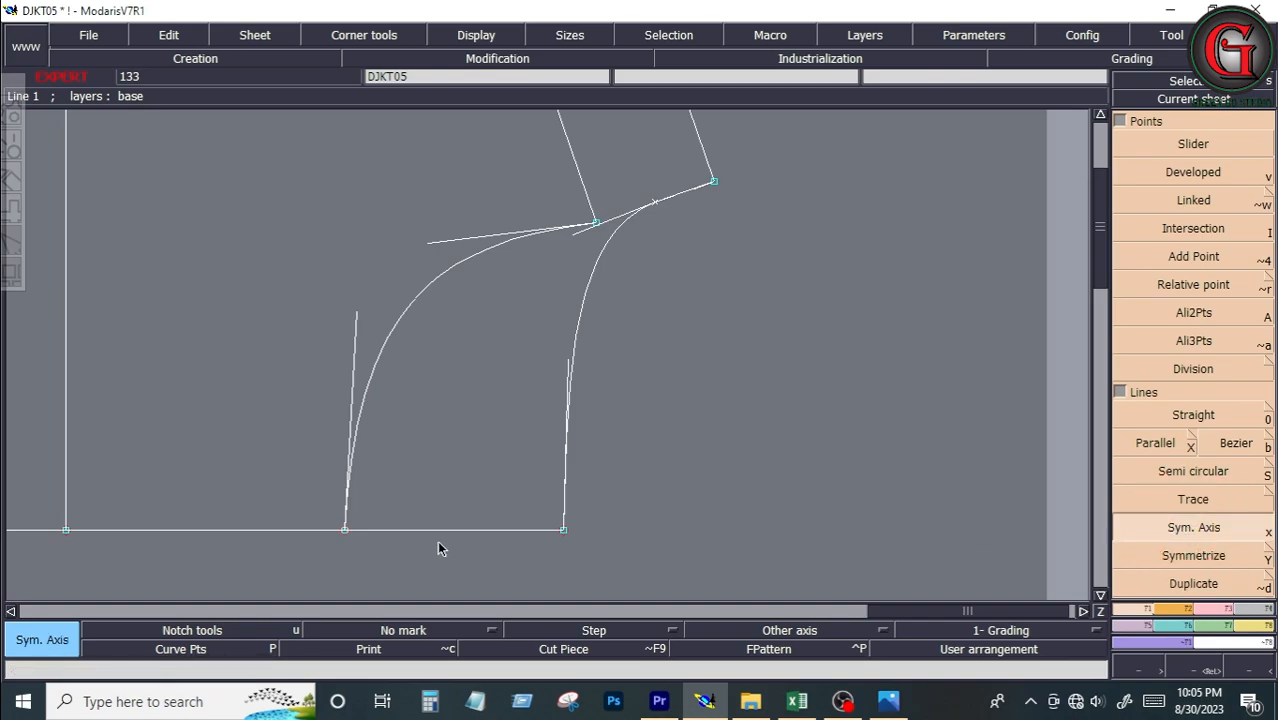
left_click(499, 530)
left_click(1155, 553)
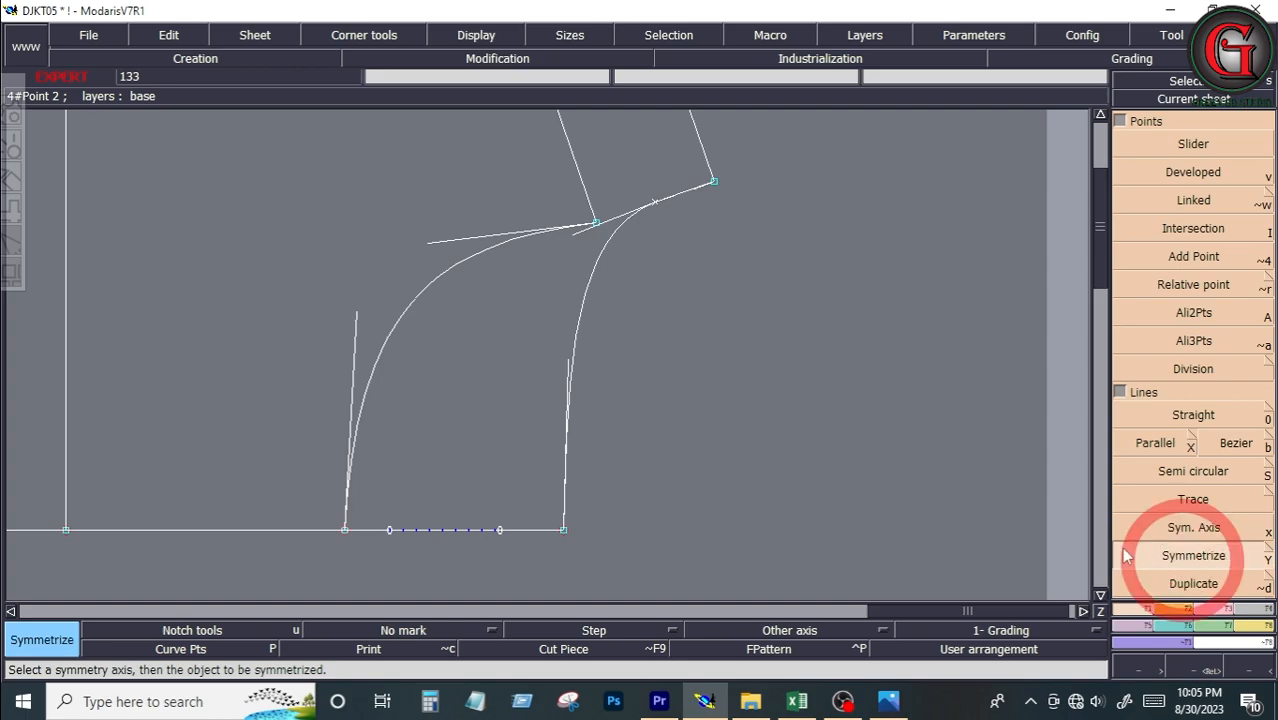
left_click(386, 342)
left_click(571, 347)
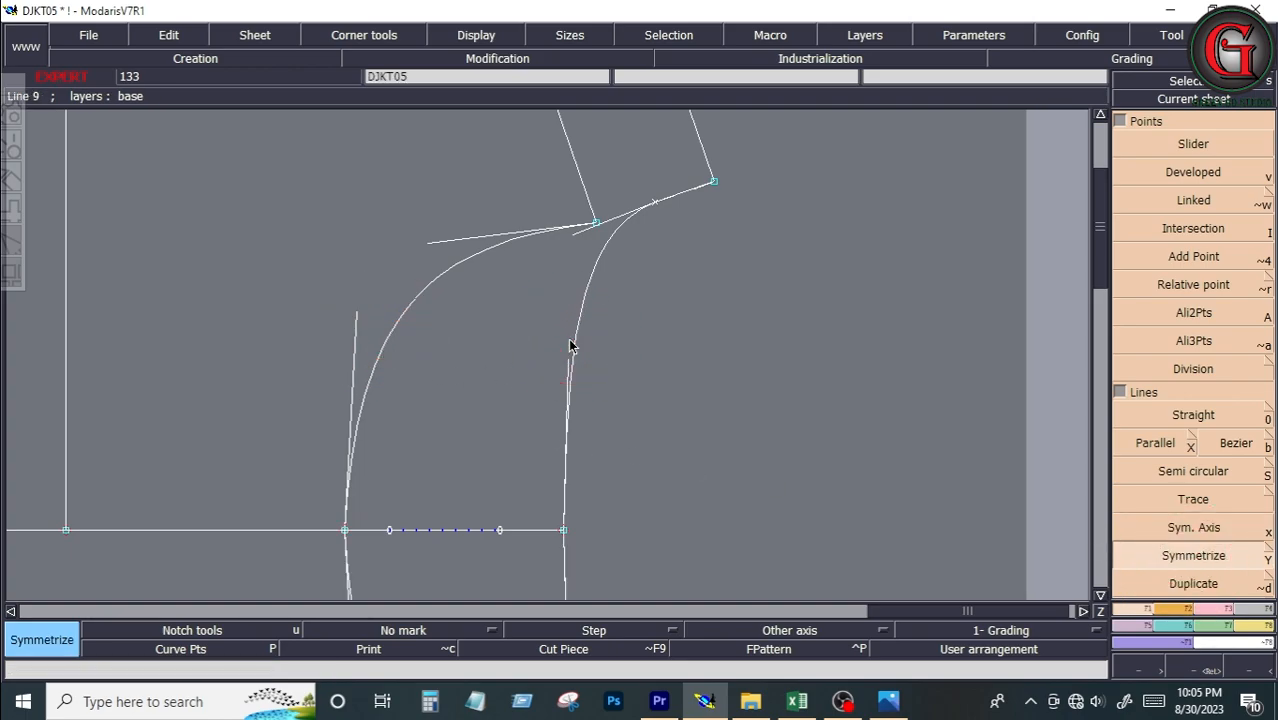
Step: Reshape the front and back neck curves near the body length line so they flow smoothly into their mirrored halves
key("Home")
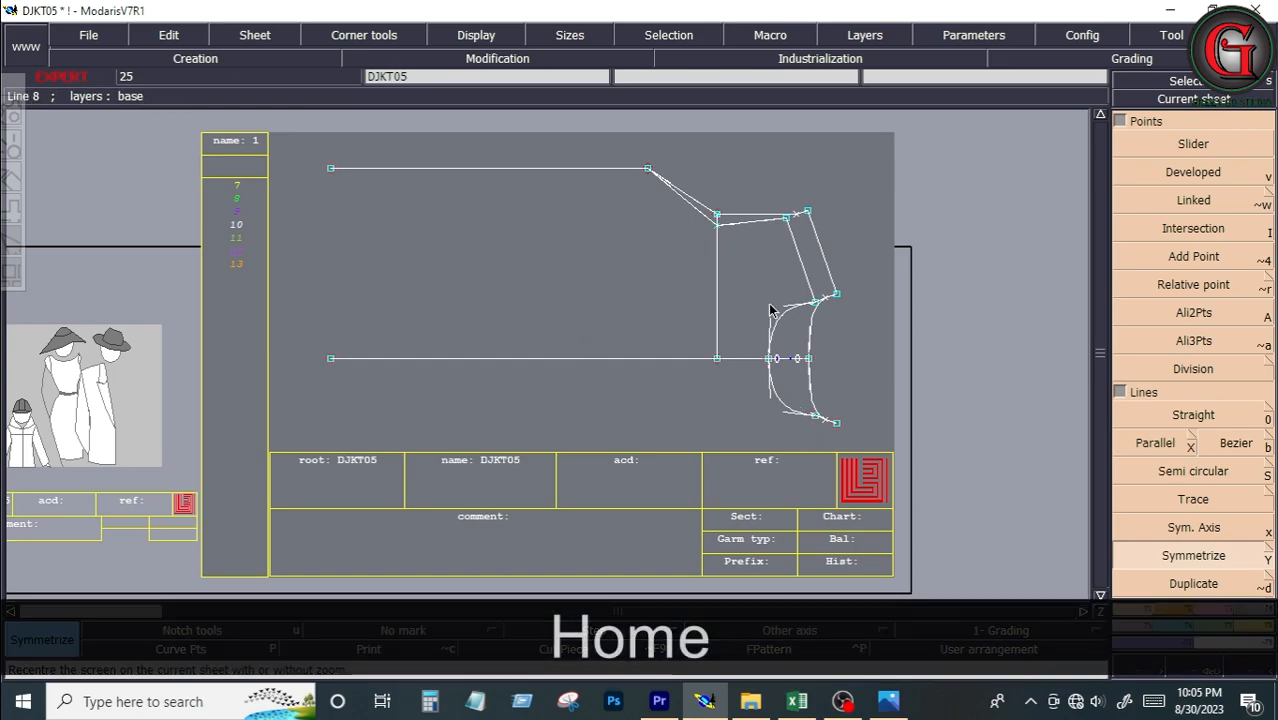
key("Return")
left_click_drag(750, 271, 860, 450)
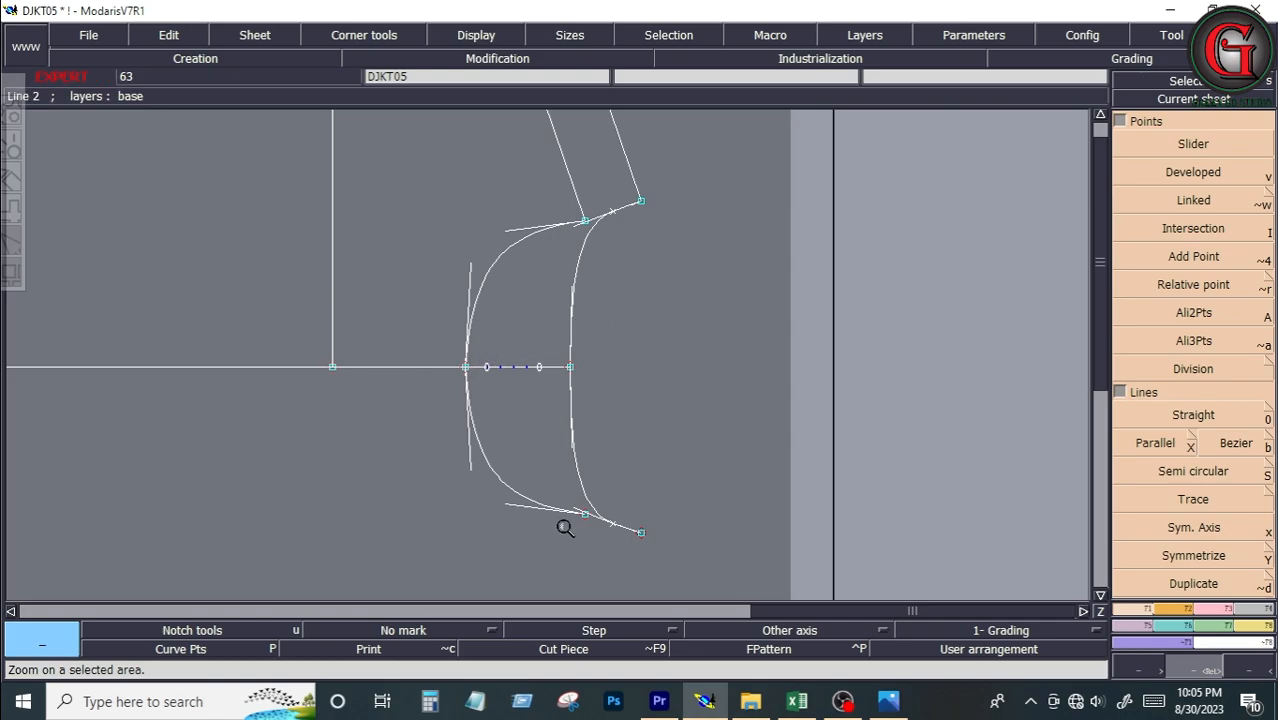
left_click(1229, 609)
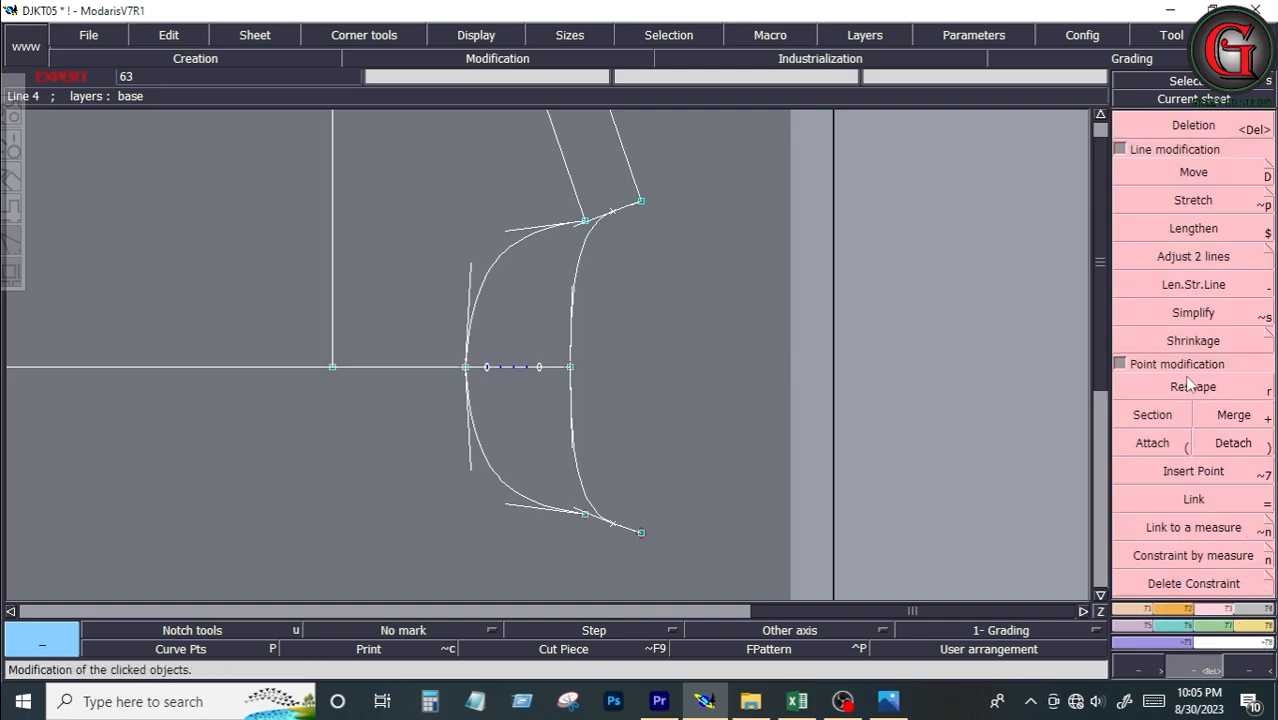
left_click(1192, 387)
left_click(470, 284)
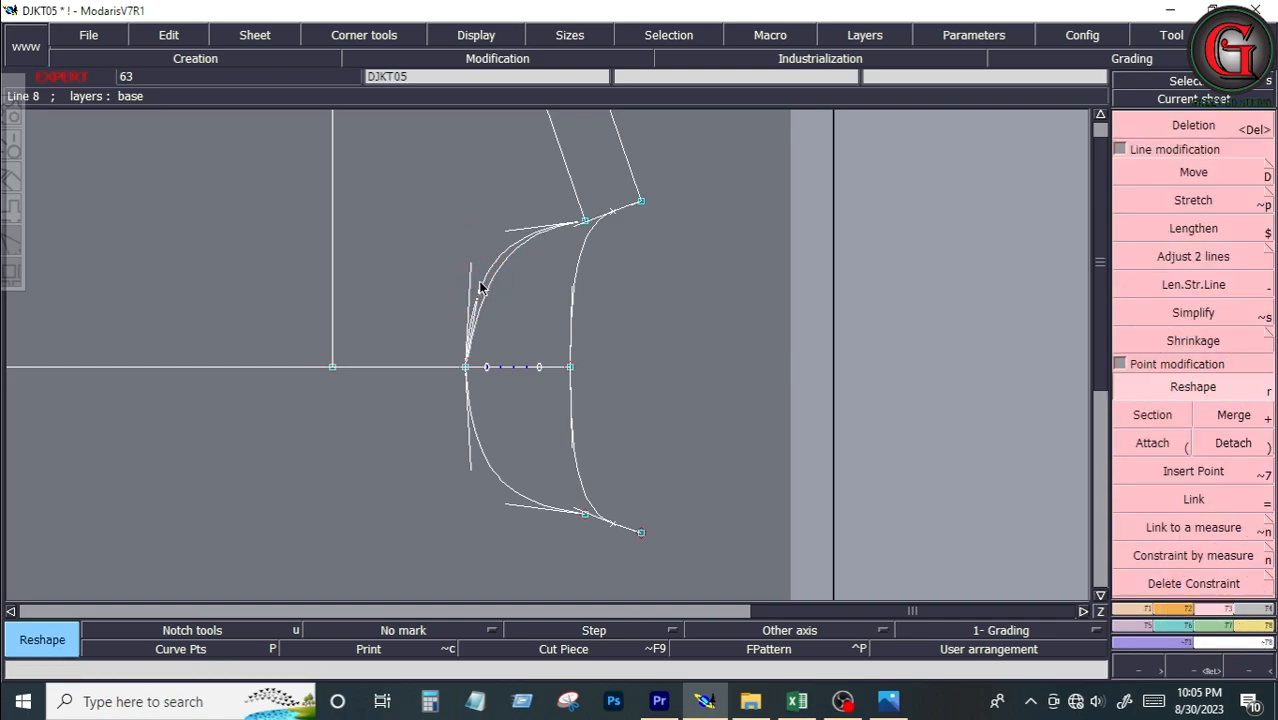
left_click(480, 283)
left_click(570, 295)
left_click(551, 297)
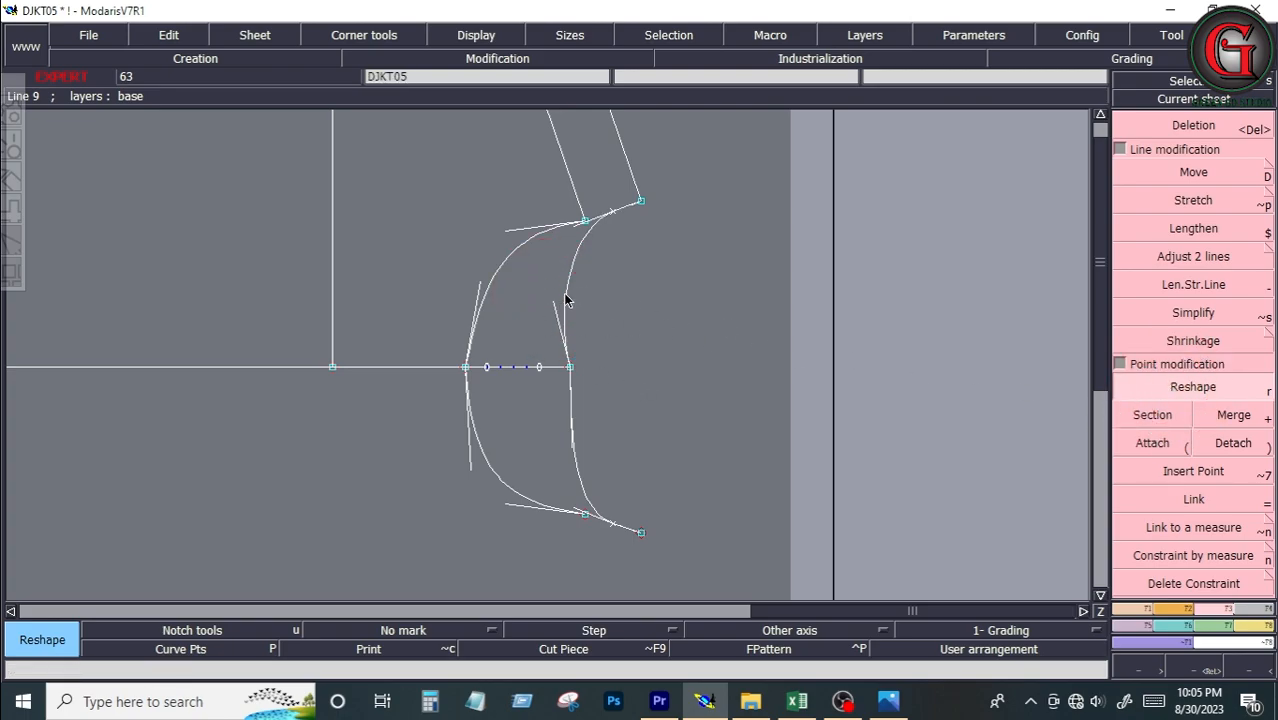
left_click_drag(557, 310, 569, 310)
left_click(473, 285)
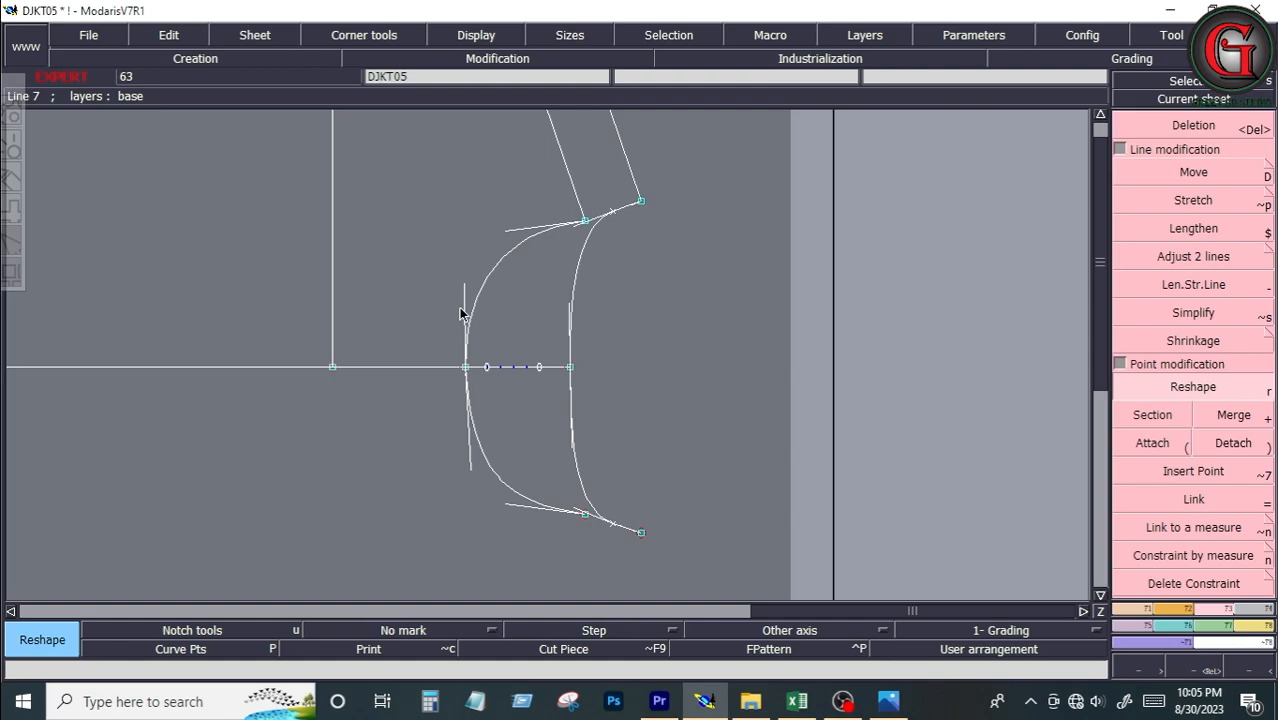
left_click(464, 289)
Step: Delete the mirrored front and back neck curves together with their leftover points below the body length line
key("Delete")
left_click(572, 462)
left_click(494, 474)
left_click_drag(460, 443, 790, 640)
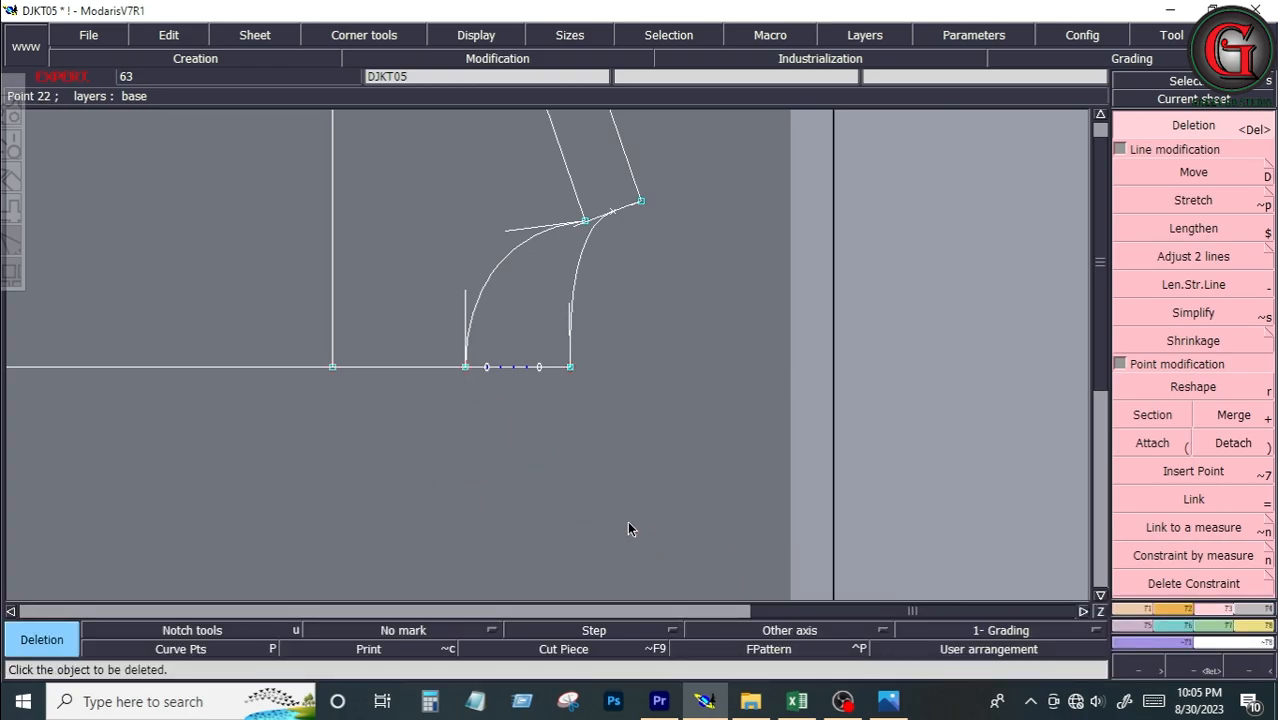
Step: Erase the symmetry axis lying on the body length line between the front and back neck points
left_click_drag(473, 338, 548, 394)
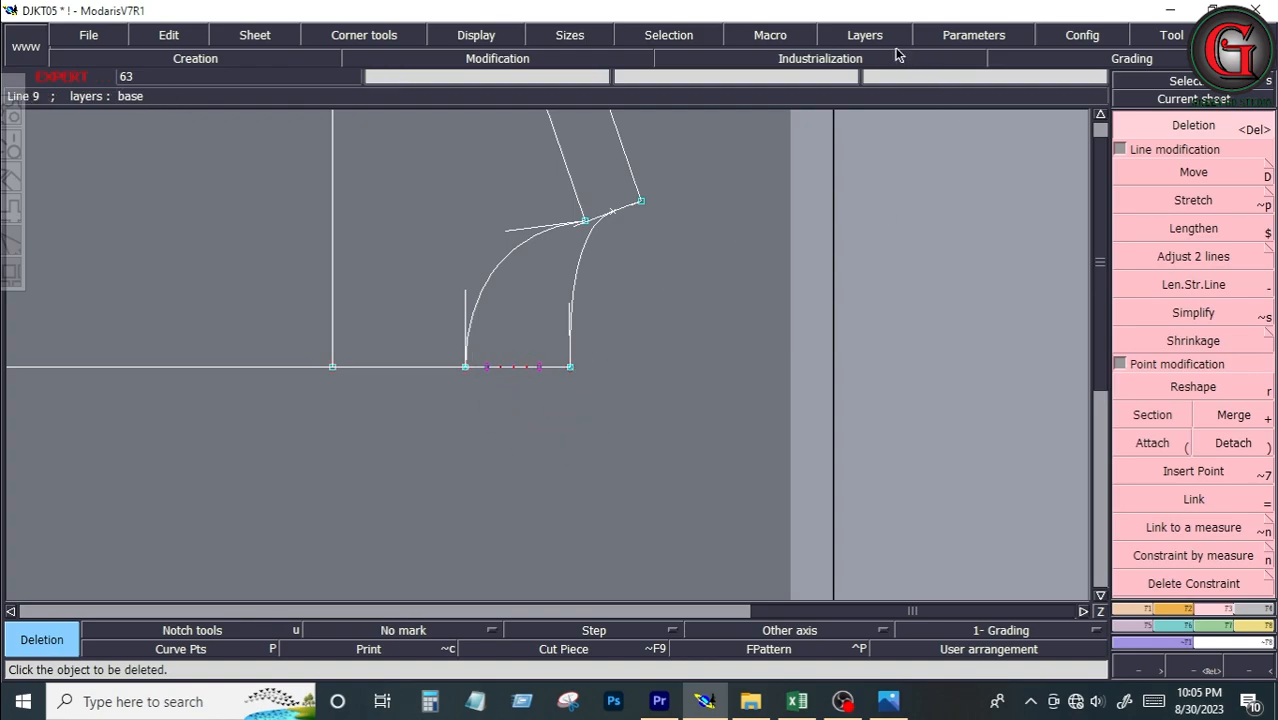
left_click(865, 35)
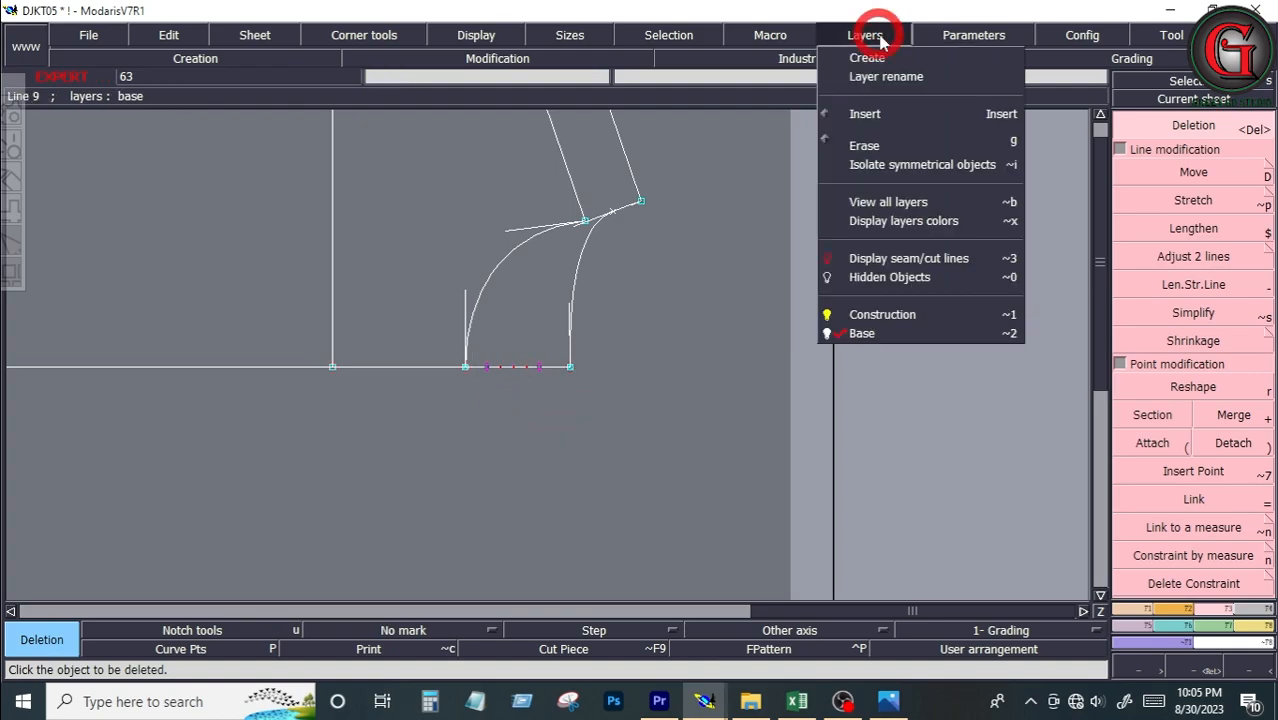
left_click(864, 137)
left_click(517, 370)
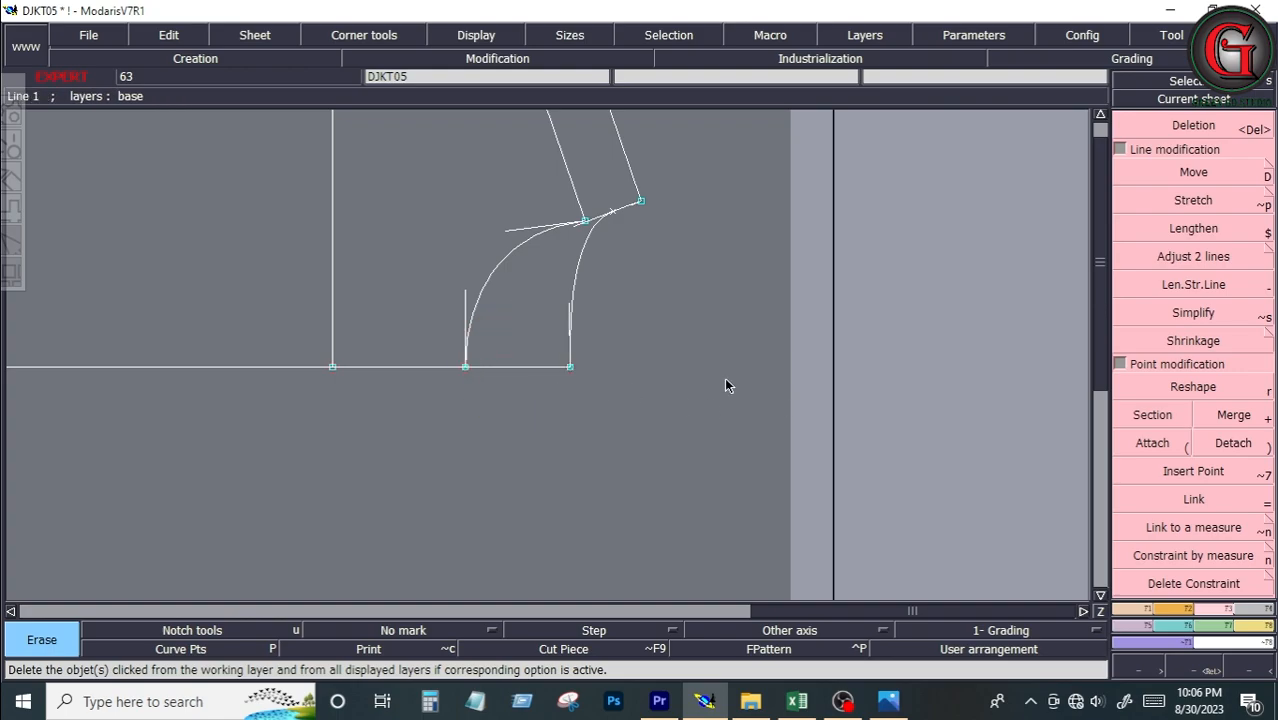
key("Home")
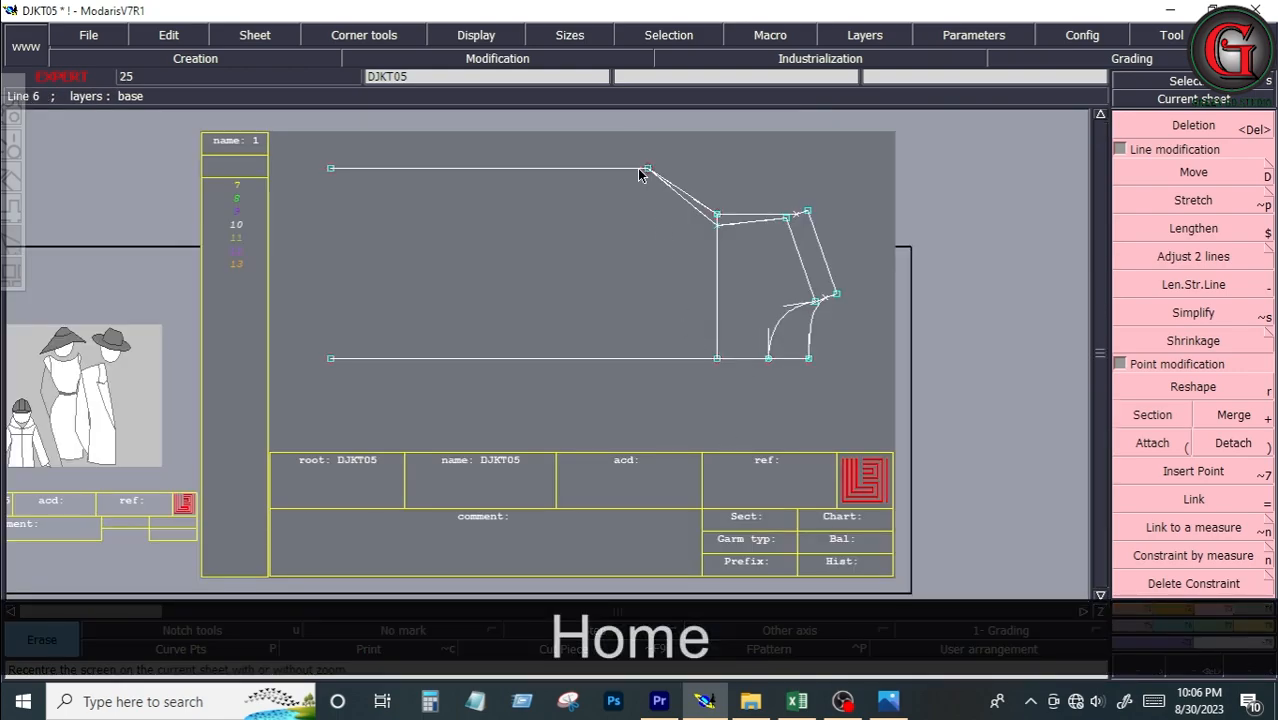
Step: Reshape the lower front and back armhole lines into smooth curves between the underarm point and the vertical construction line
key("Return")
left_click(625, 143)
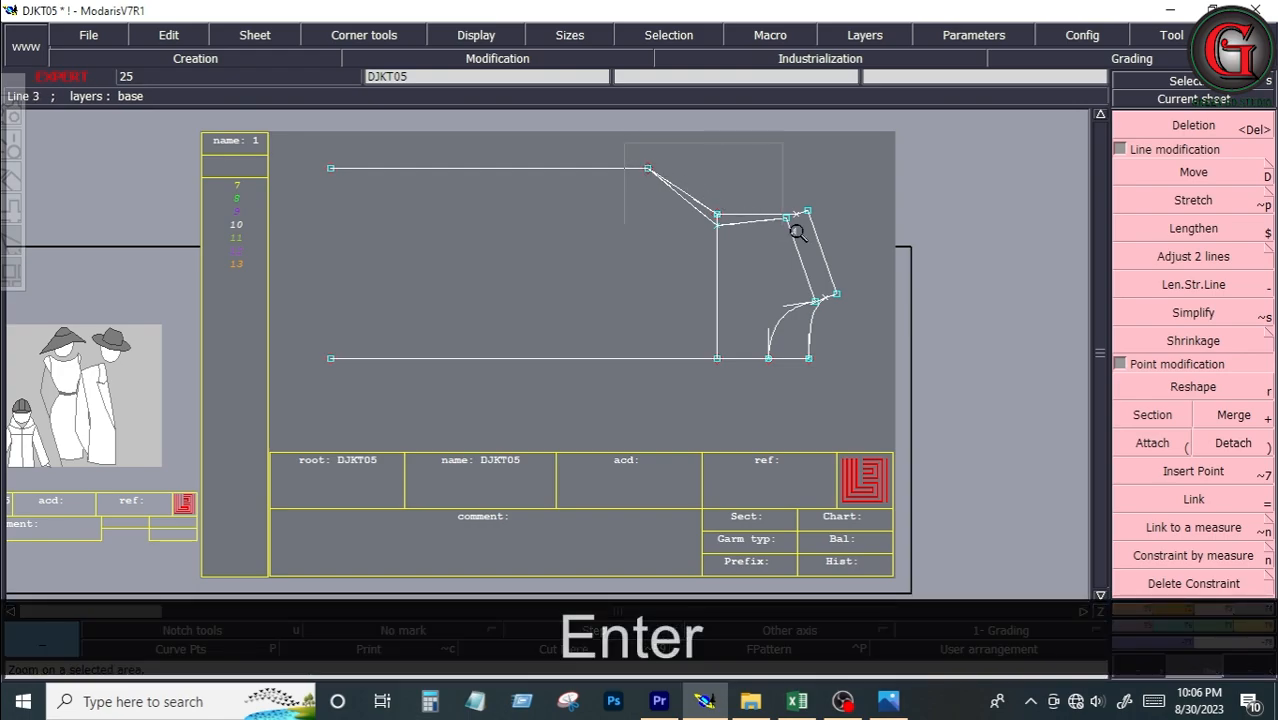
left_click(815, 234)
key("r")
left_click(290, 347)
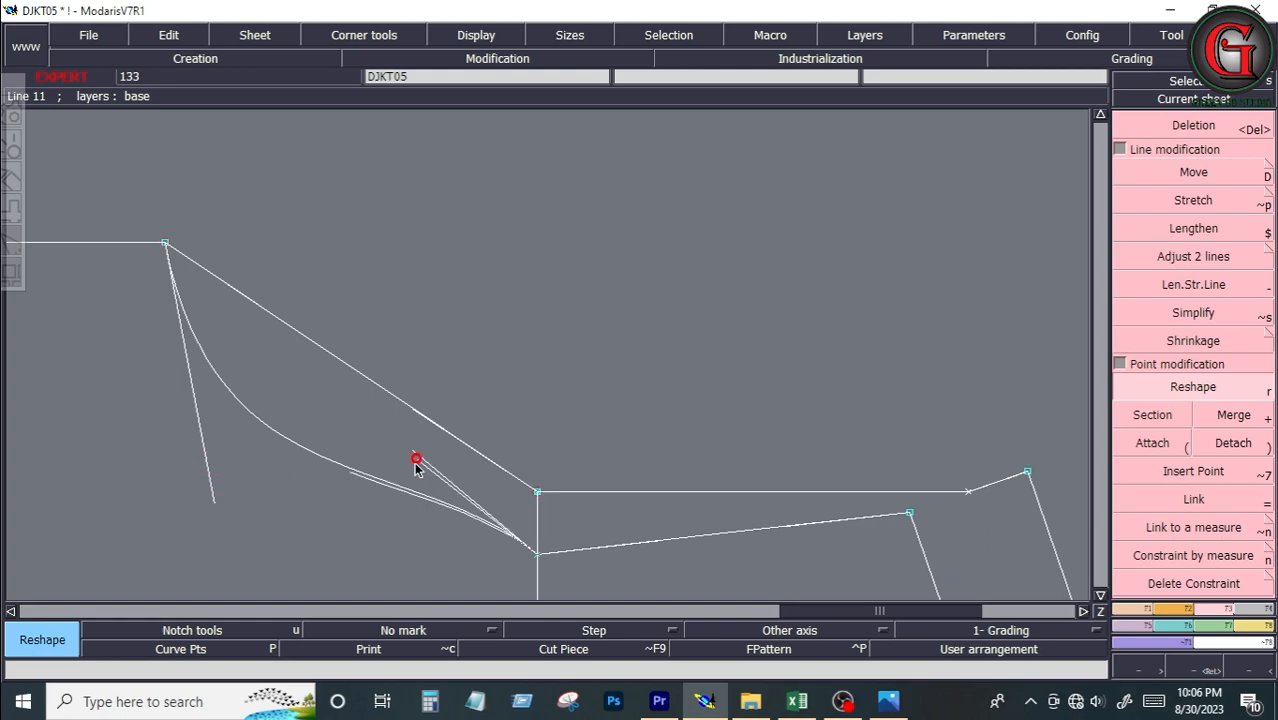
left_click(340, 550)
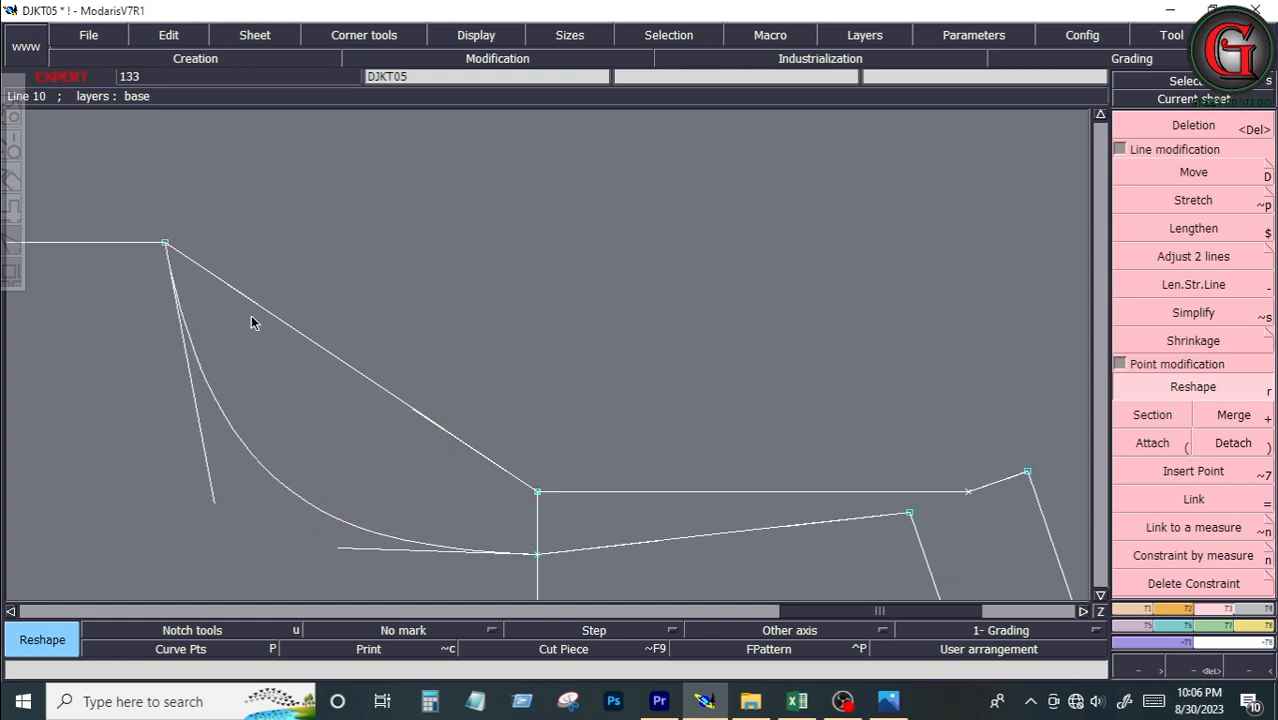
left_click(408, 474)
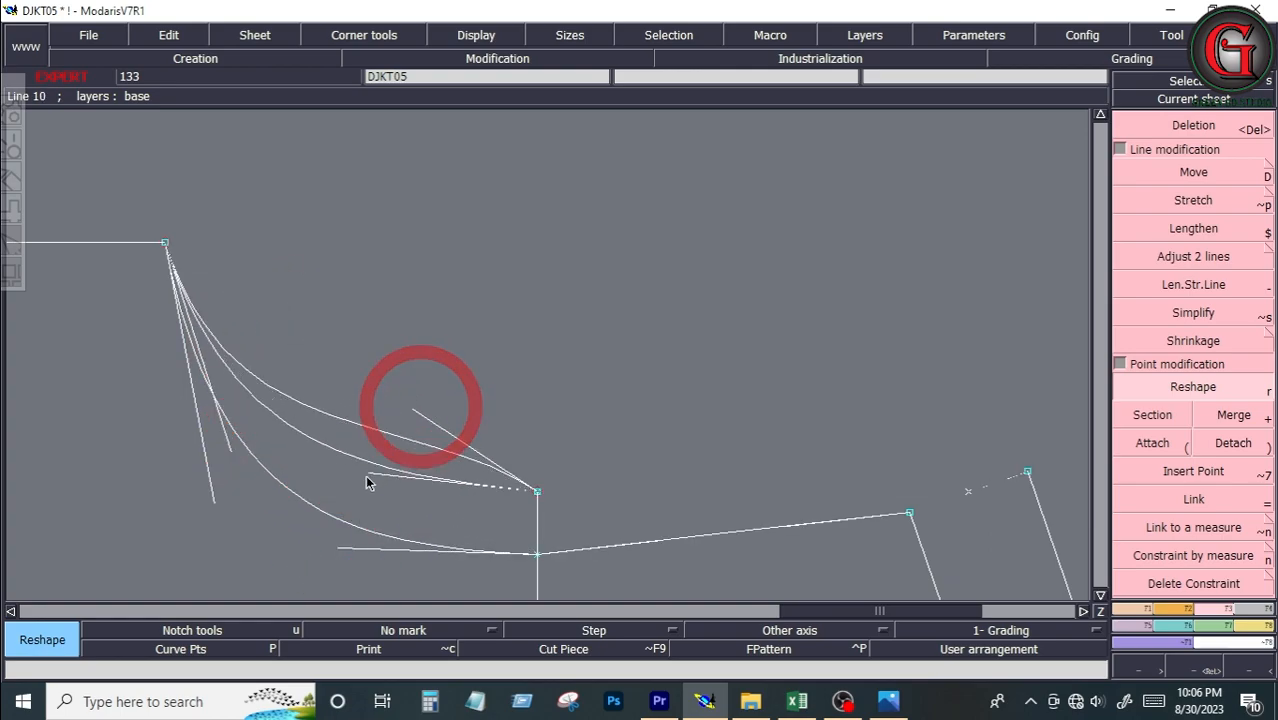
left_click(352, 483)
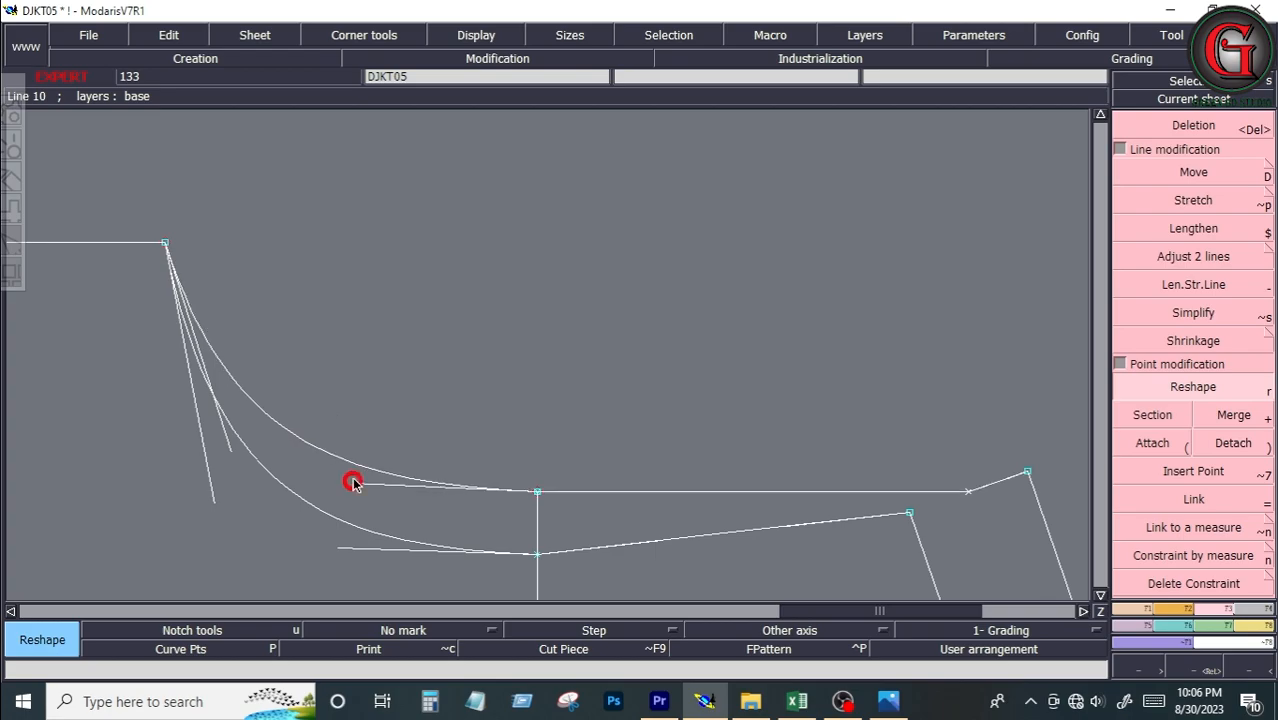
Step: Refine the tangents of both lower armhole curves at the underarm point and at the vertical construction line
left_click(347, 549)
left_click(376, 572)
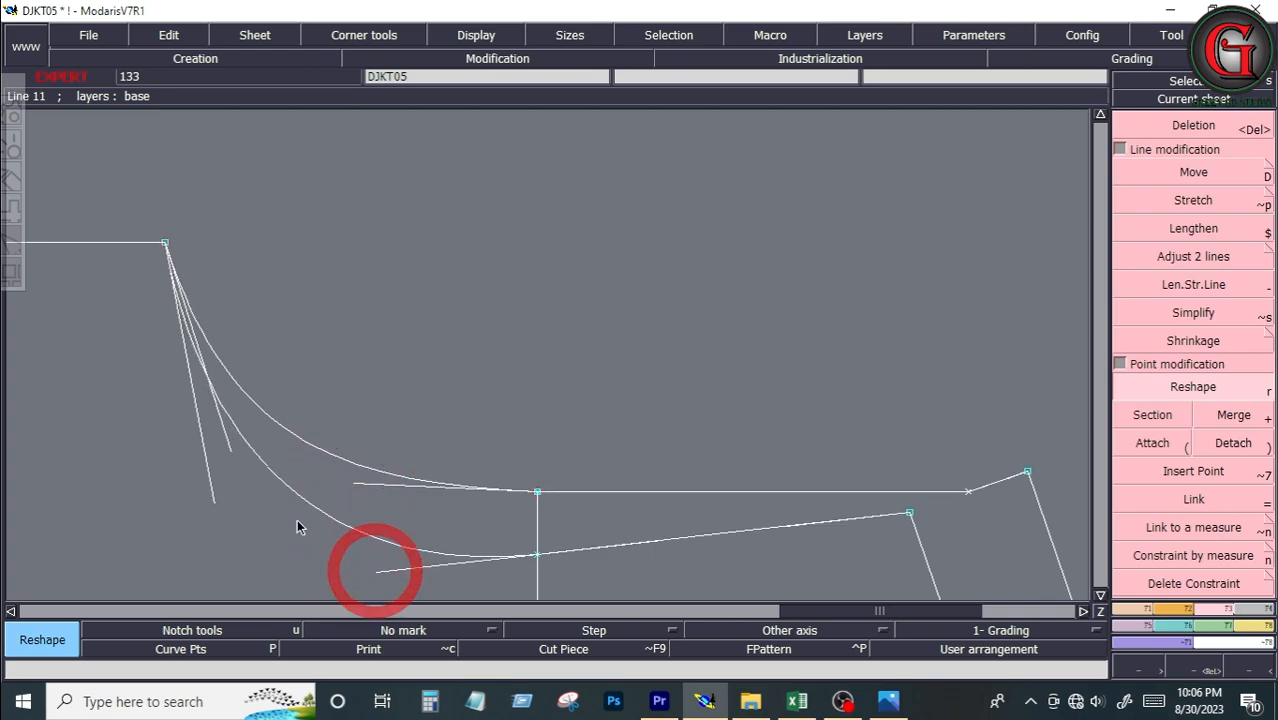
left_click(215, 493)
left_click(205, 486)
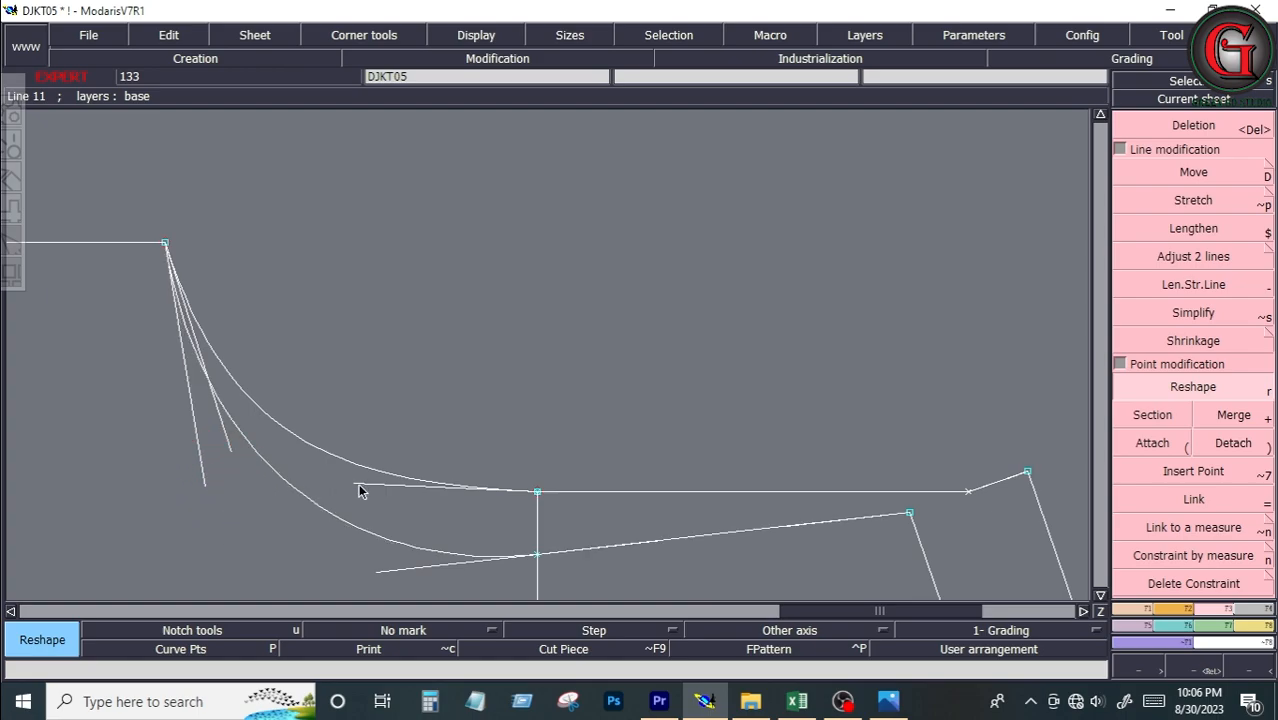
left_click(362, 484)
left_click(365, 482)
Step: Reshape the upper front and back armhole lines into curves running from the vertical construction line to the shoulder points
left_click(639, 545)
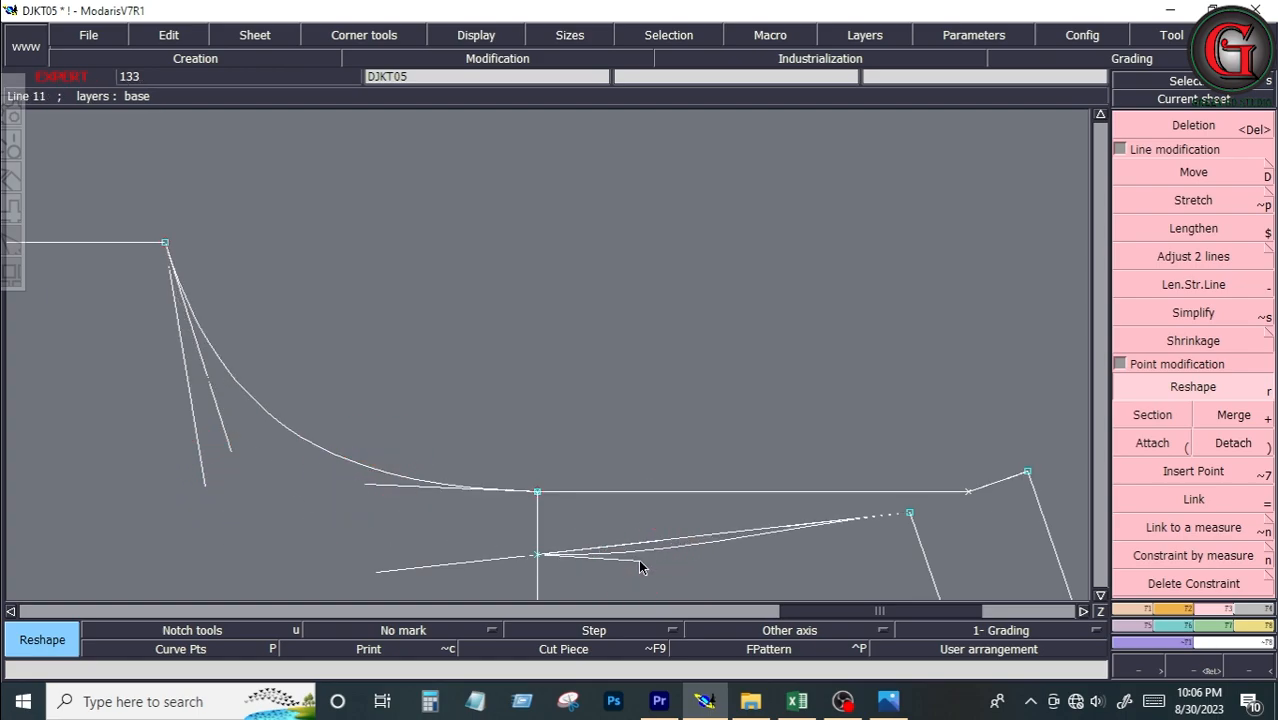
left_click(798, 522)
left_click(791, 541)
key("Return")
left_click_drag(640, 160, 822, 252)
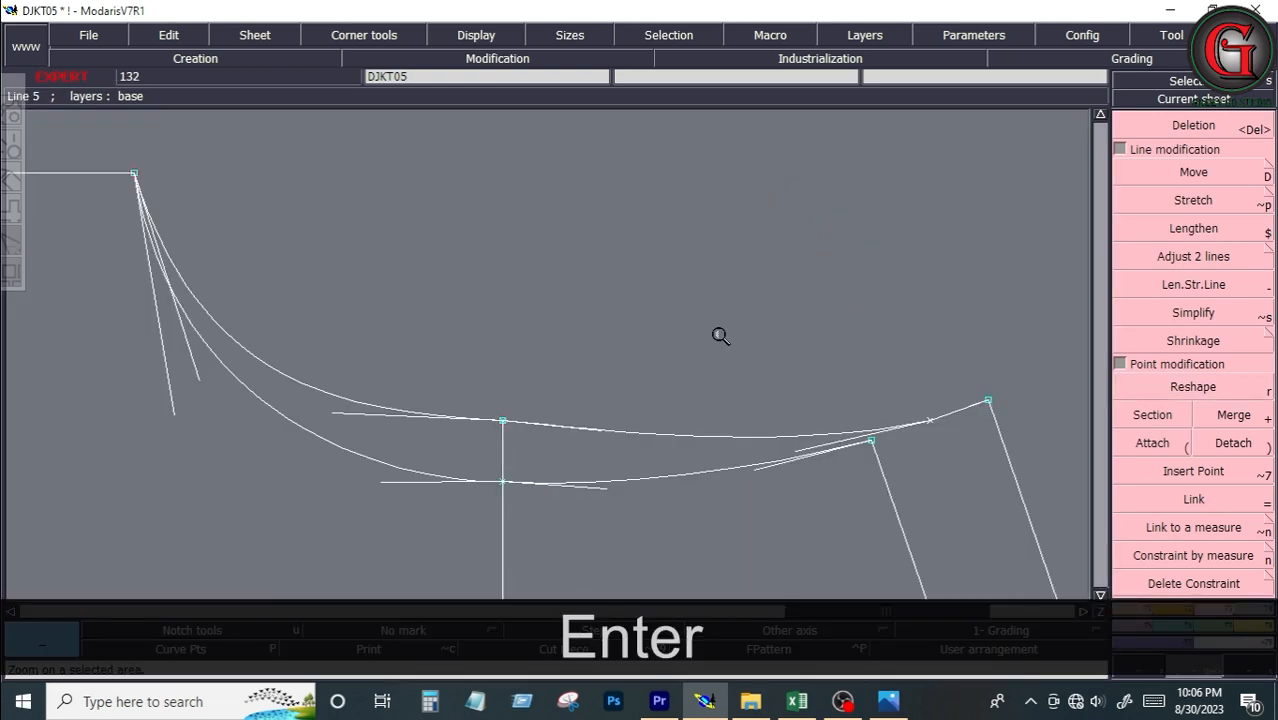
Step: Move the front armhole point on the vertical construction line with Reshape by dx 0 and dy -0.125 inches
left_click(1193, 386)
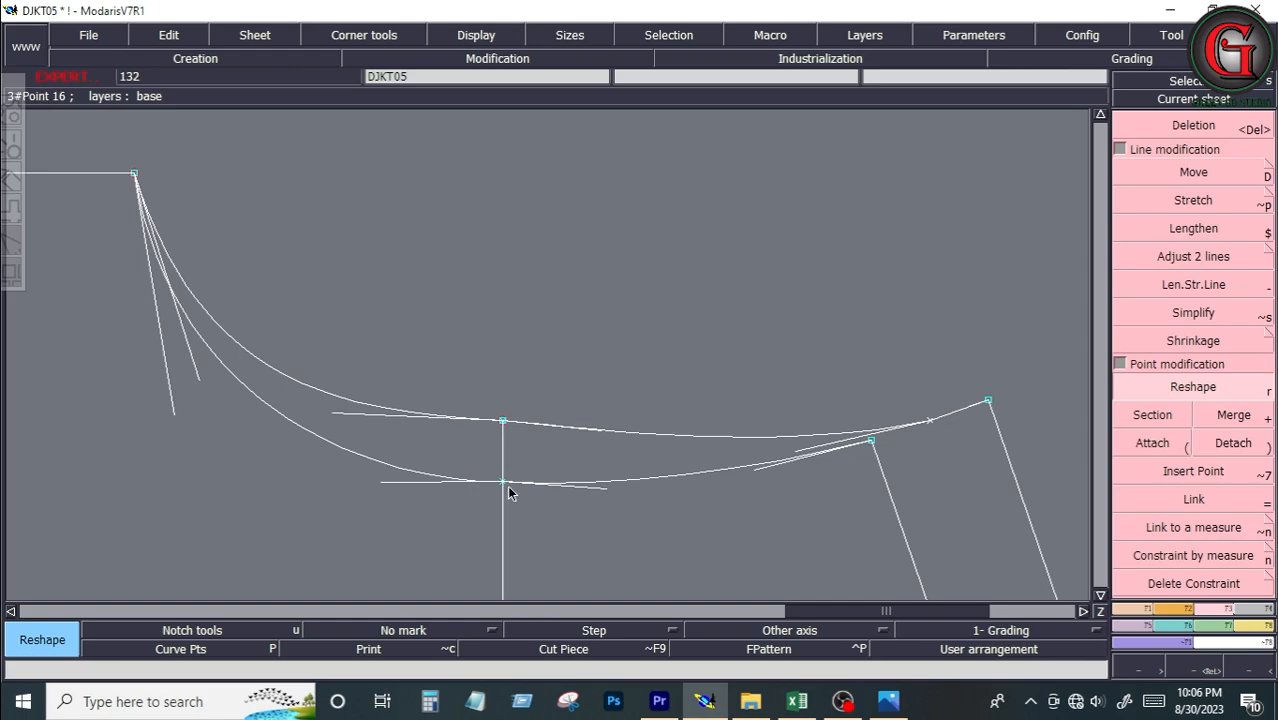
left_click_drag(501, 480, 501, 490)
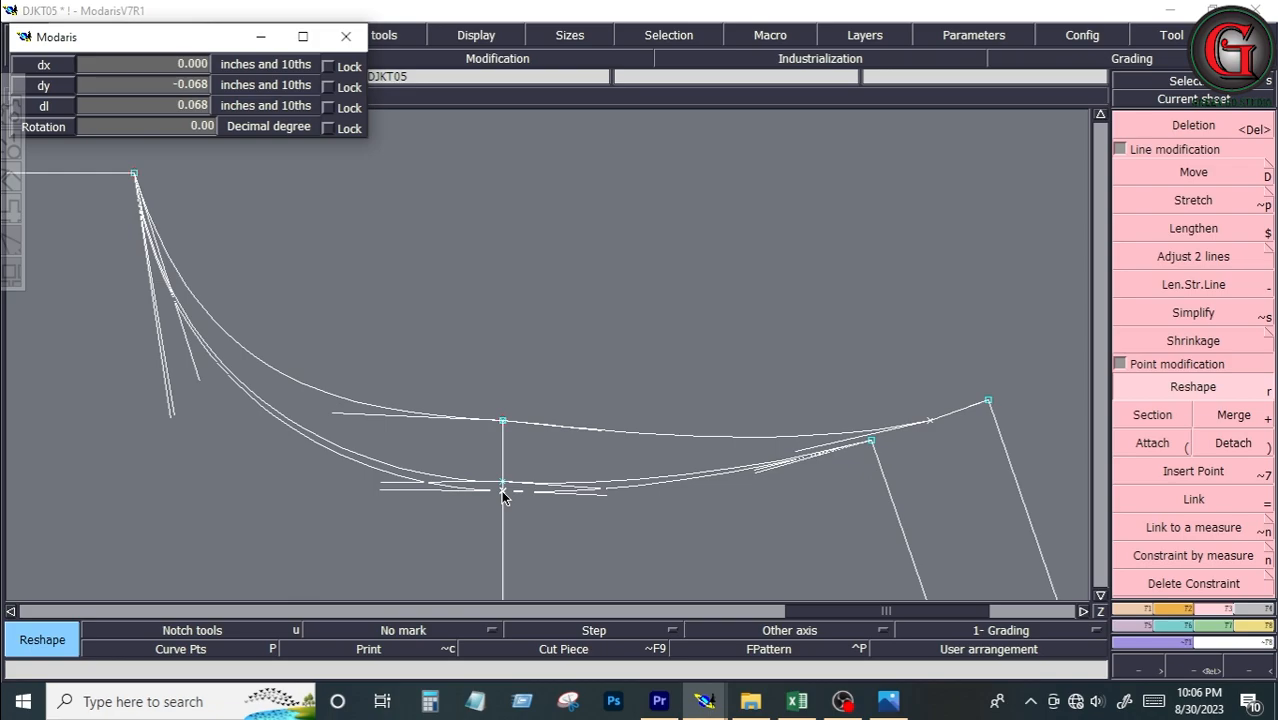
key("ctrl+z")
key("Down")
type("0")
key("Down")
type("-.125")
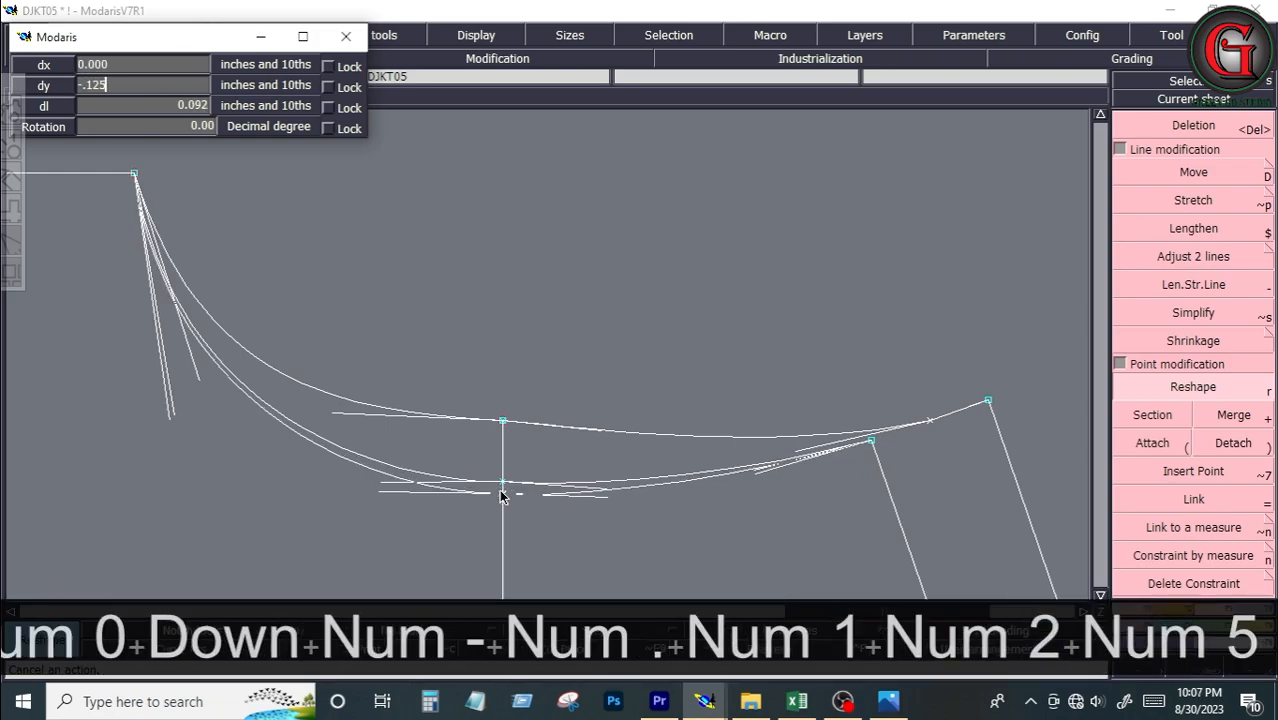
key("Return")
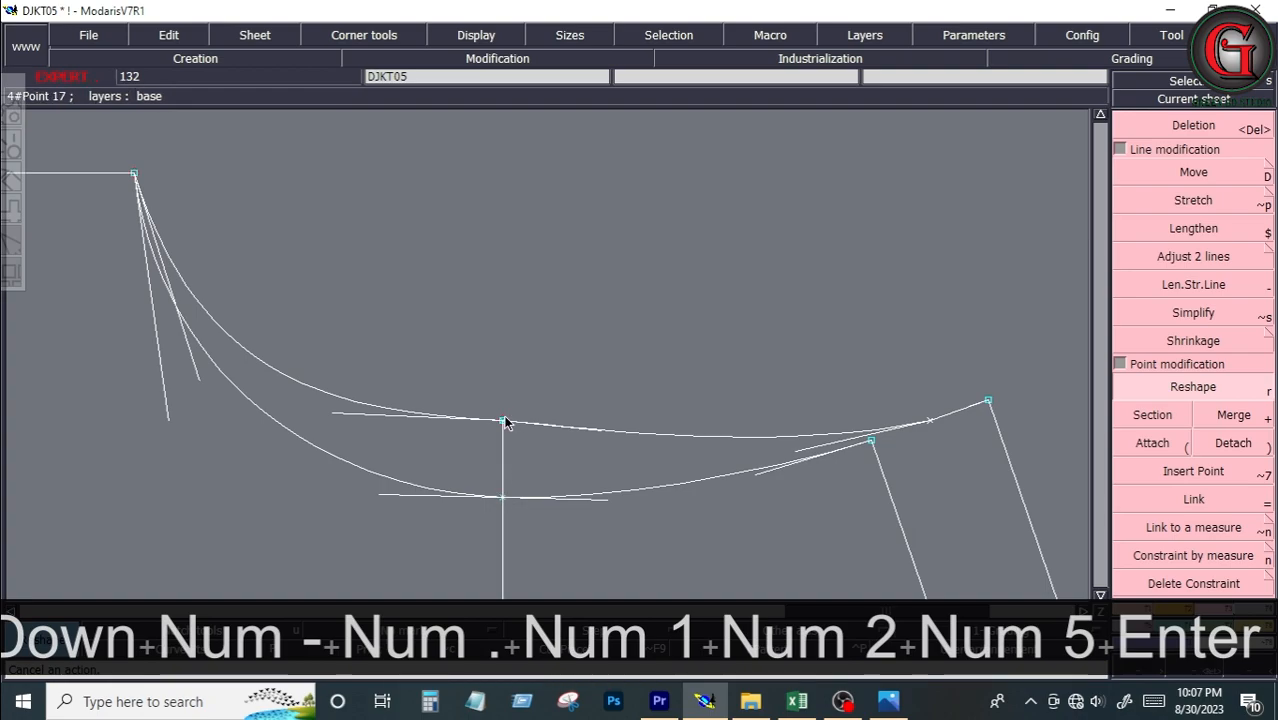
Step: Move the back armhole point on the vertical construction line by dx 0 and dy -0.375 inches
left_click(503, 422)
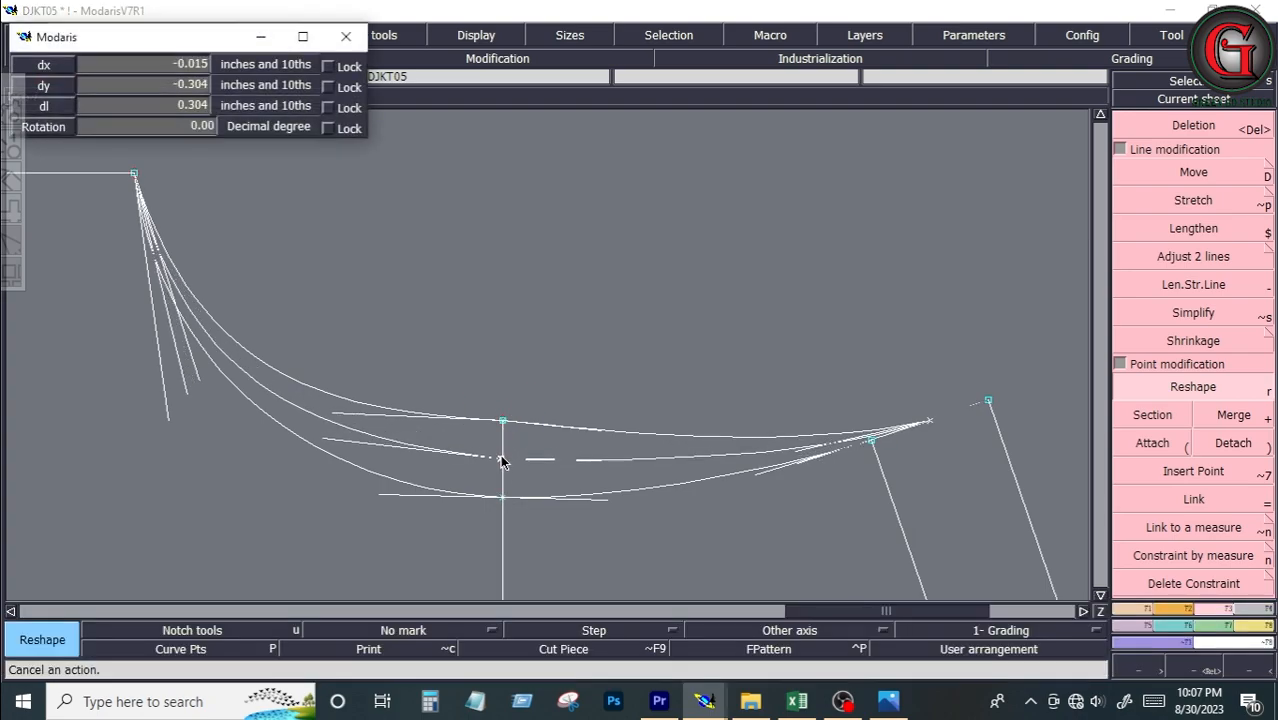
type("0")
key("Down")
type("-.375")
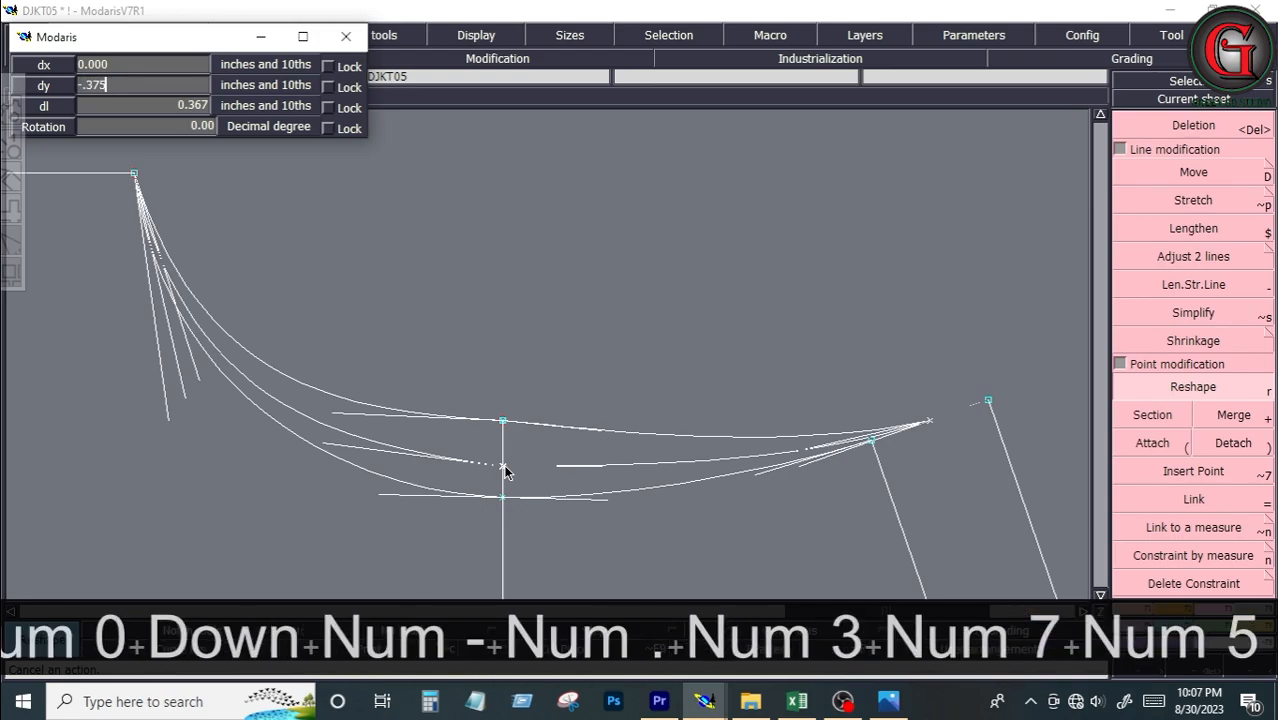
key("Return")
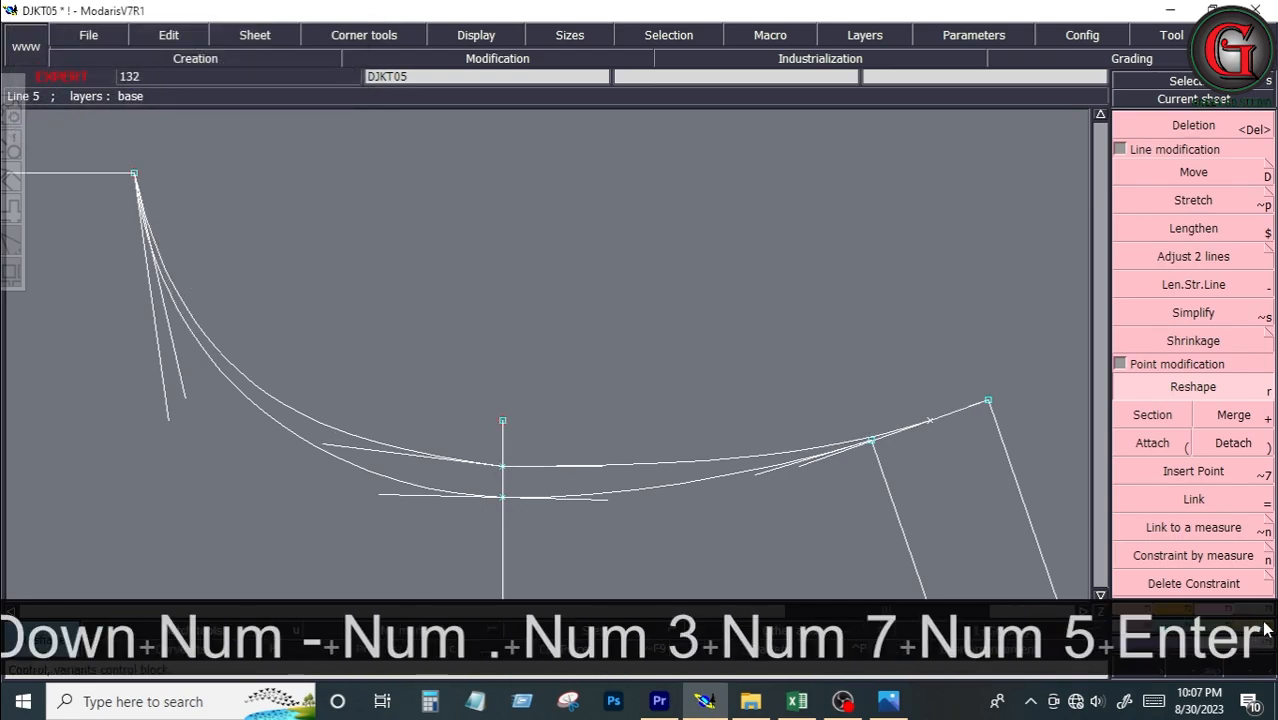
Step: Measure the distance between the front and back armhole points on the vertical construction line
scroll(1246, 306, "down", 5)
left_click(1238, 164)
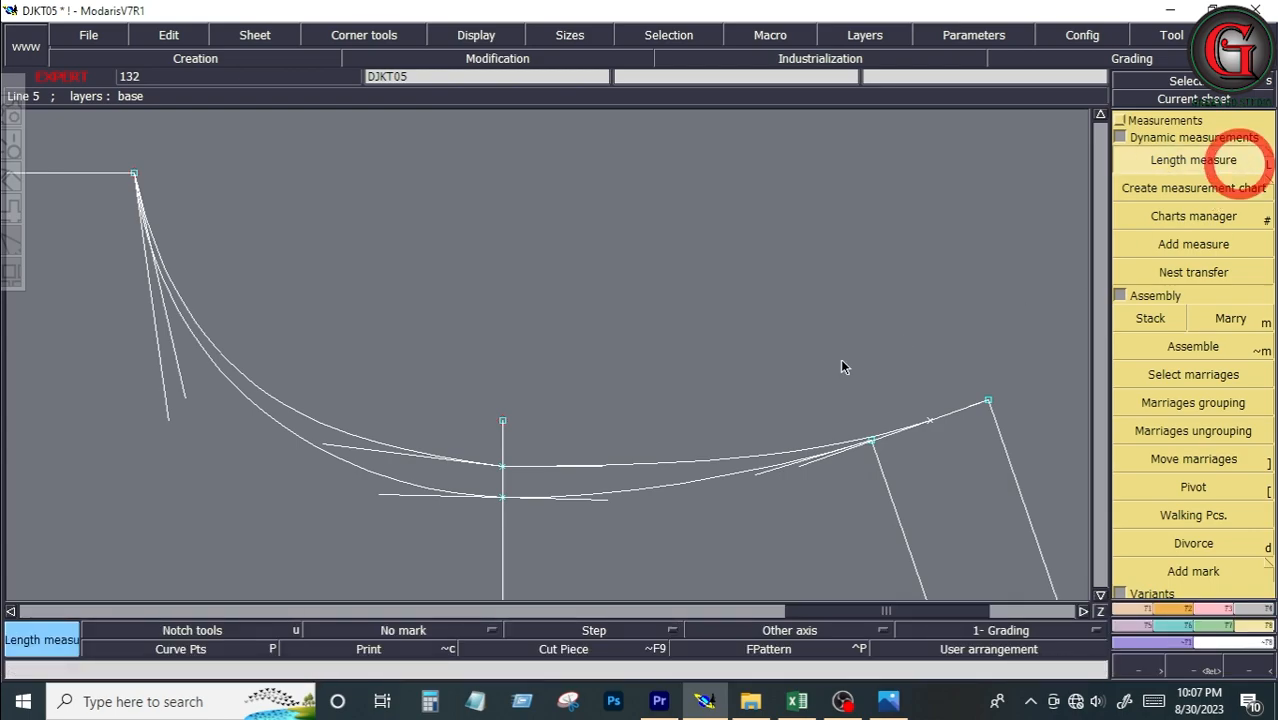
left_click(503, 468)
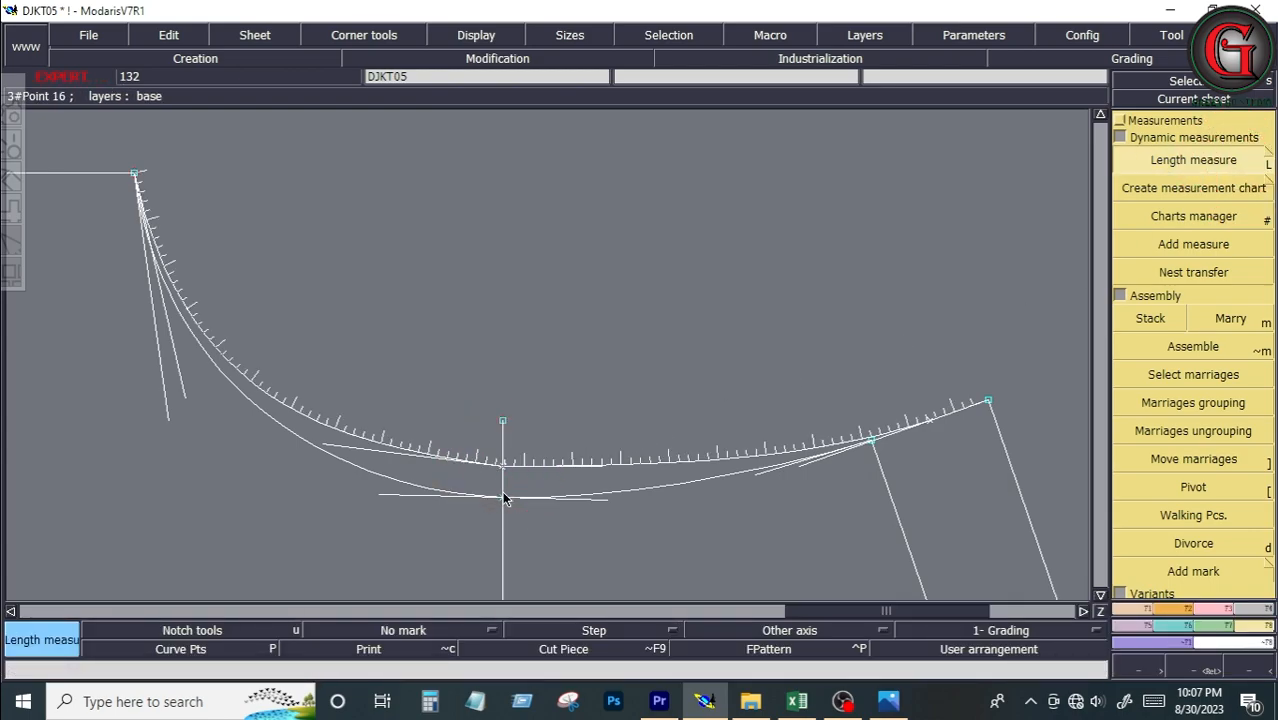
key("space")
left_click(502, 498)
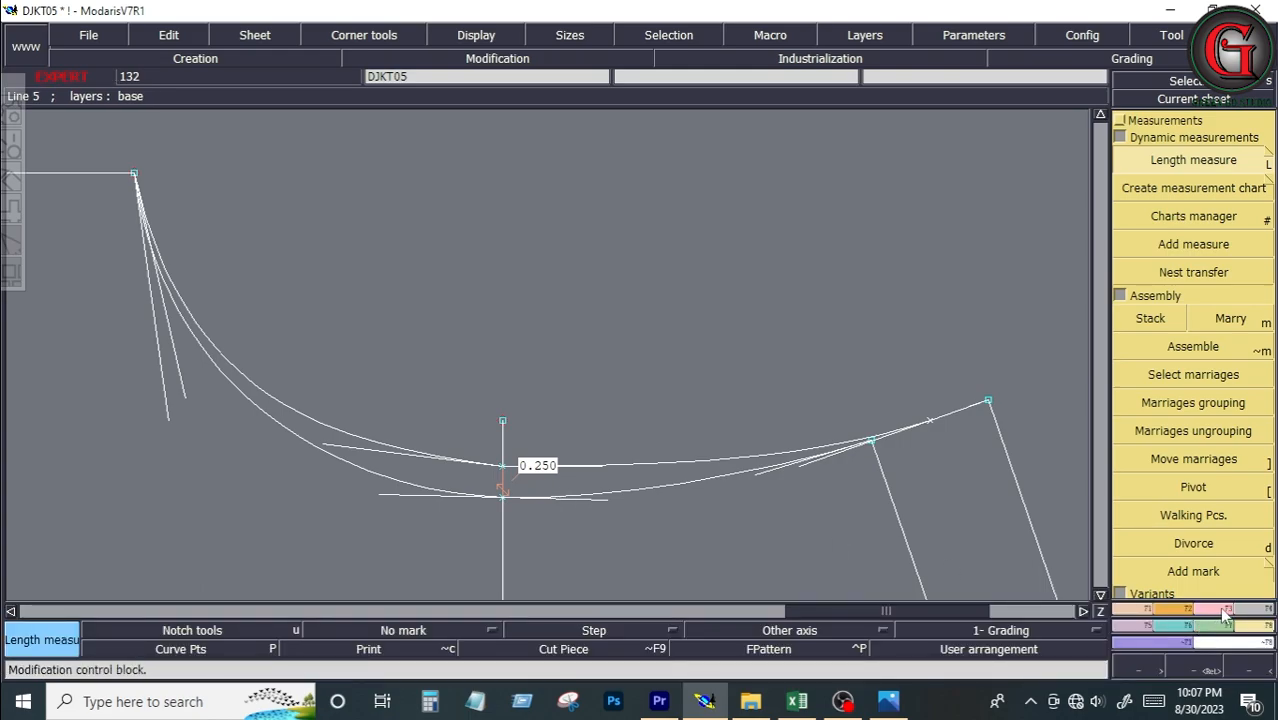
Step: Shift the back armhole point on the vertical construction line by dx 0 and dy 0.125 inches
left_click(497, 58)
left_click(1207, 384)
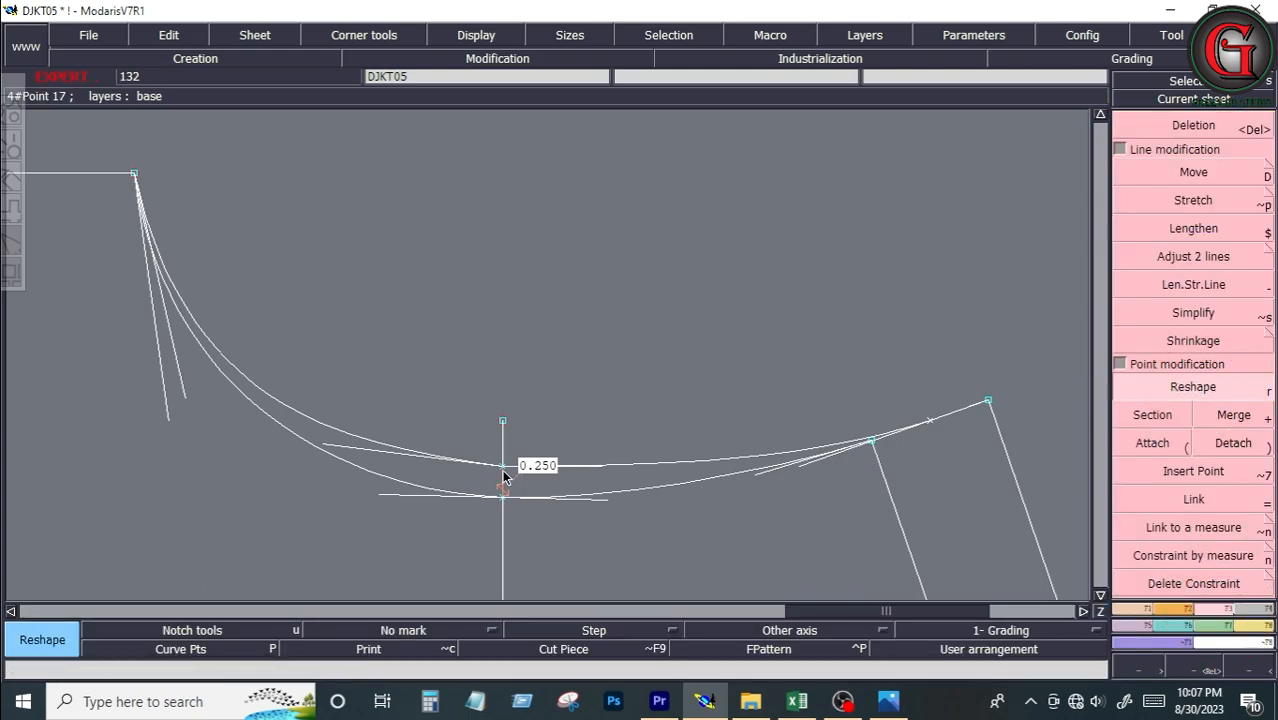
left_click(504, 471)
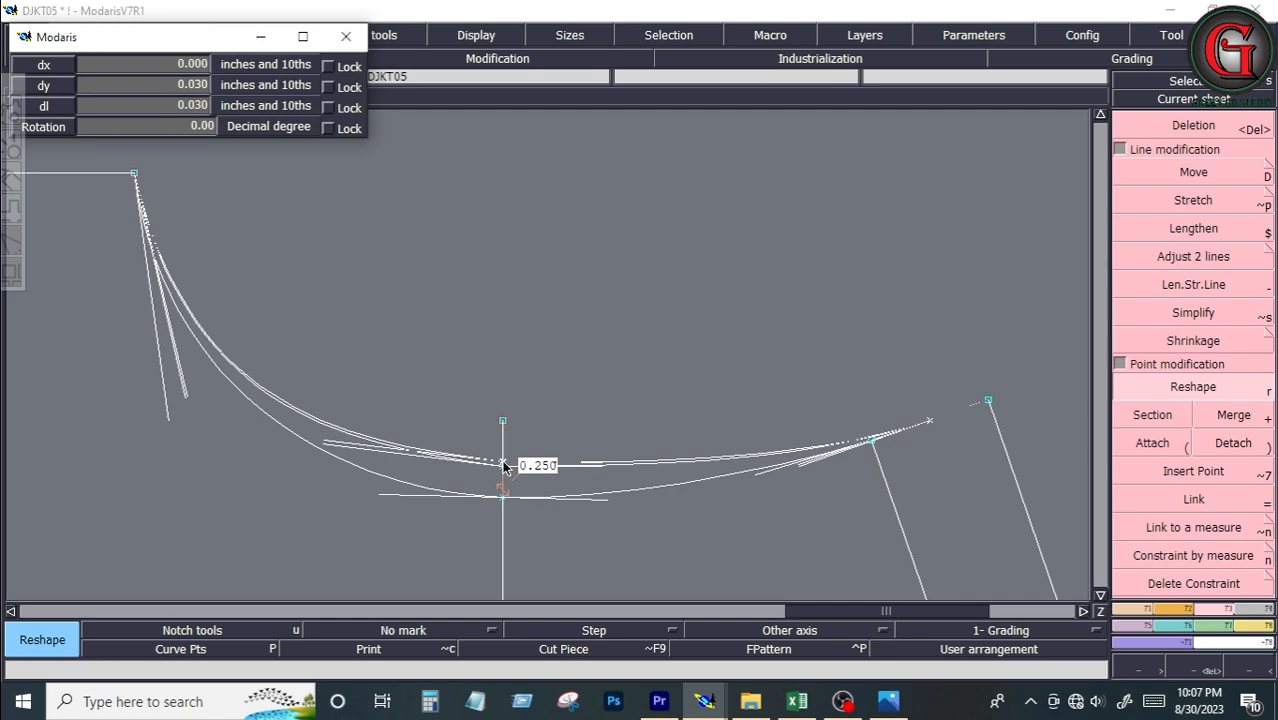
key("Down")
key("Down")
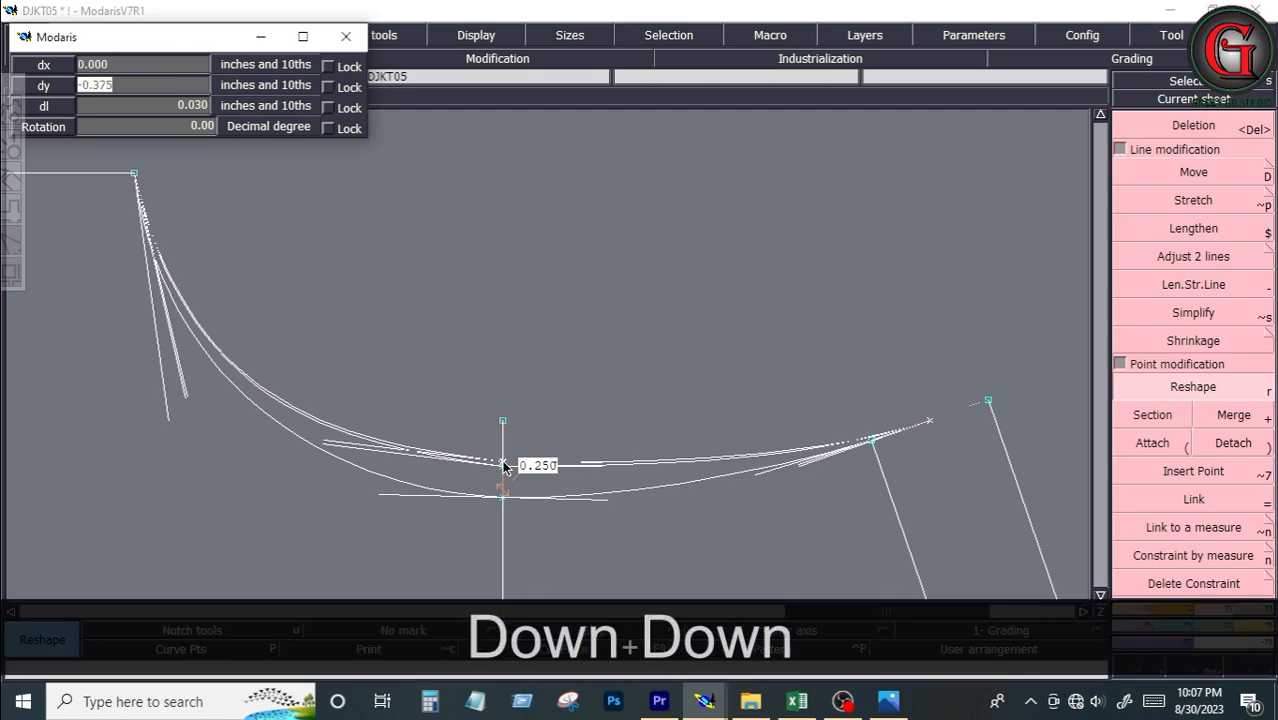
type(".")
type("5")
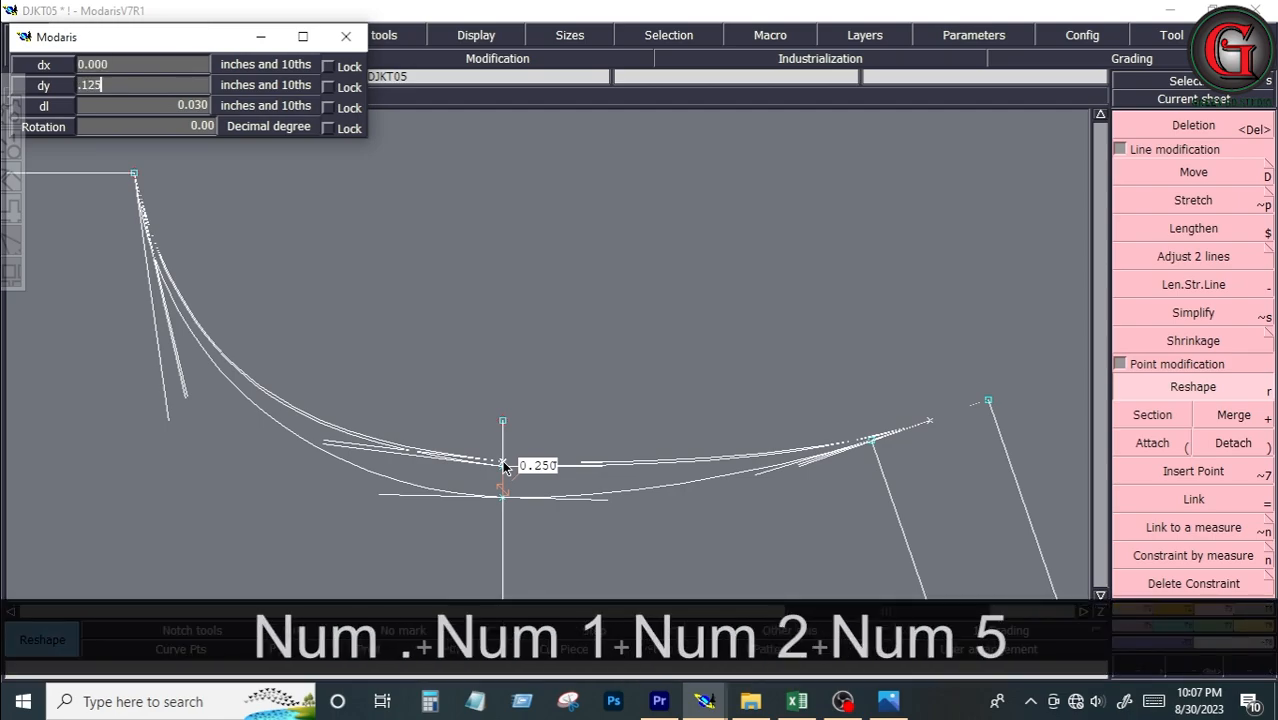
key("Return")
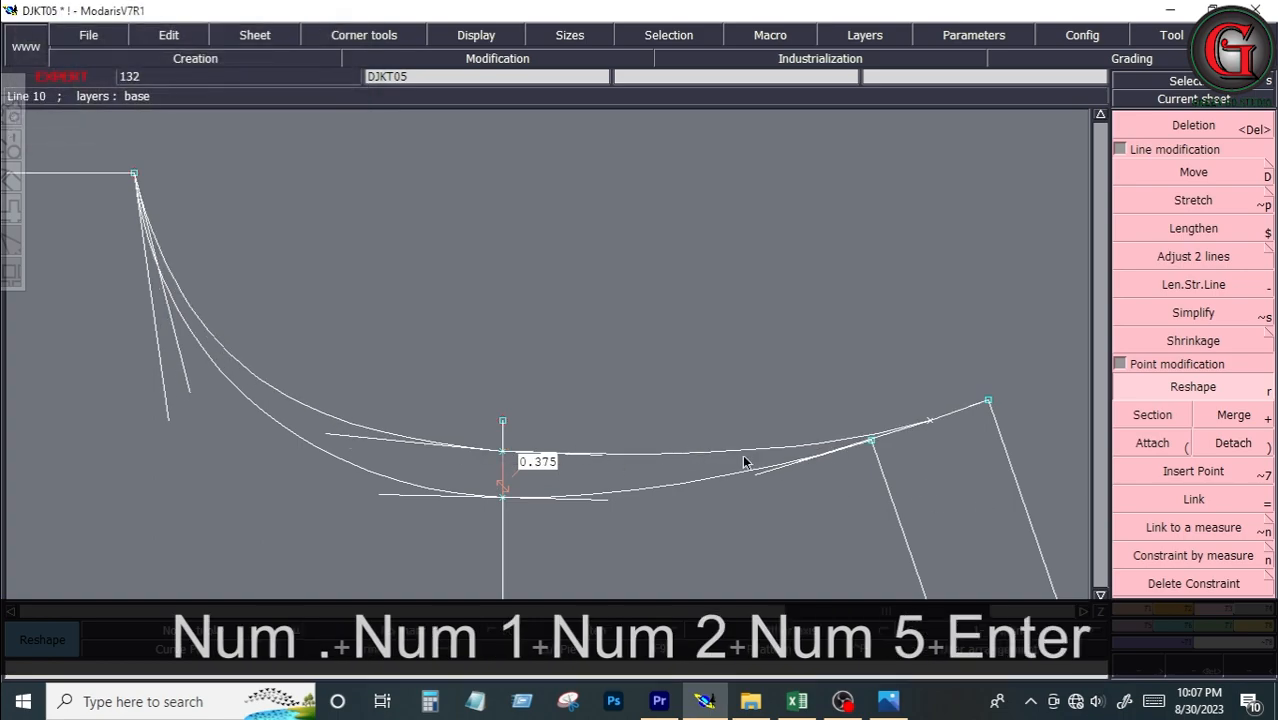
Step: Smooth the back armhole curve by reshaping its tangents on both sides of the vertical construction line and near the shoulder
left_click(1183, 390)
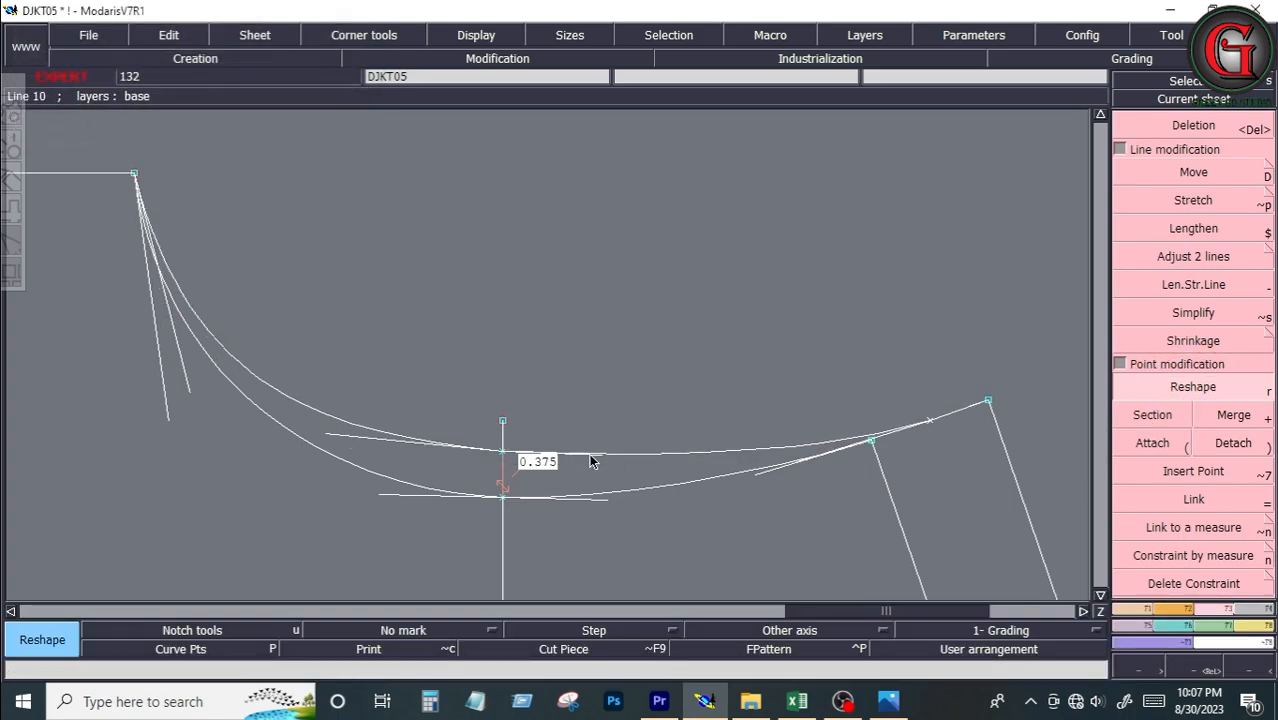
left_click(610, 461)
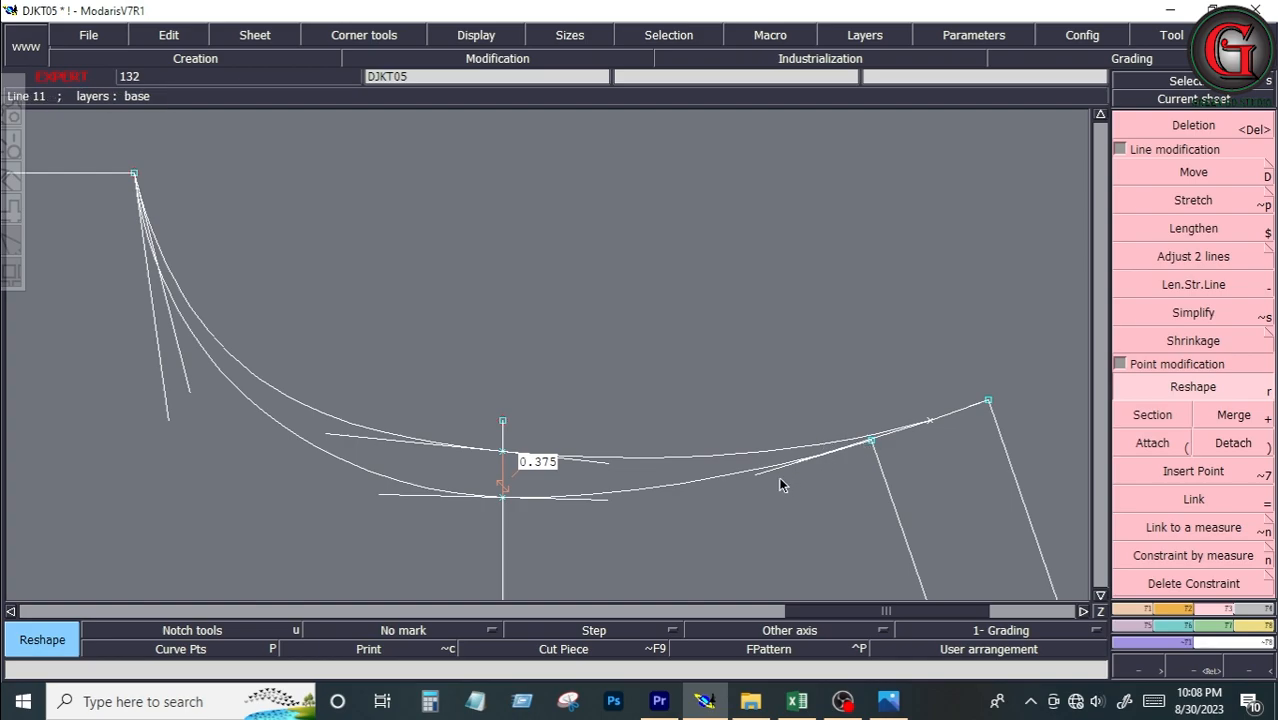
left_click(880, 435)
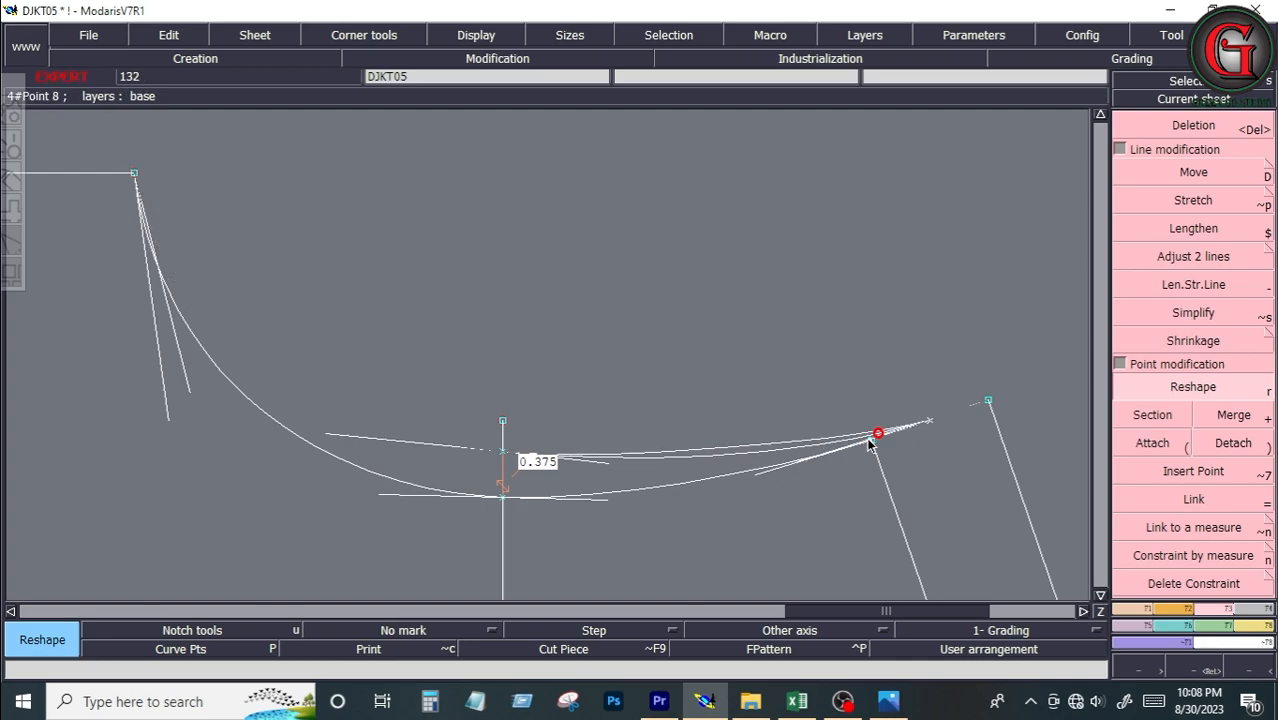
left_click(810, 448)
left_click(368, 440)
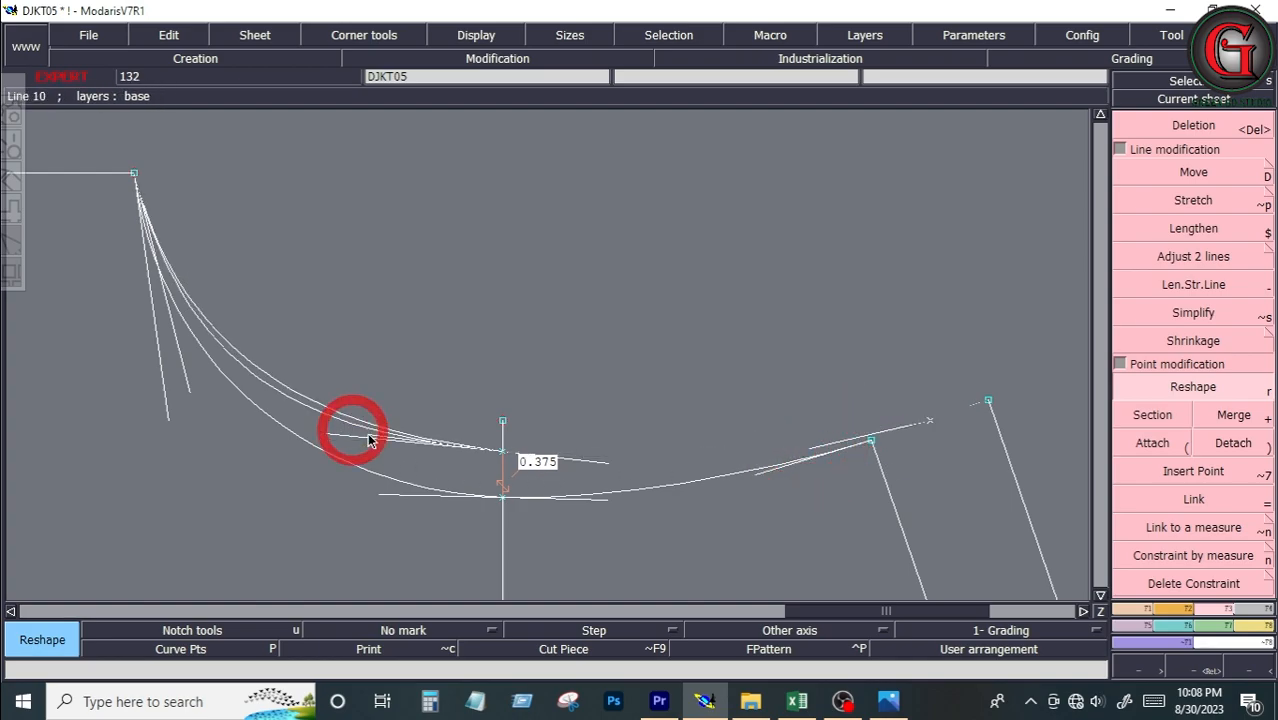
left_click(385, 456)
Step: Smooth the front armhole curve through the vertical construction line and adjust the front and back tangents at the underarm point
left_click(377, 492)
left_click(341, 494)
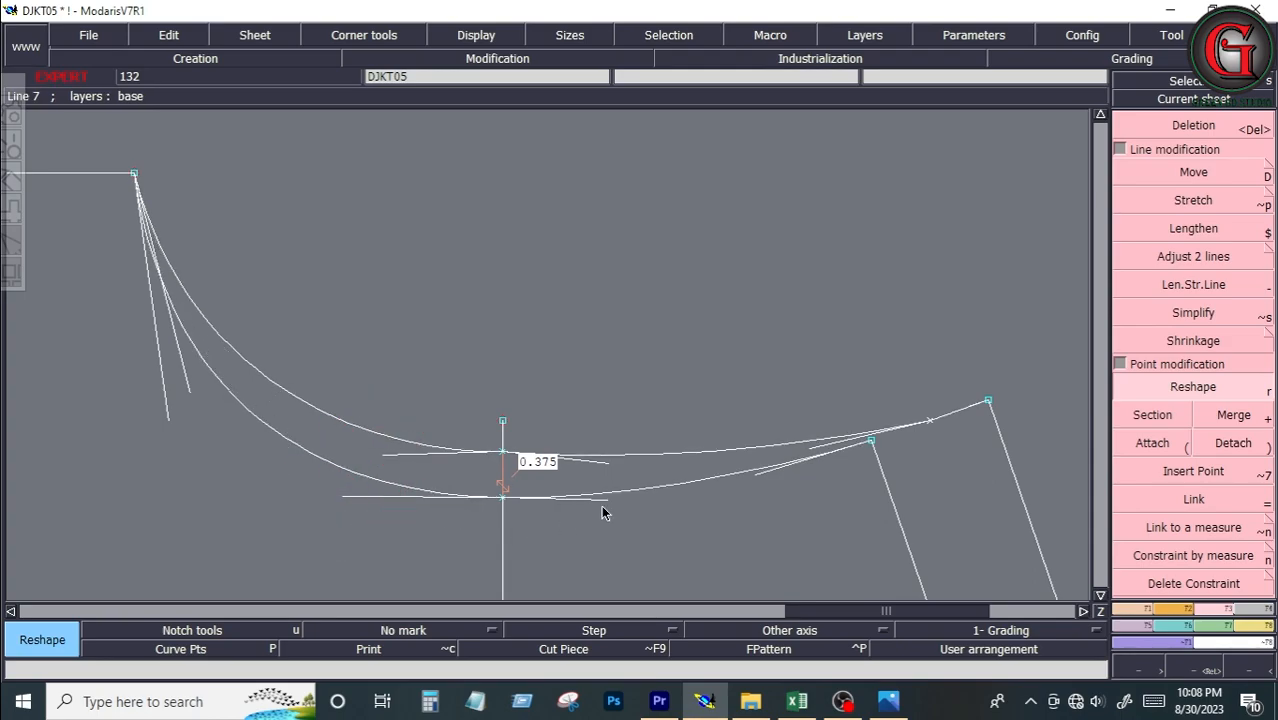
left_click(603, 502)
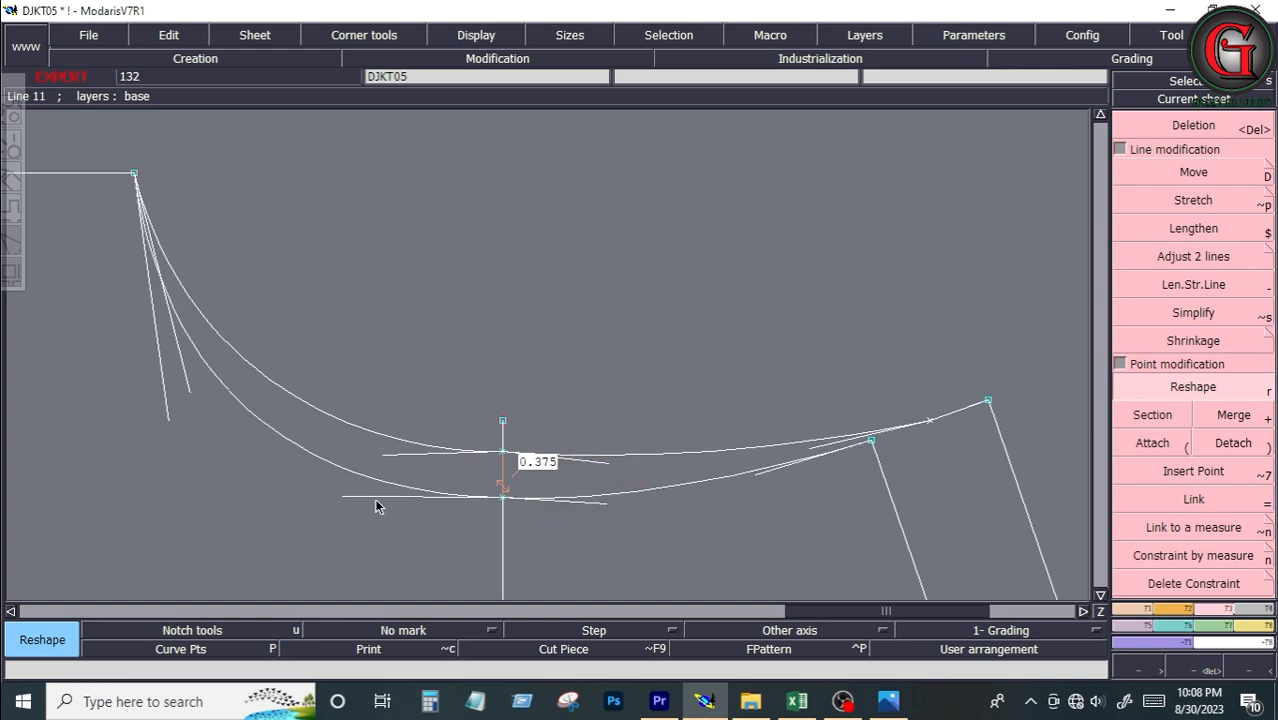
left_click(342, 500)
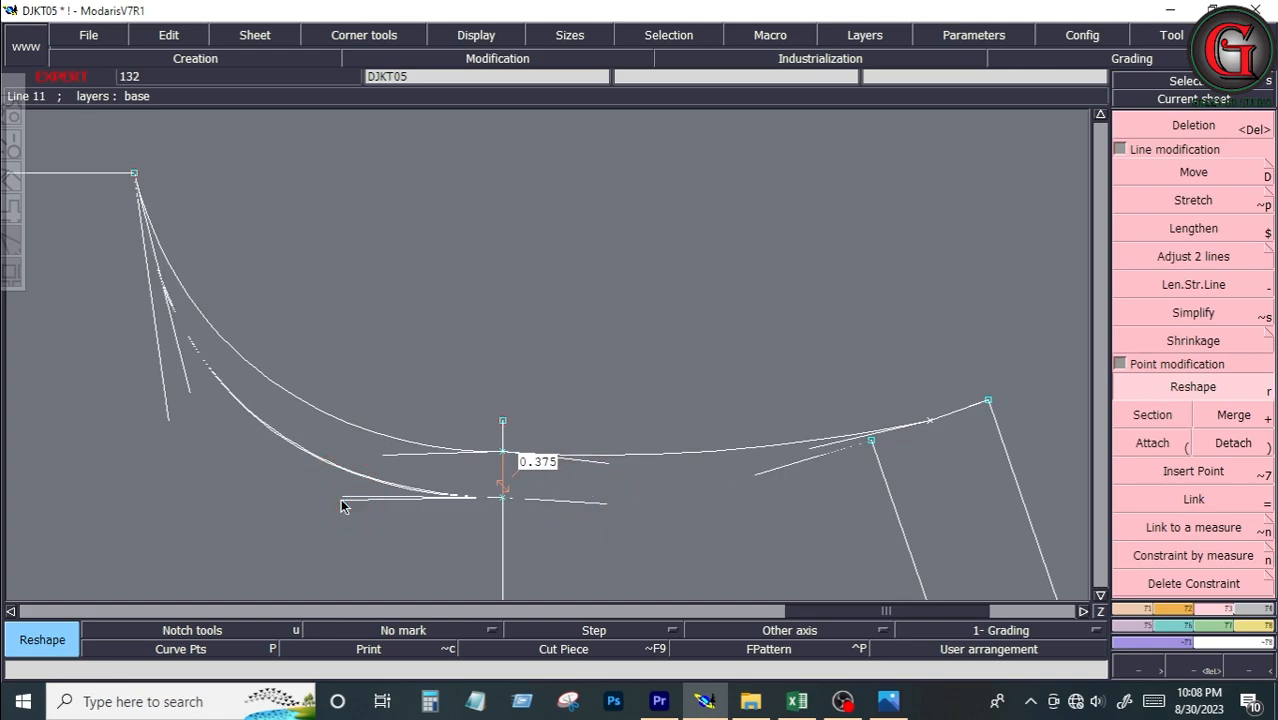
left_click(182, 391)
left_click(166, 387)
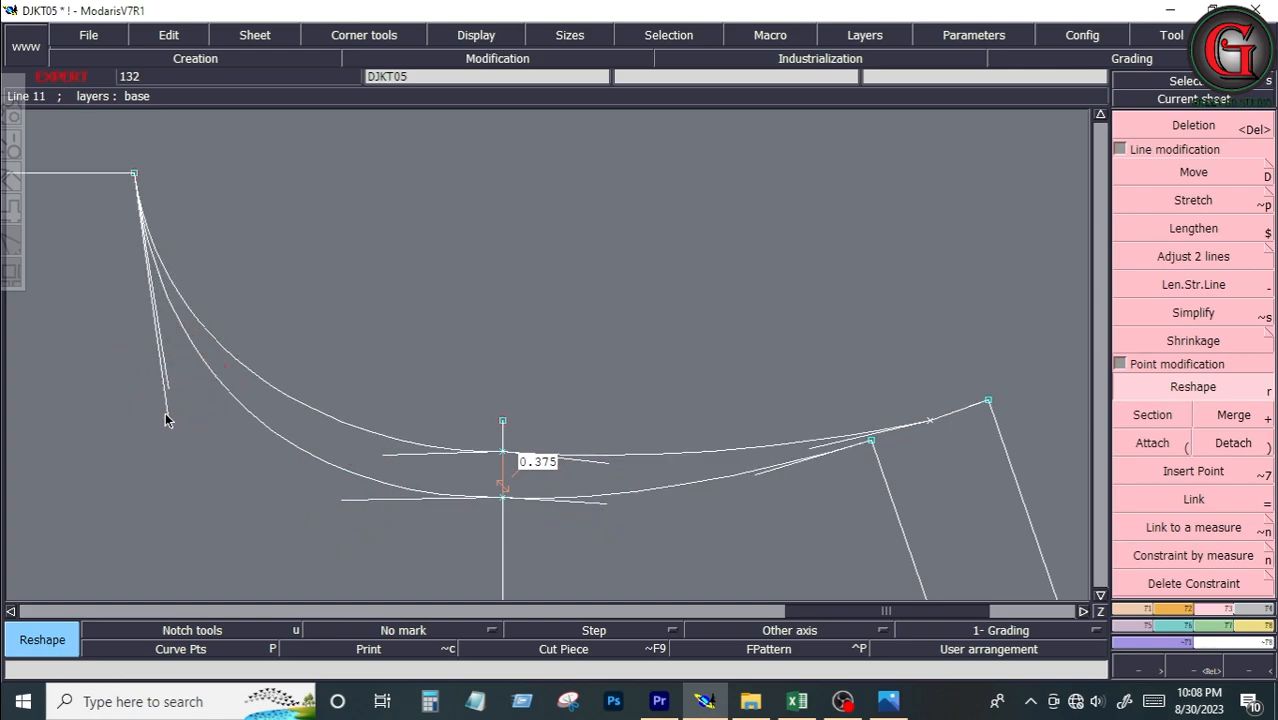
left_click(154, 410)
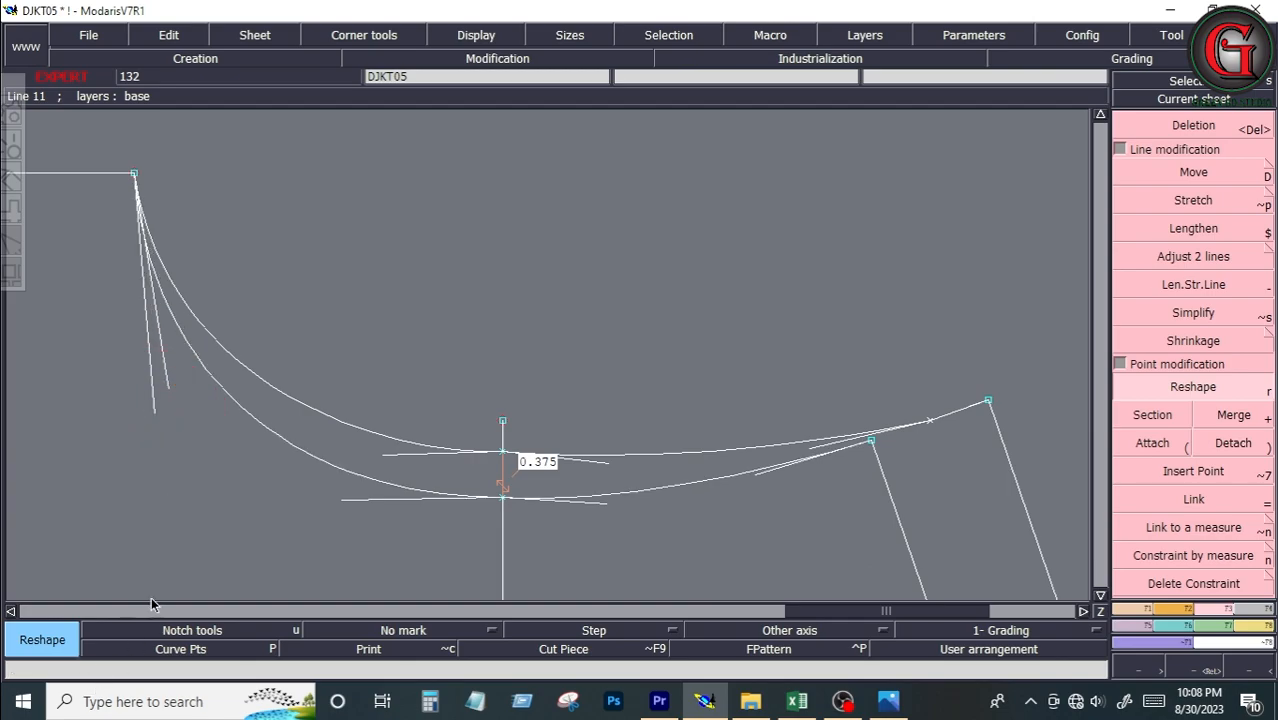
Step: Draw the hem line with Bezier from the side seam's lower end to the body length line's end point
key("Home")
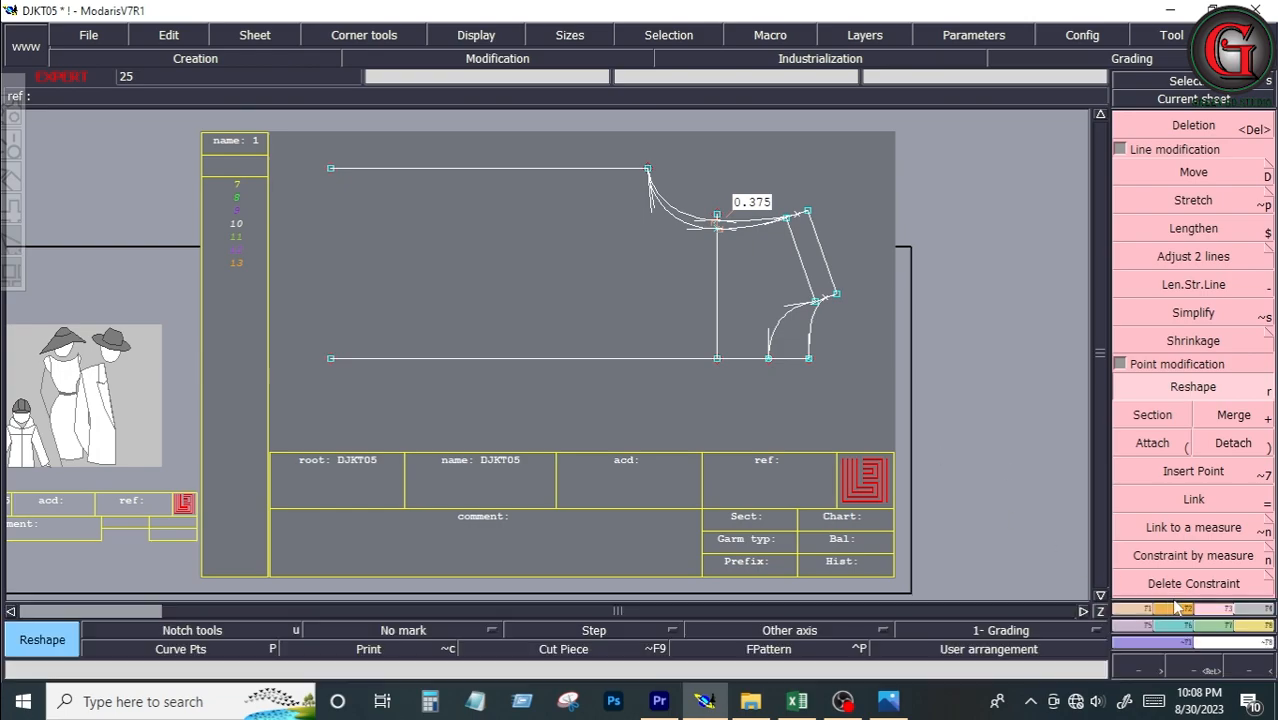
key("F1")
left_click(1236, 442)
left_click(330, 168)
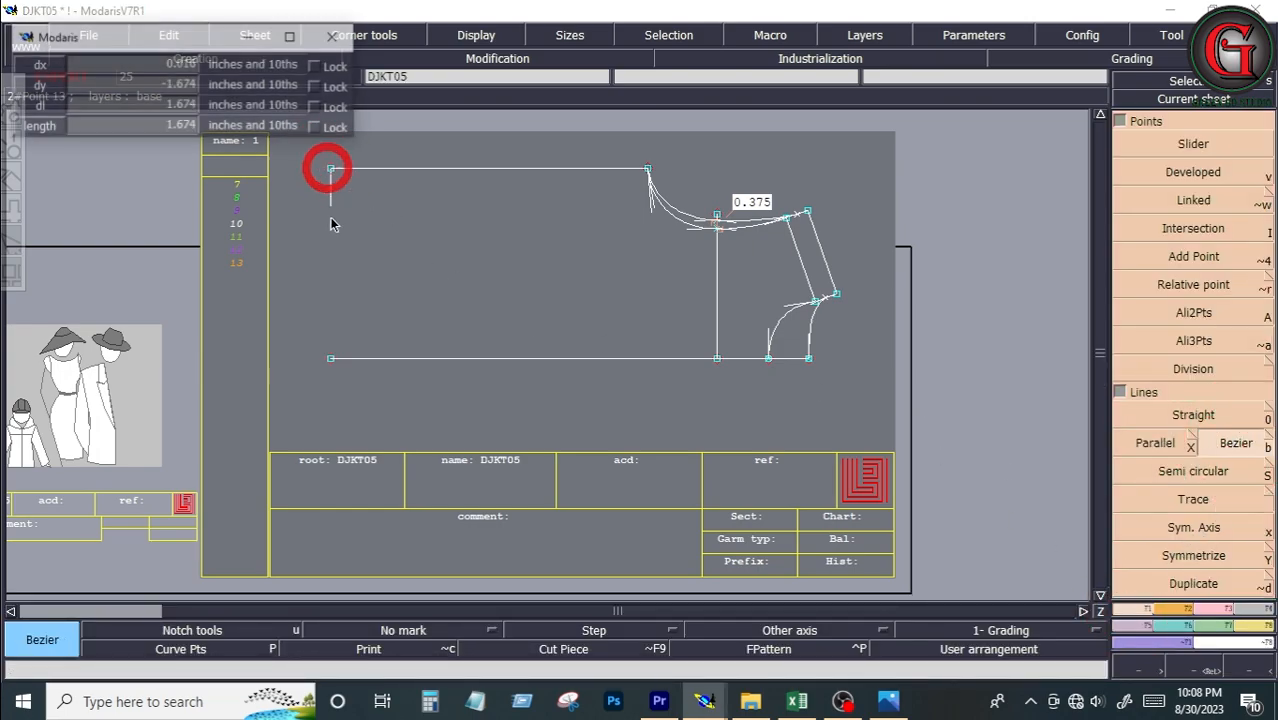
left_click(331, 358)
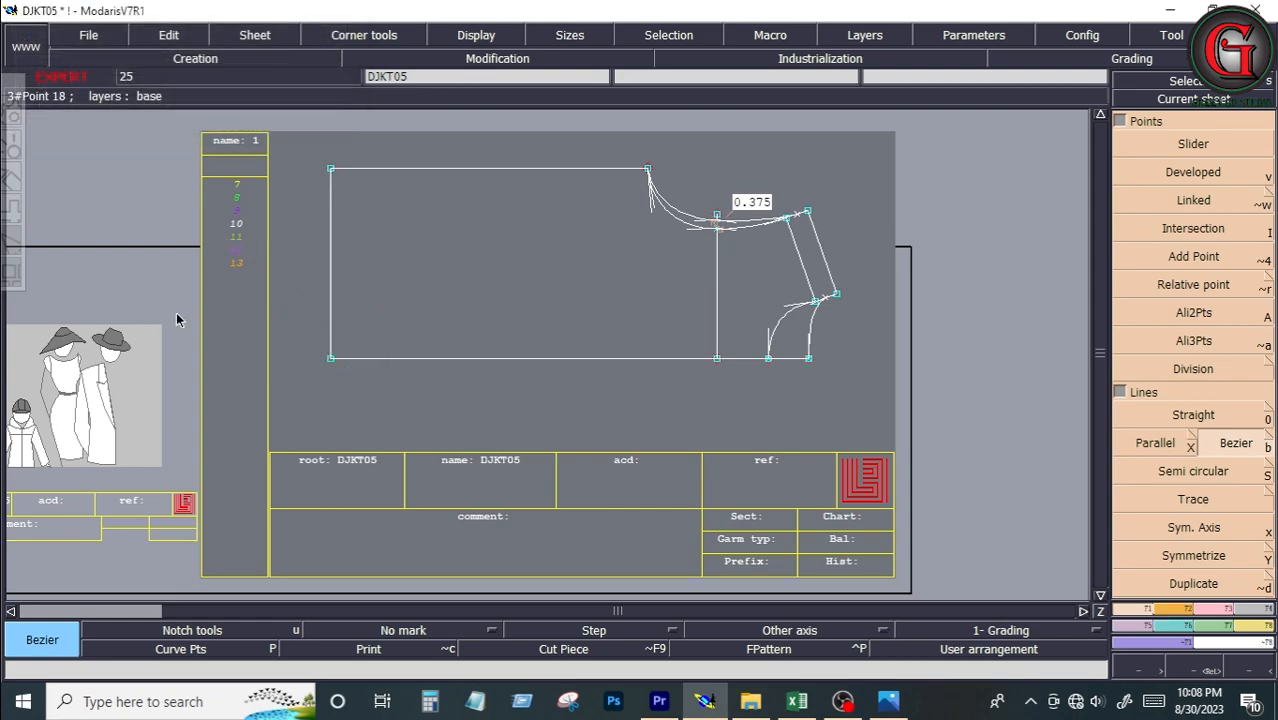
Step: Save the DJKT05 model, continuing despite the detected anomalies
left_click(88, 42)
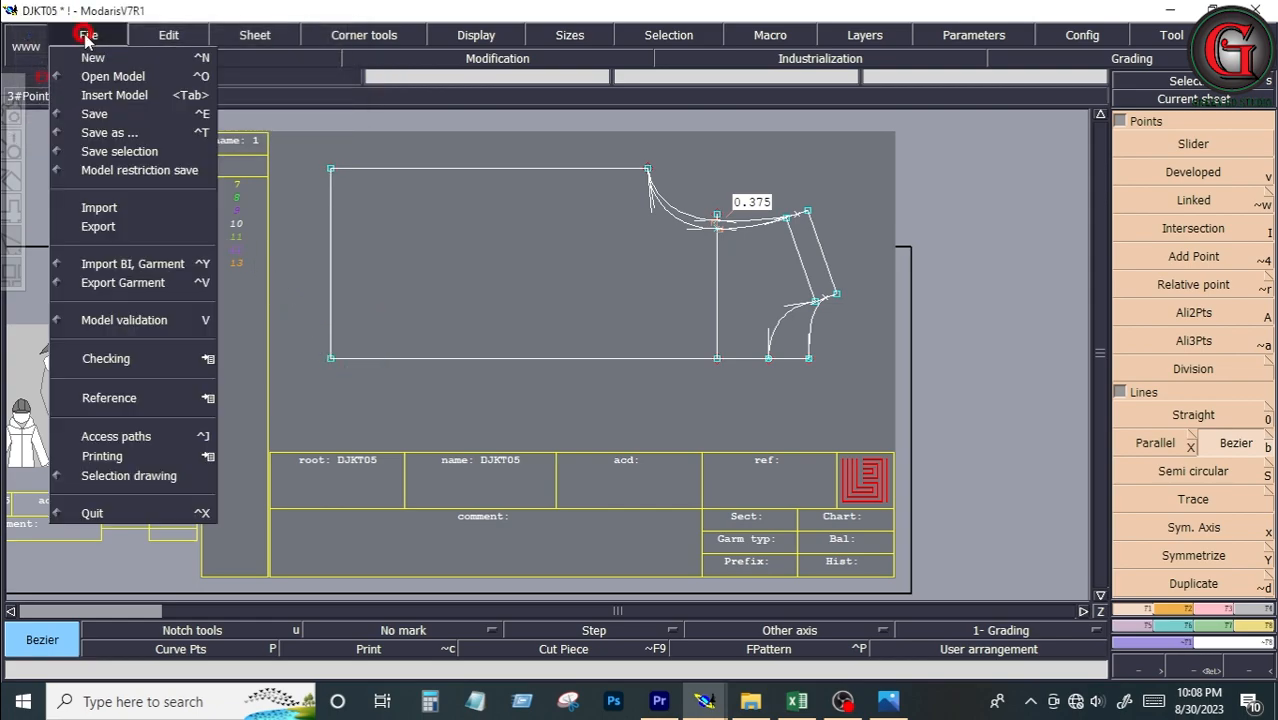
left_click(100, 114)
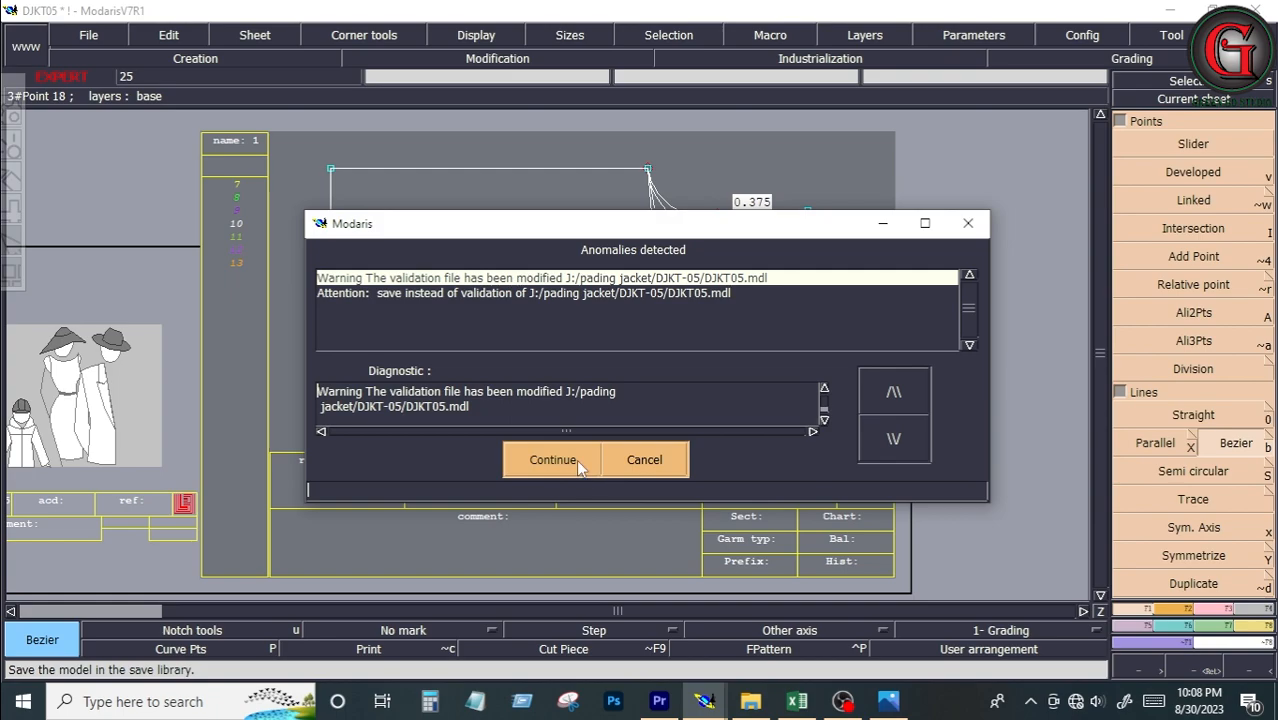
left_click(576, 459)
left_click(88, 35)
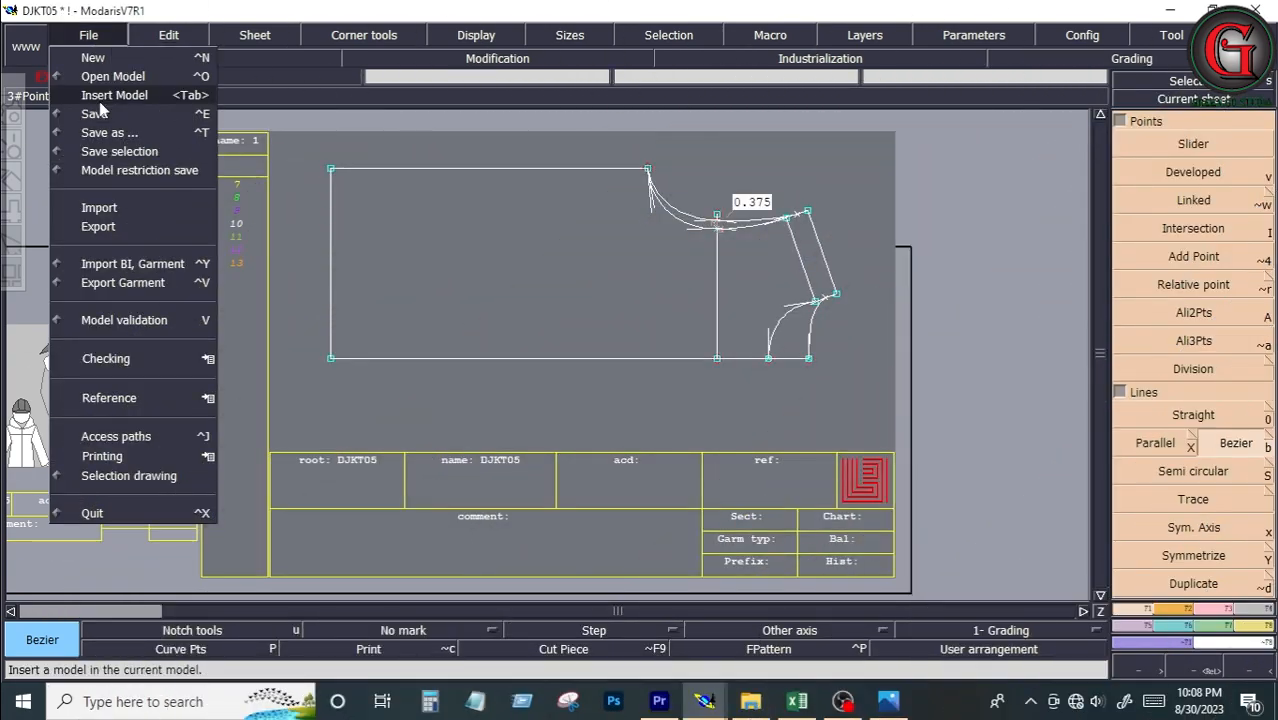